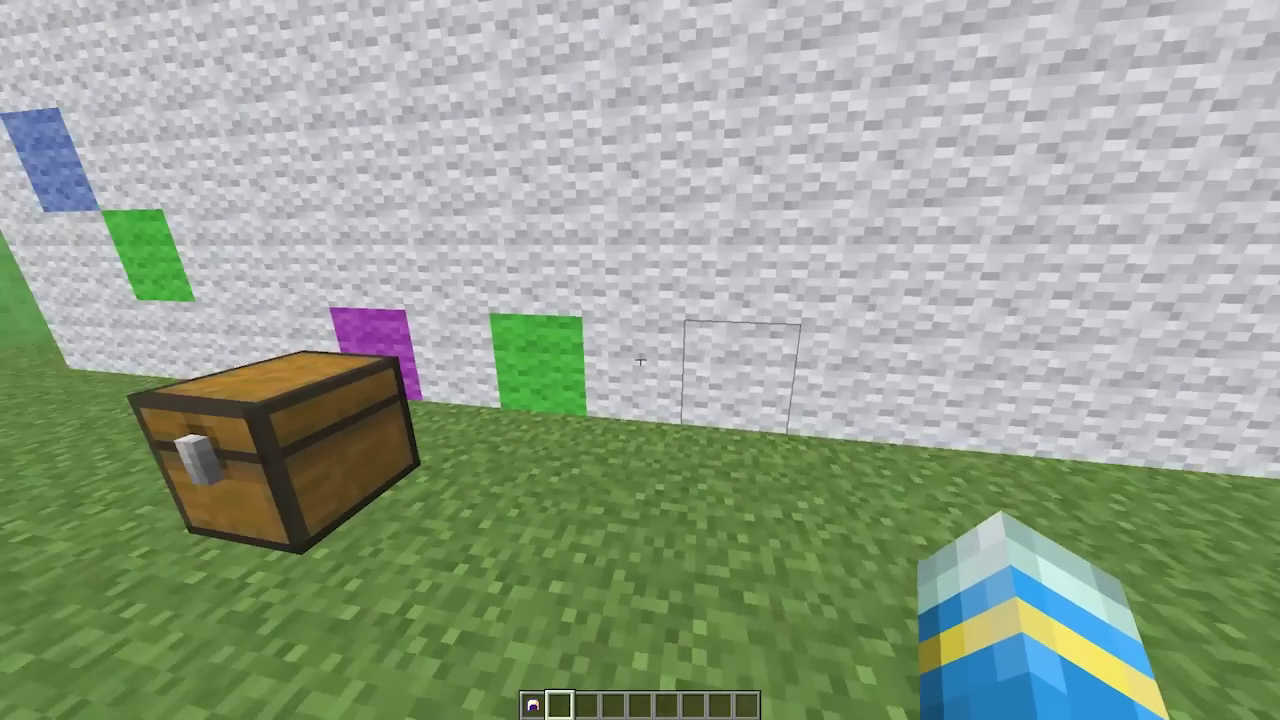
# Step: Walk to the Basic crate chest beside the white wool wall and try to open it without a key
pyautogui.press('s')
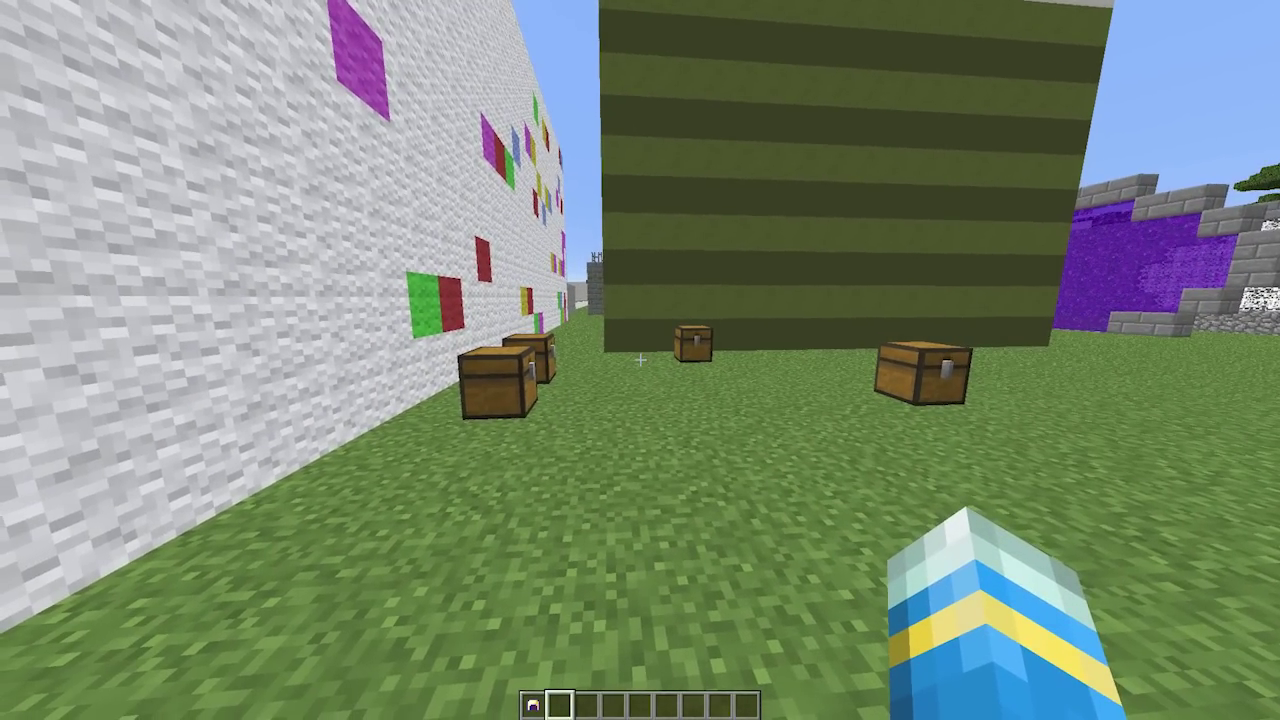
pyautogui.press('w')
pyautogui.press('d')
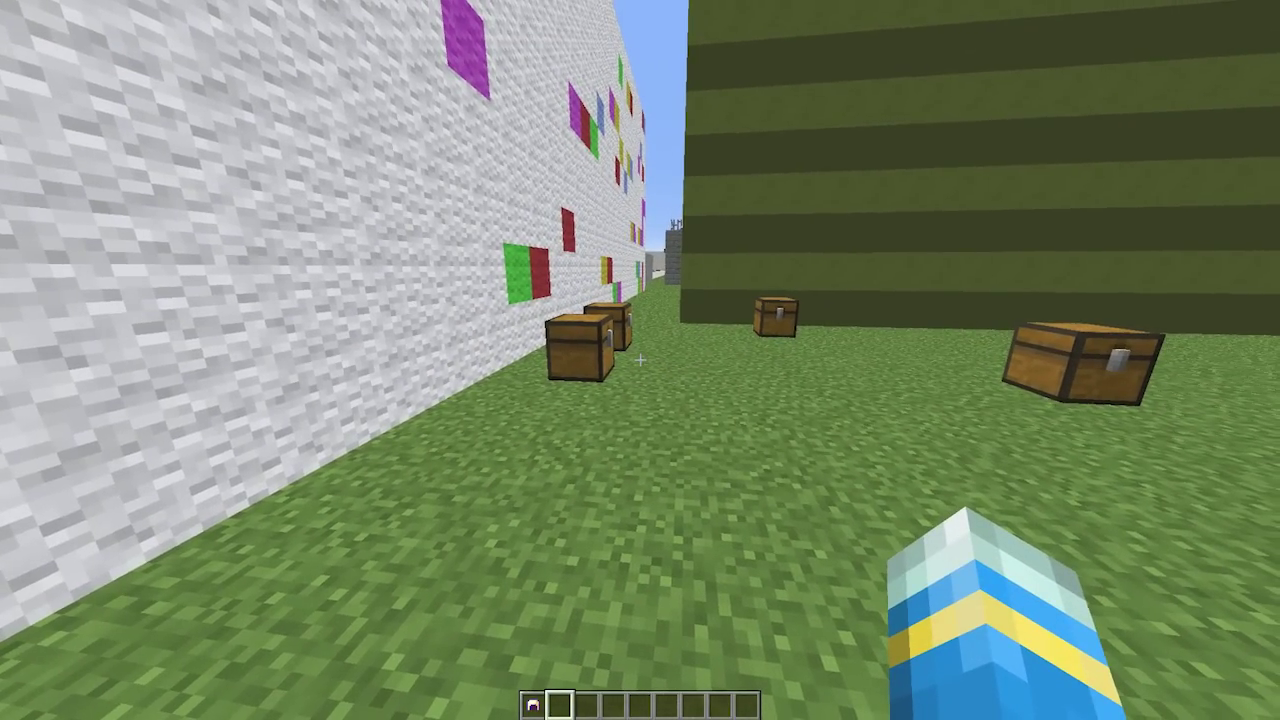
pyautogui.press('w')
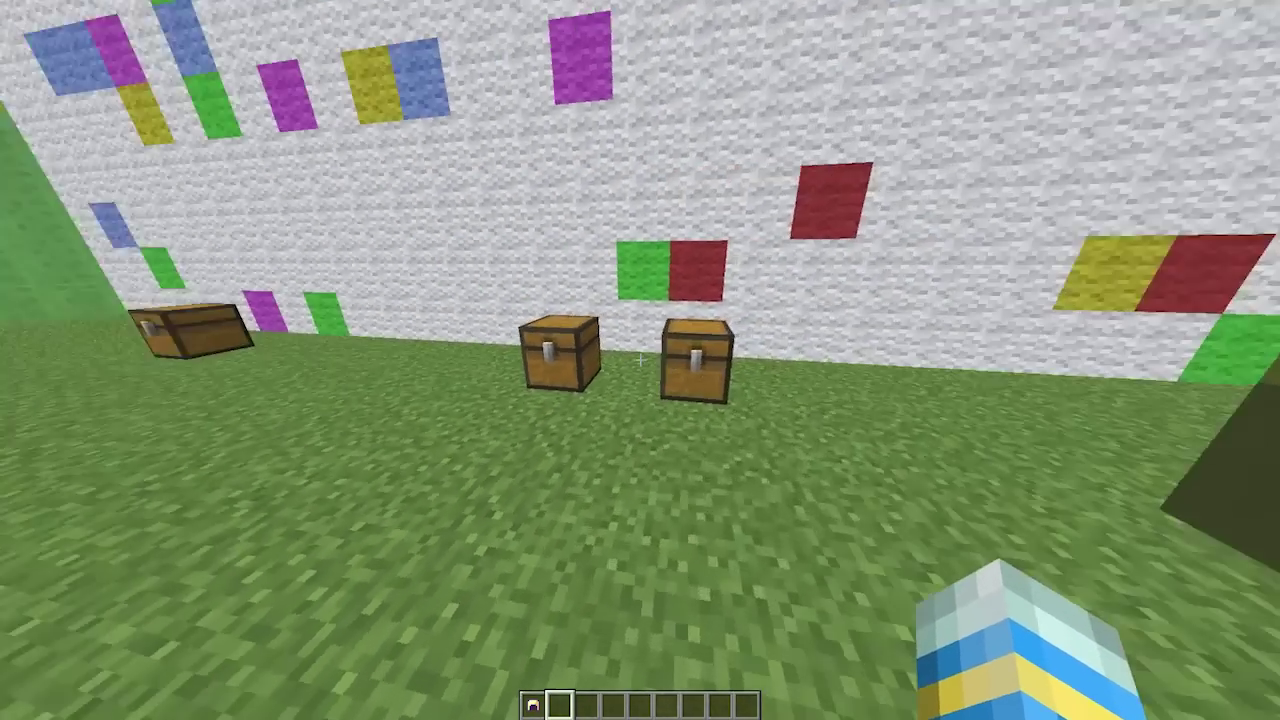
pyautogui.press('w')
pyautogui.moveTo(640, 360)
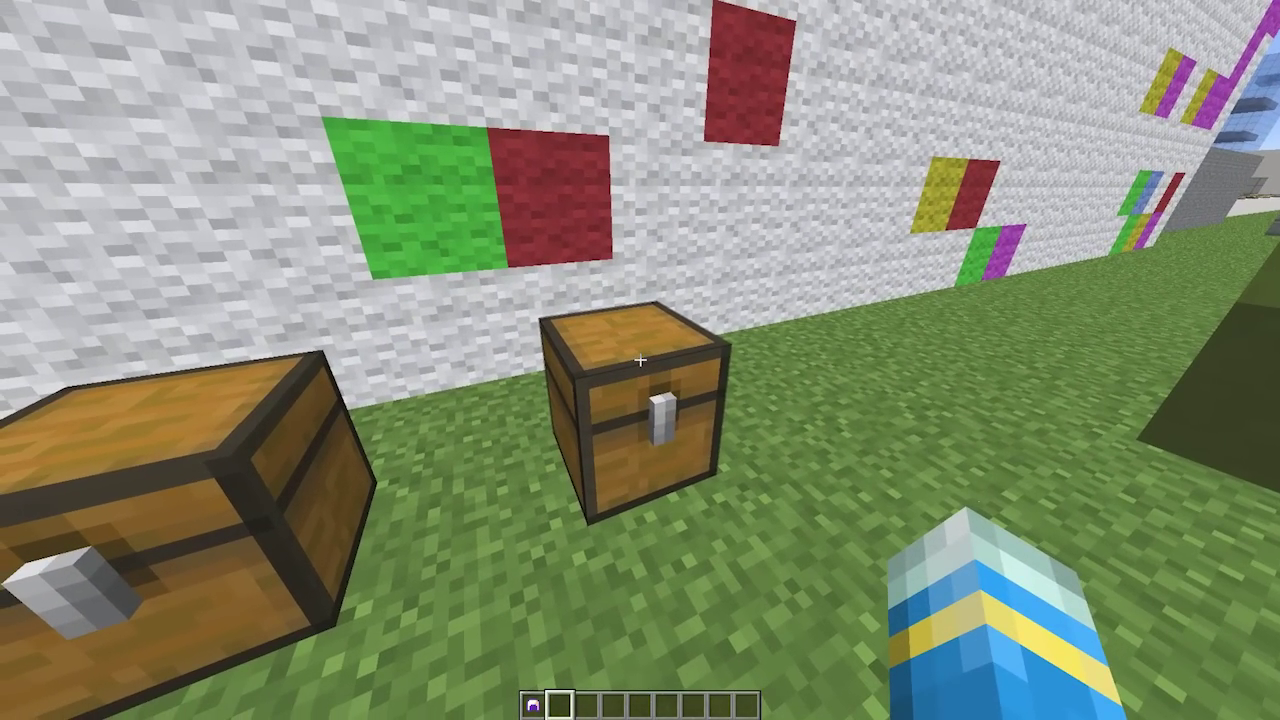
pyautogui.rightClick(640, 360)
# Step: Preview the Basic Chest's rewards and read the details of its prizes, including the money prize
pyautogui.press('s')
pyautogui.moveTo(640, 360)
pyautogui.press('1')
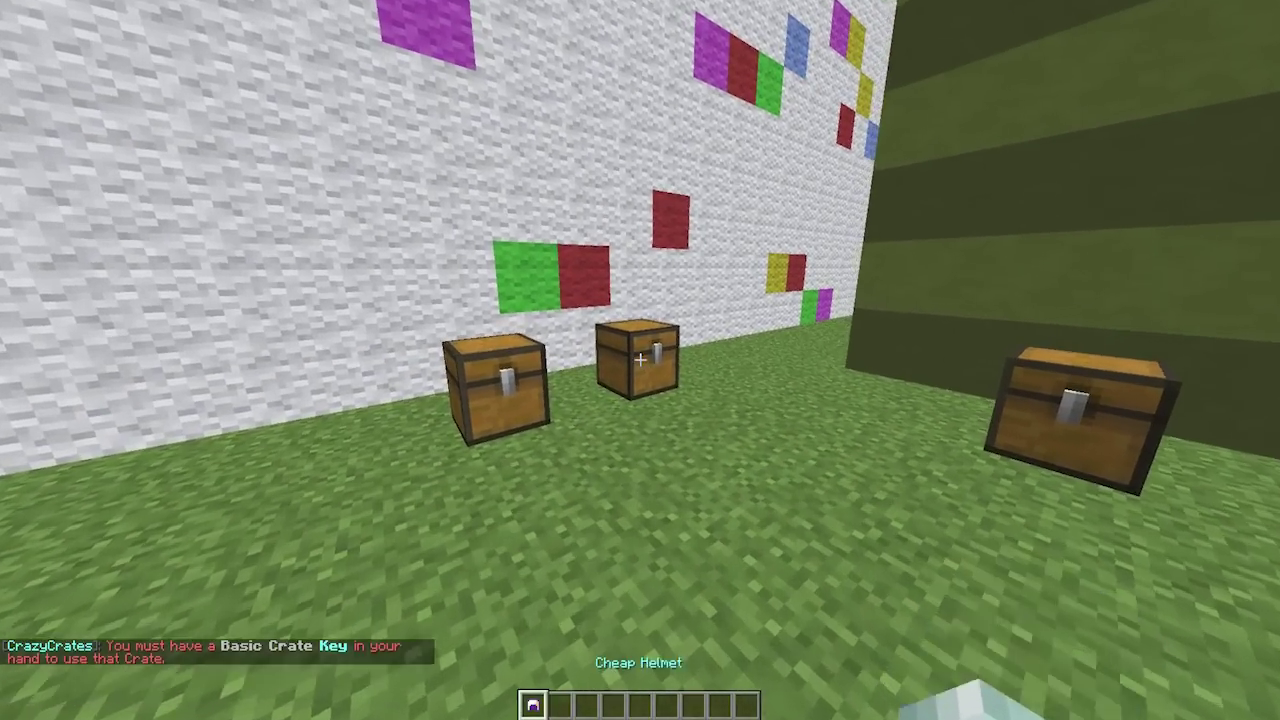
pyautogui.press('2')
pyautogui.rightClick(640, 360)
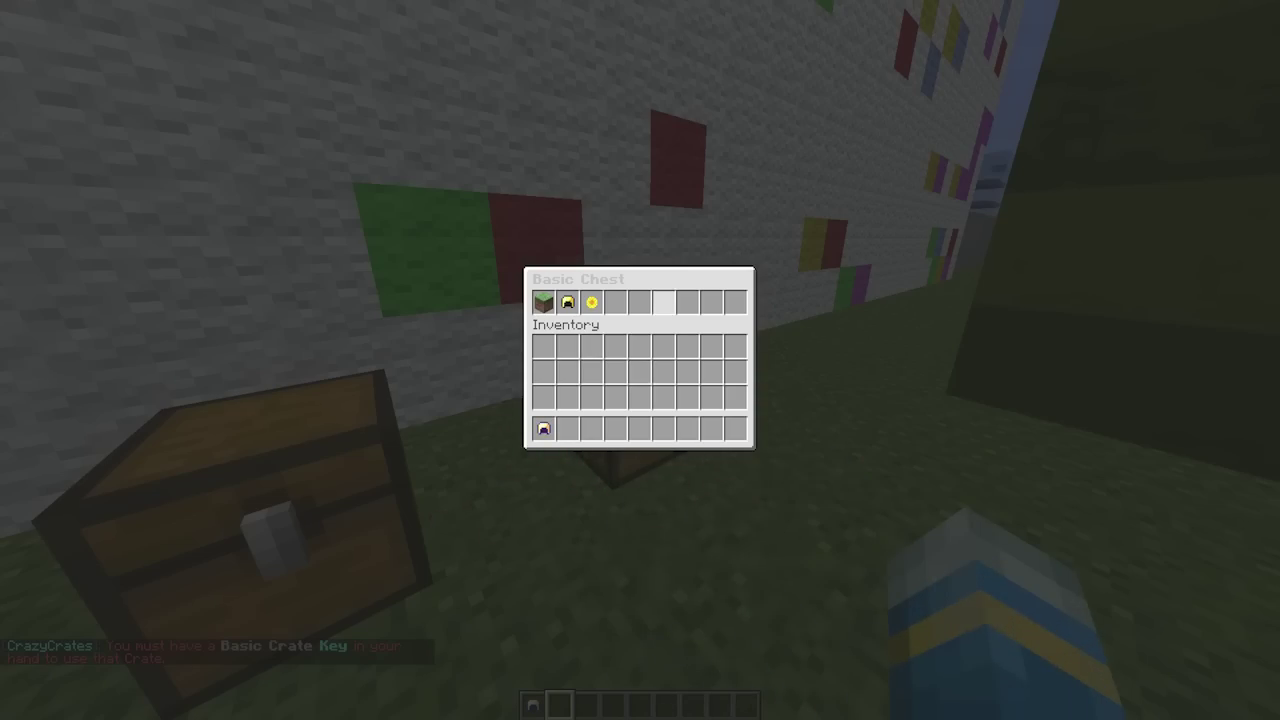
pyautogui.moveTo(538, 305)
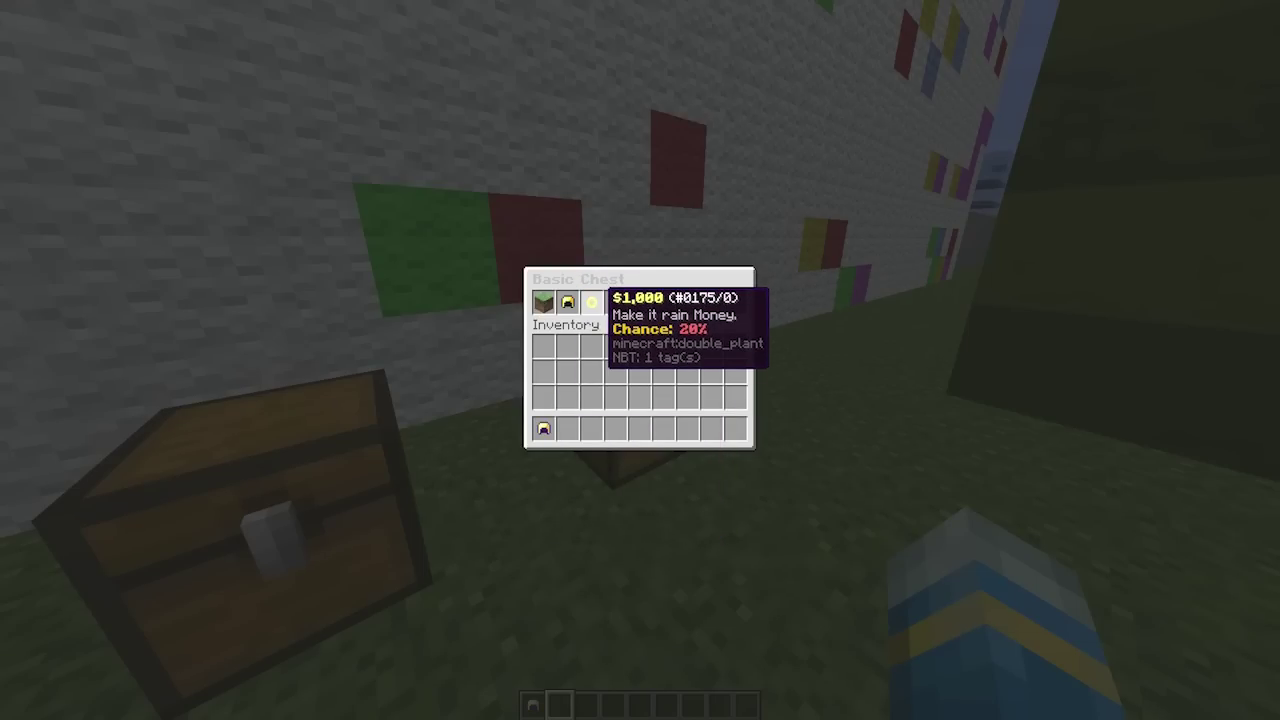
pyautogui.press('Escape')
# Step: Preview the rewards of the crate chest by the purple and green wool blocks, including its money prize
pyautogui.press('w')
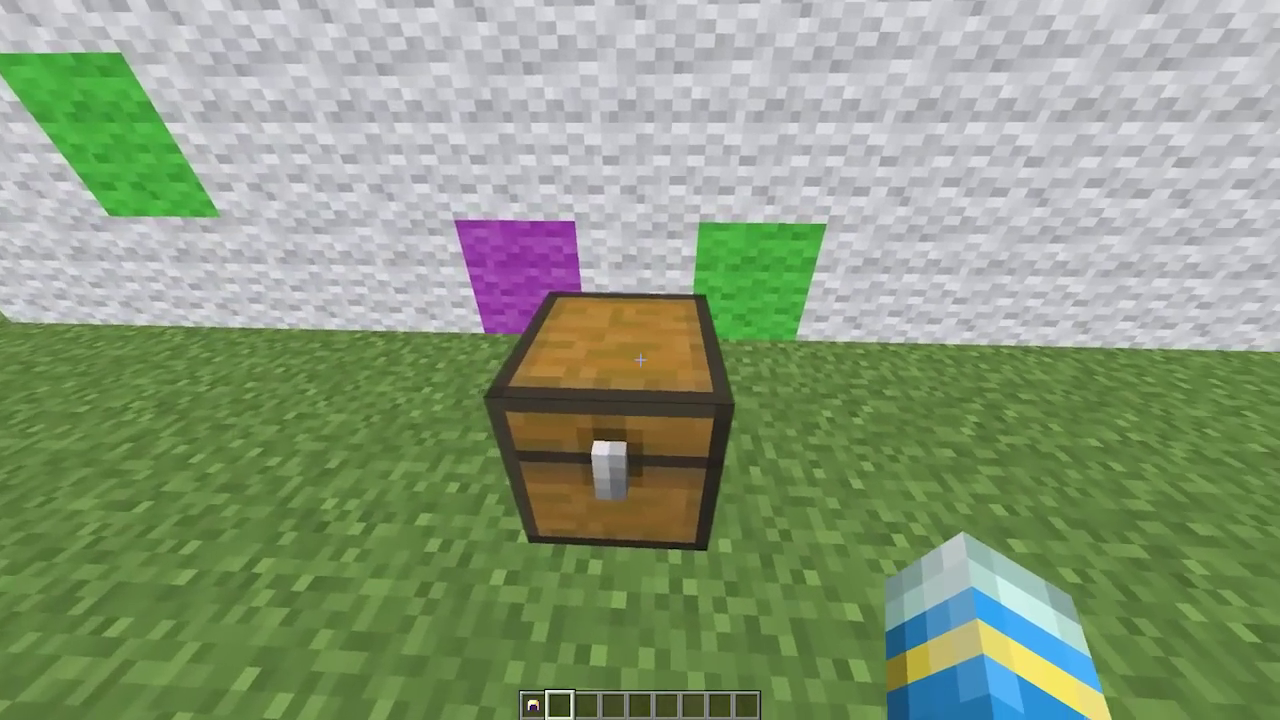
pyautogui.rightClick(640, 360)
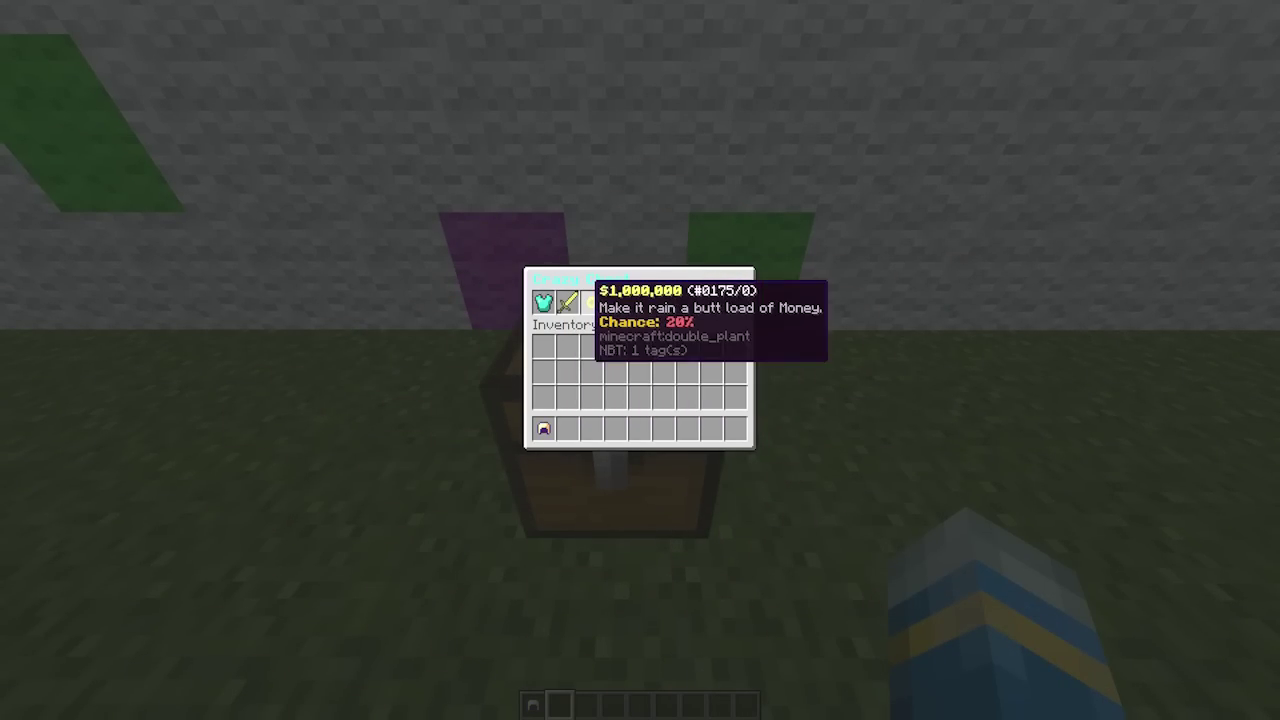
pyautogui.press('Escape')
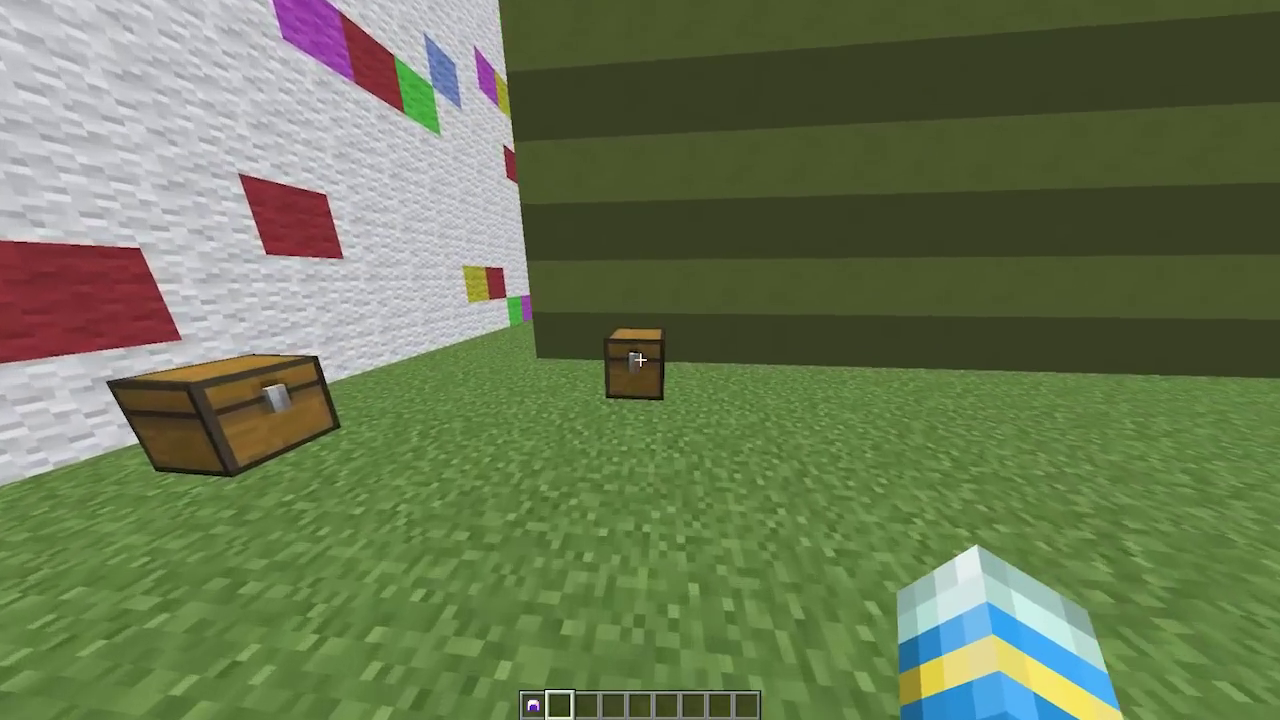
# Step: Preview the rewards offered by the Galactic Chest and the Classic Chest
pyautogui.rightClick(637, 360)
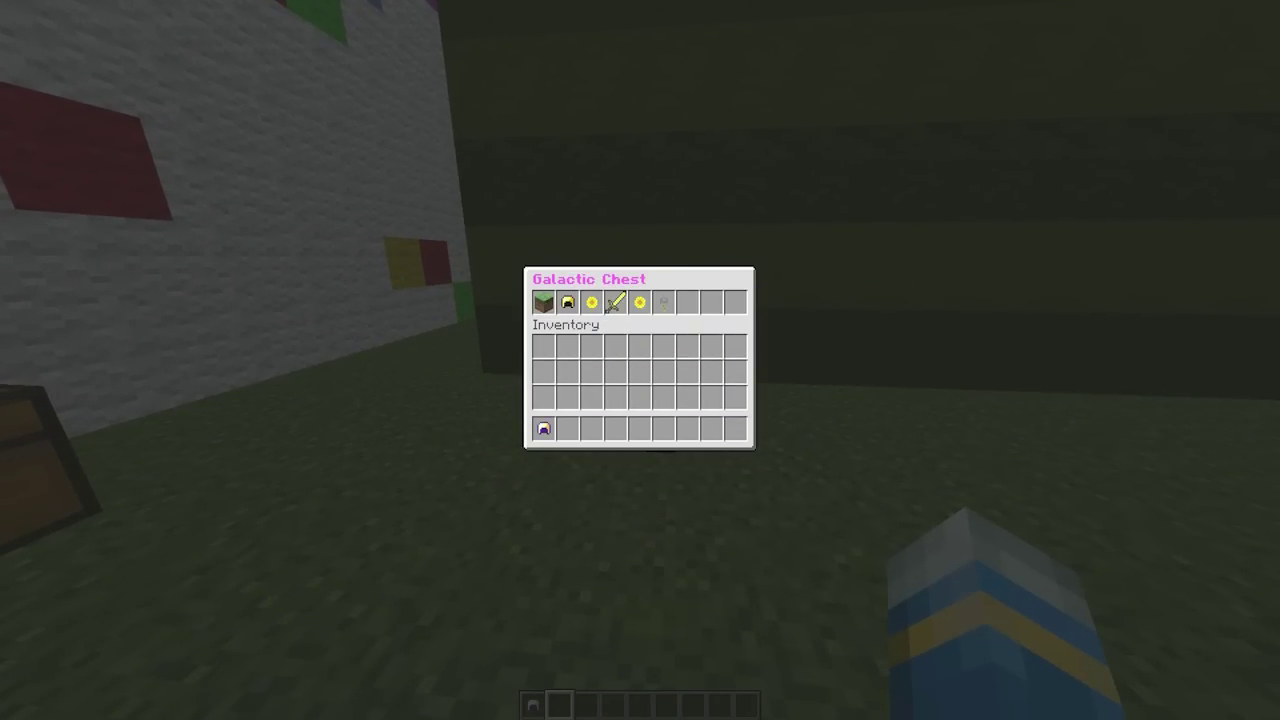
pyautogui.press('Escape')
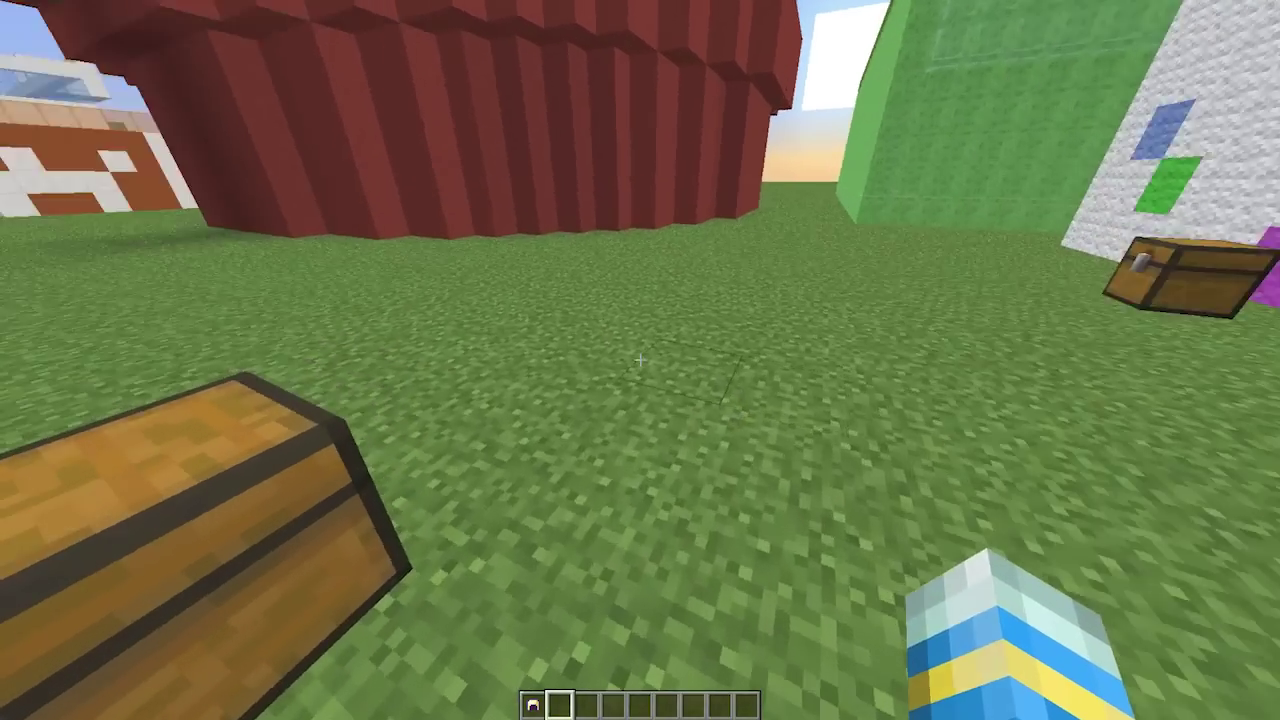
pyautogui.rightClick(640, 360)
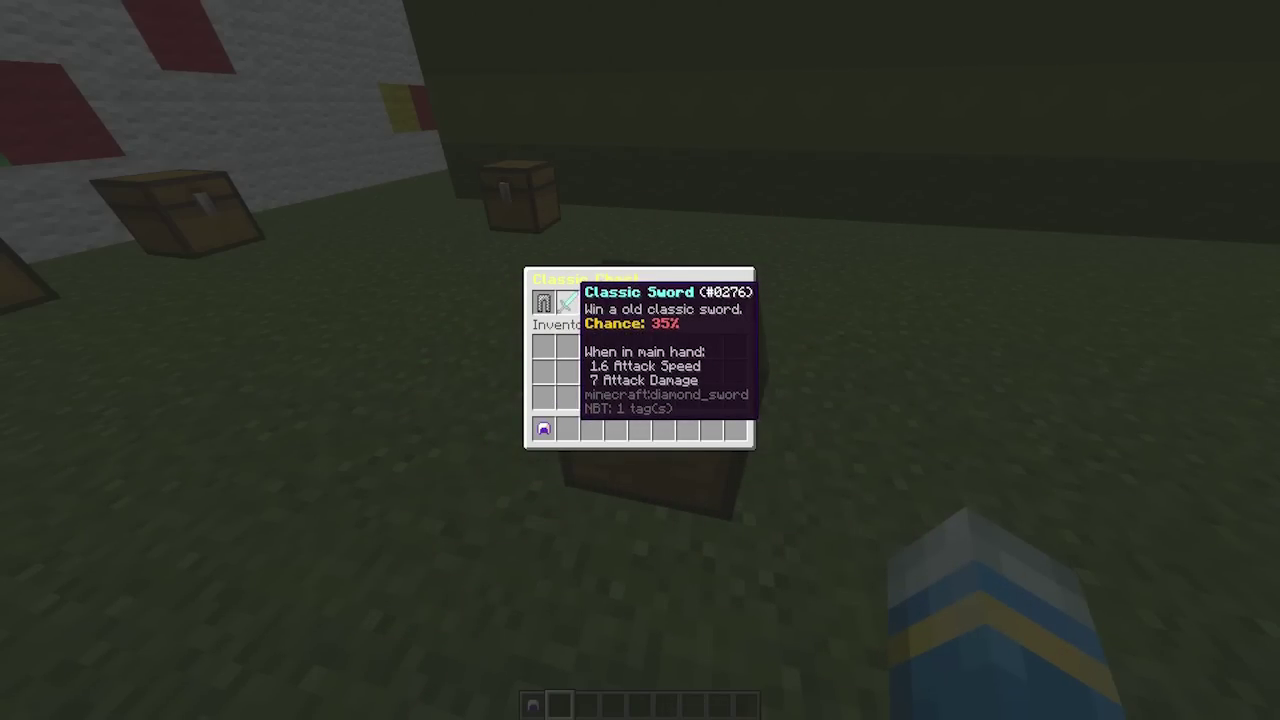
pyautogui.press('Escape')
# Step: Return to the Basic crate and try to open it while holding the Cheap Helmet
pyautogui.press('w')
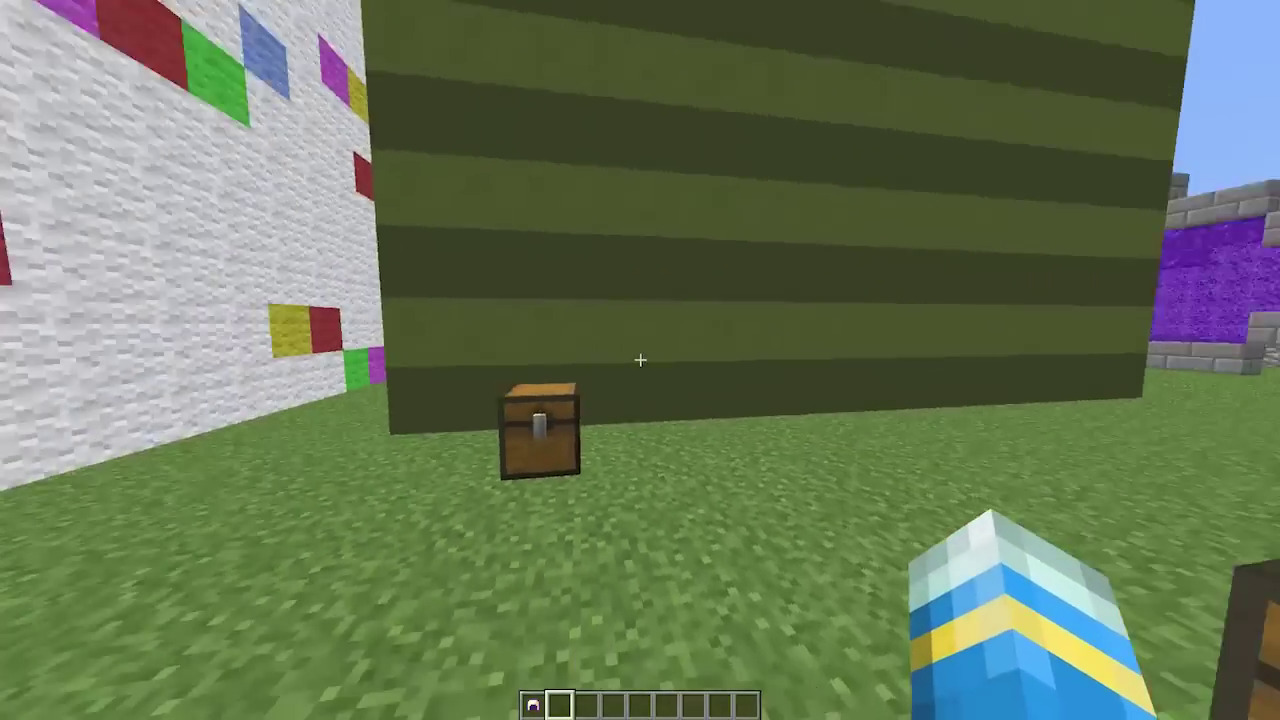
pyautogui.press('w')
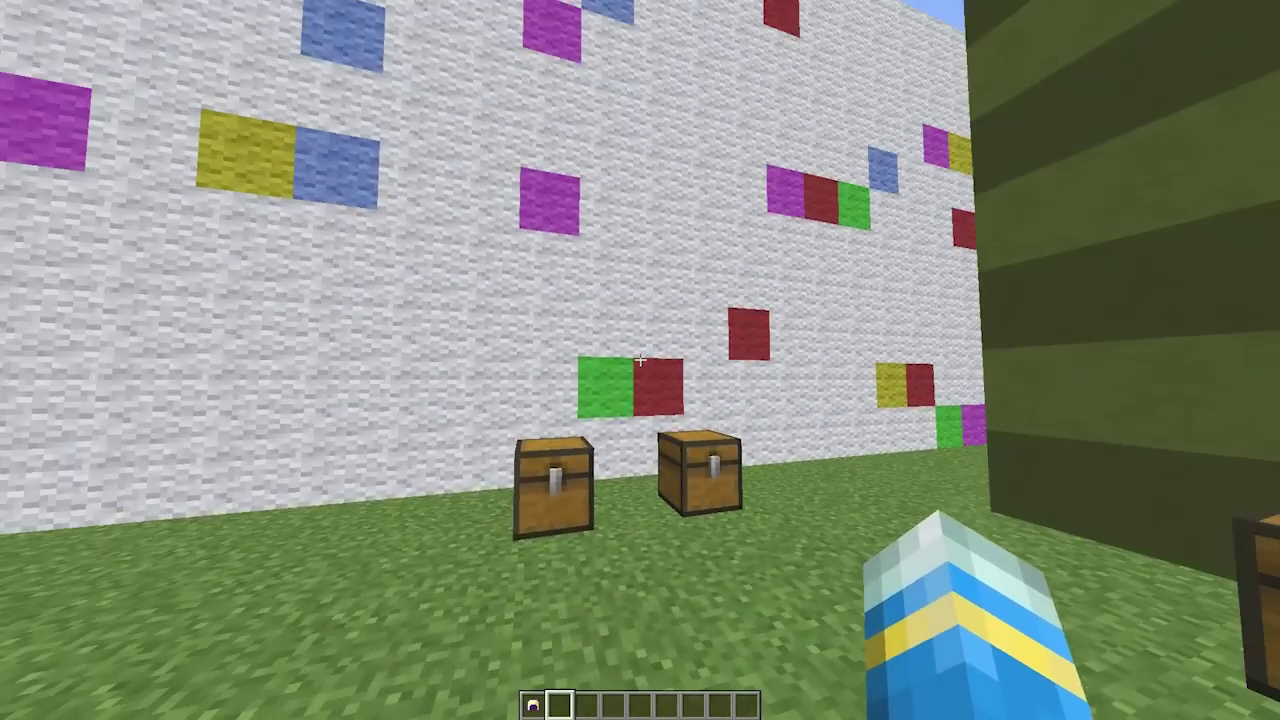
pyautogui.press('1')
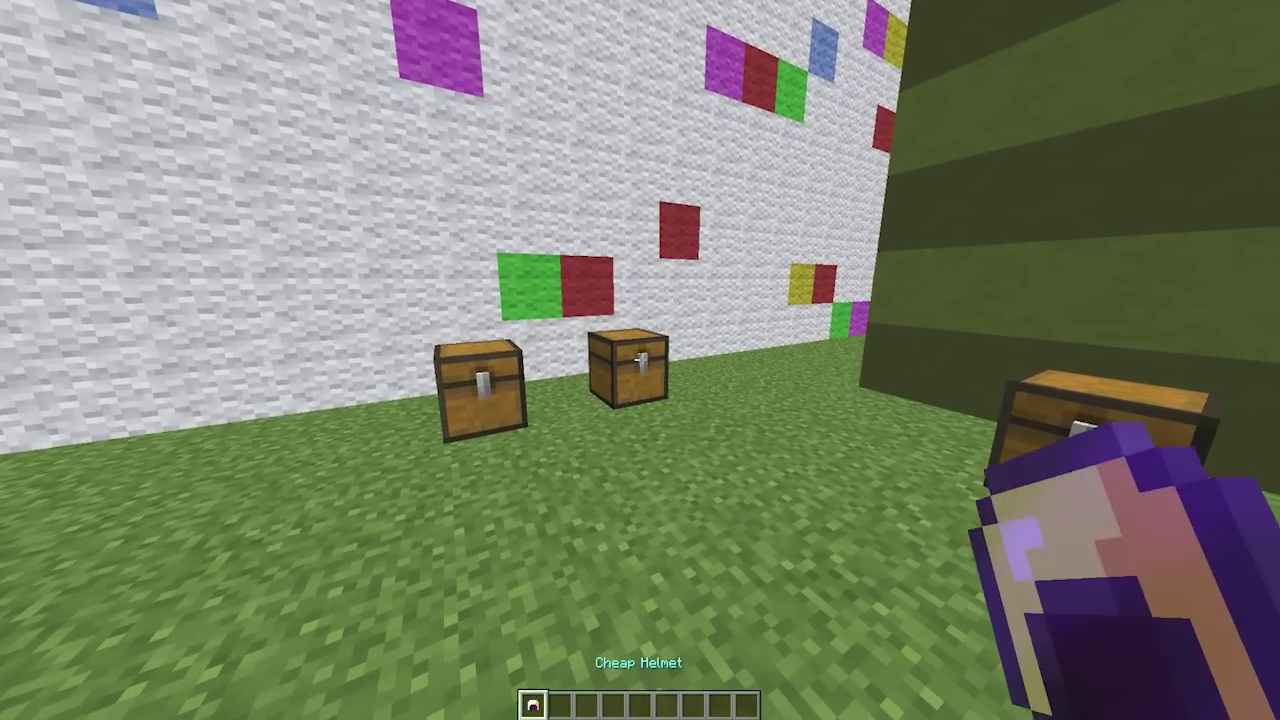
pyautogui.press('w')
pyautogui.rightClick(640, 360)
# Step: Run /cc admin and take one physical key each for the Basic, Classic, Crazy and Galactic crates
pyautogui.press('/')
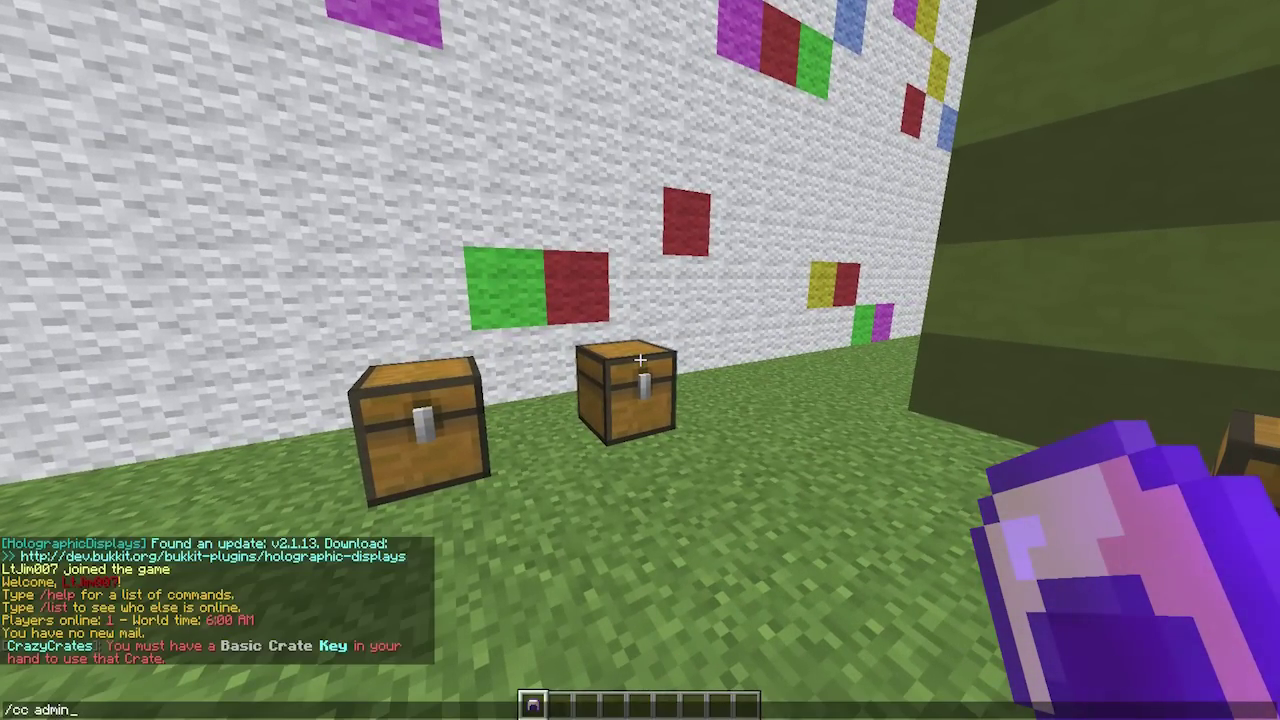
pyautogui.write('cc admin')
pyautogui.press('Return')
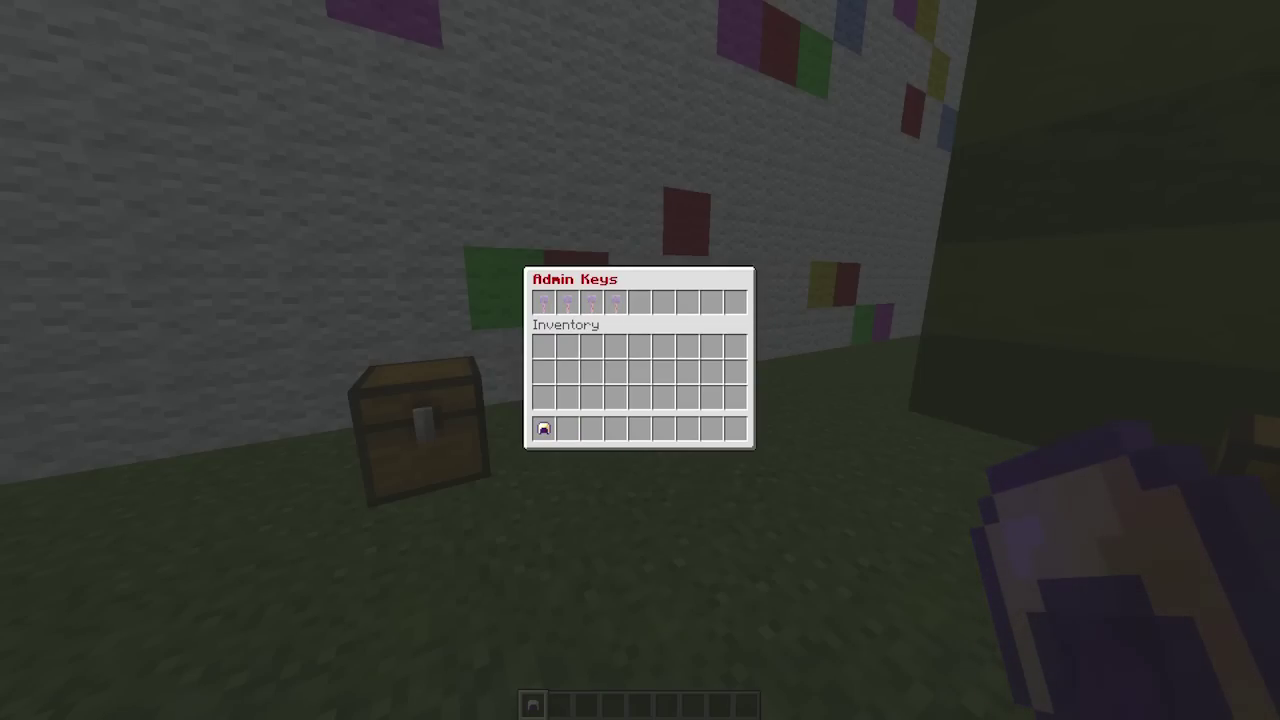
pyautogui.click(570, 302)
pyautogui.click(616, 302)
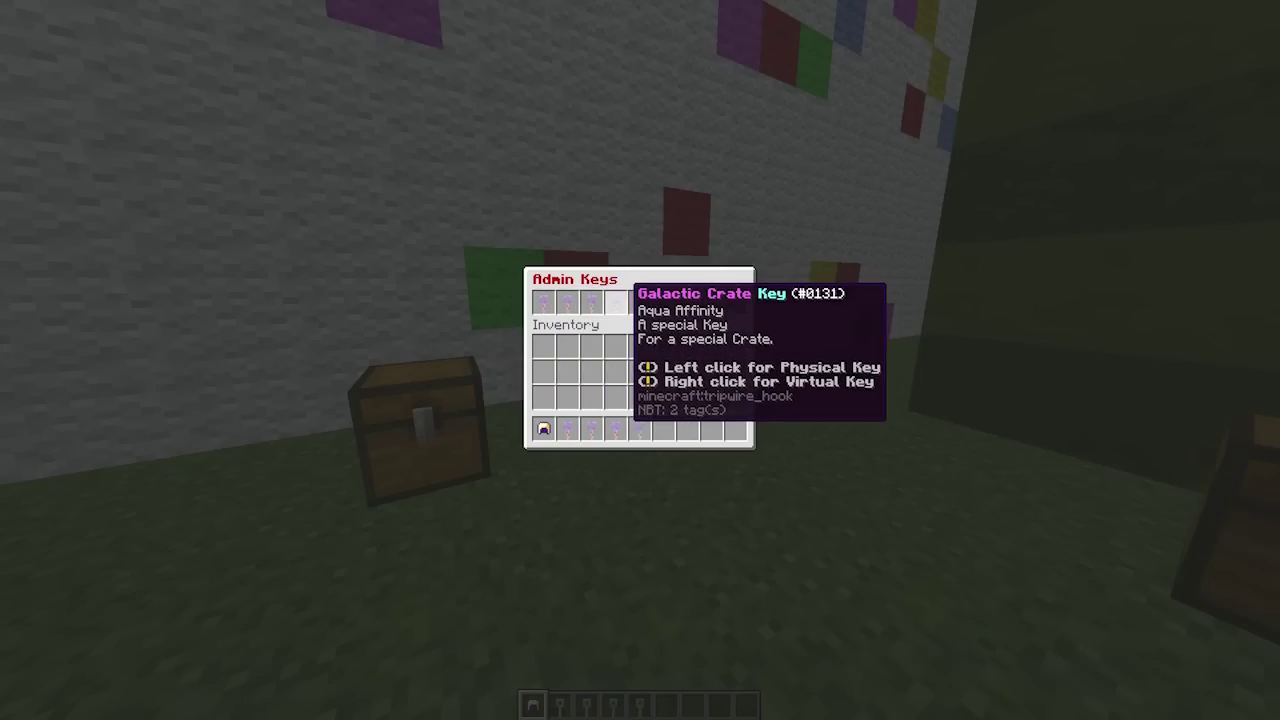
pyautogui.press('Escape')
# Step: Equip the Basic Crate Key and open the Basic crate with it
pyautogui.scroll(-4, 640, 360)
pyautogui.scroll(2, 640, 360)
pyautogui.scroll(1, 640, 360)
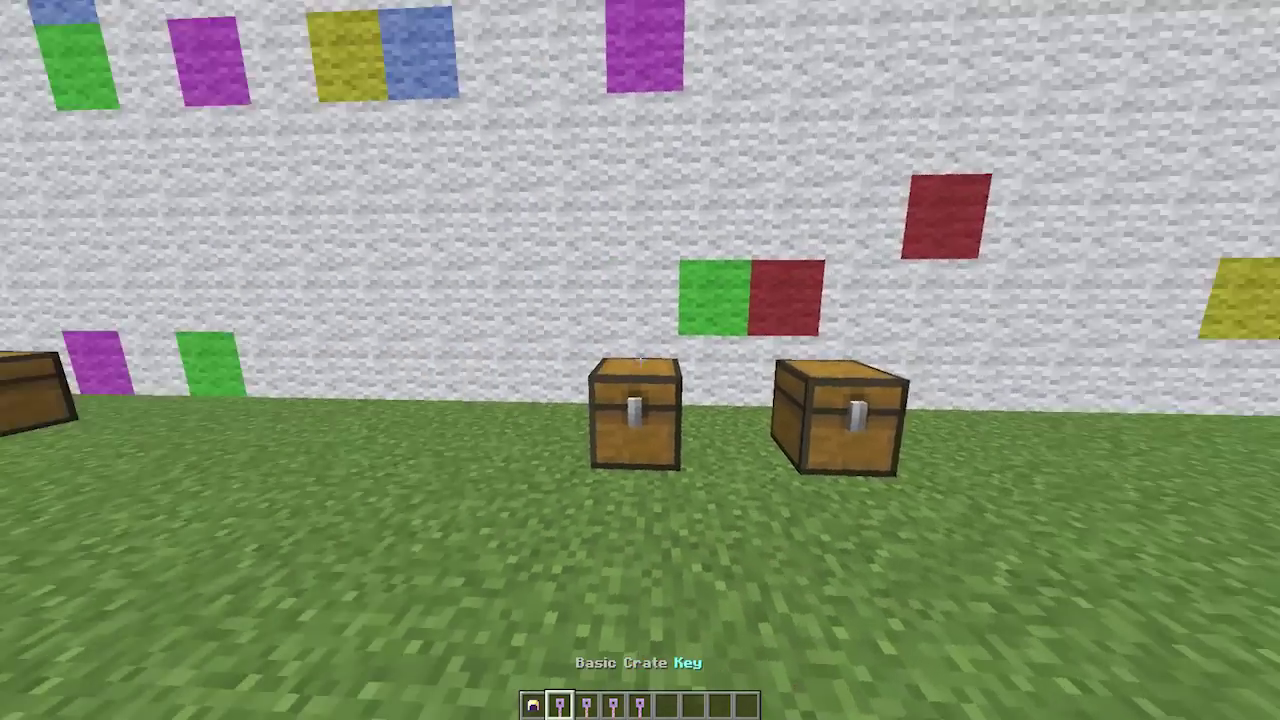
pyautogui.press('w')
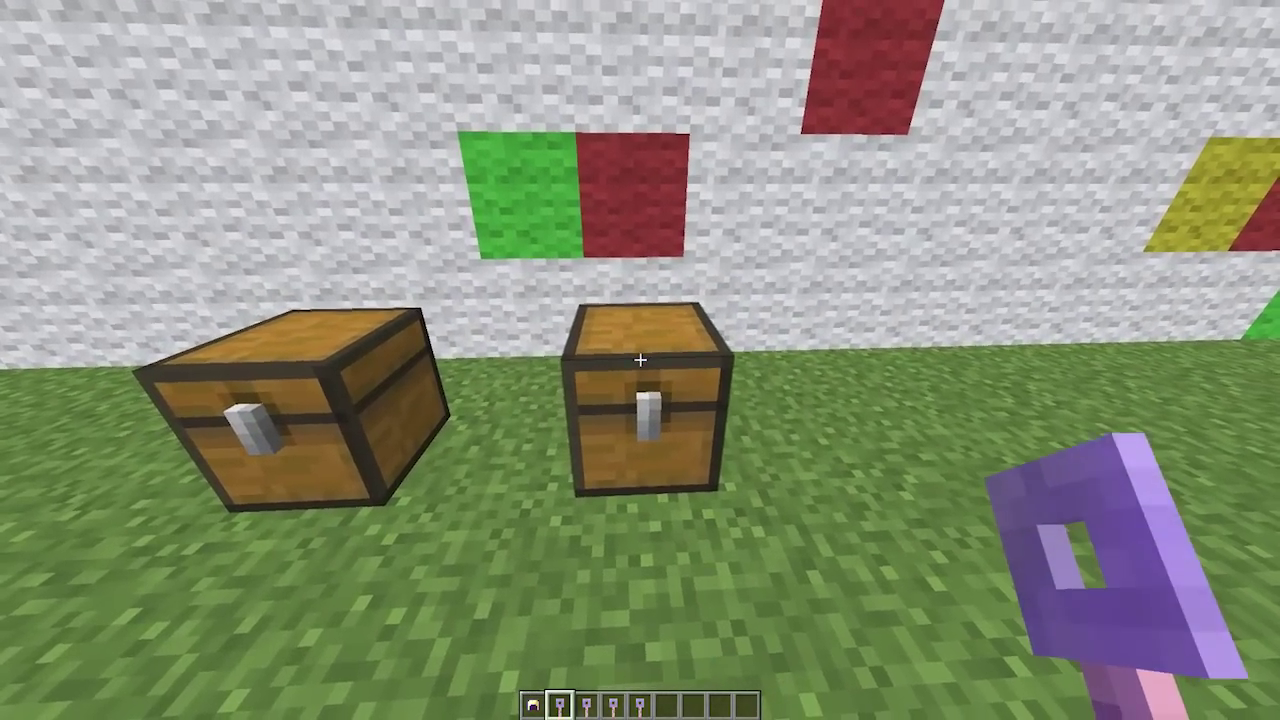
pyautogui.rightClick(640, 360)
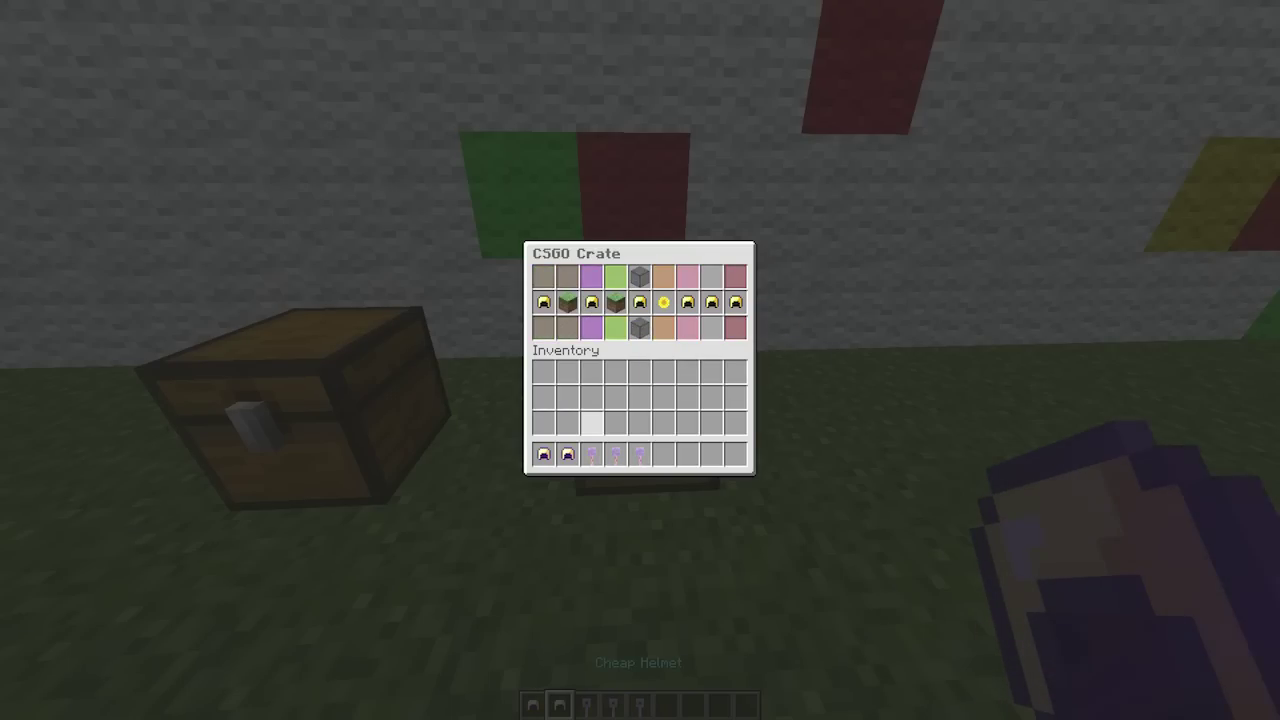
# Step: Clear both helmets out of the hotbar, keeping the remaining crate keys
pyautogui.press('e')
pyautogui.press('e')
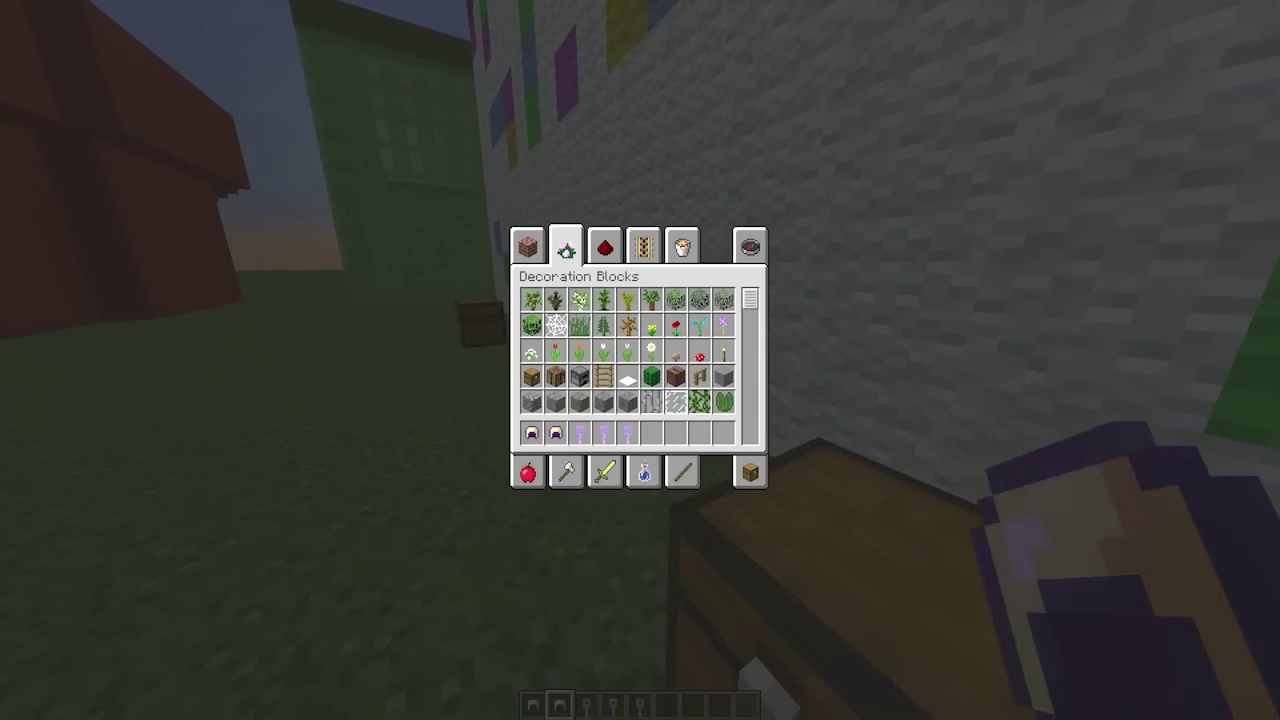
pyautogui.press('e')
# Step: Equip the Classic Crate Key and open the Classic crate standing on the open grass
pyautogui.press('3')
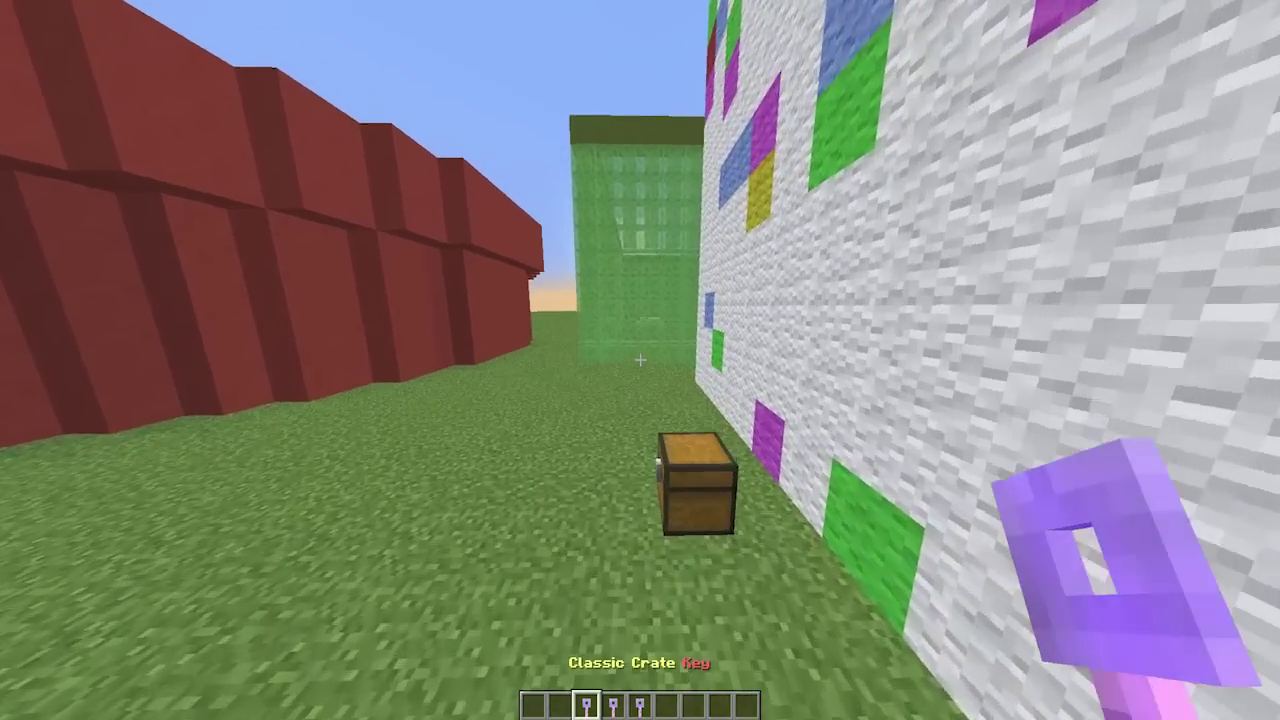
pyautogui.press('w')
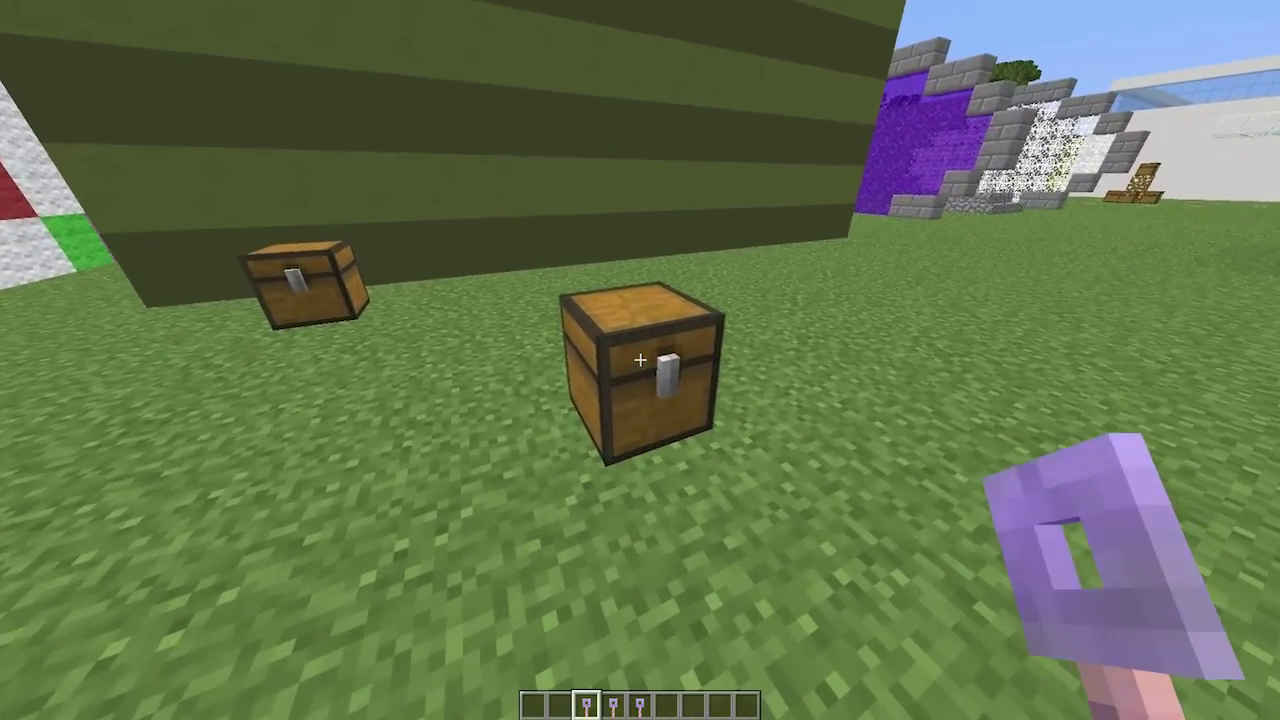
pyautogui.rightClick(640, 360)
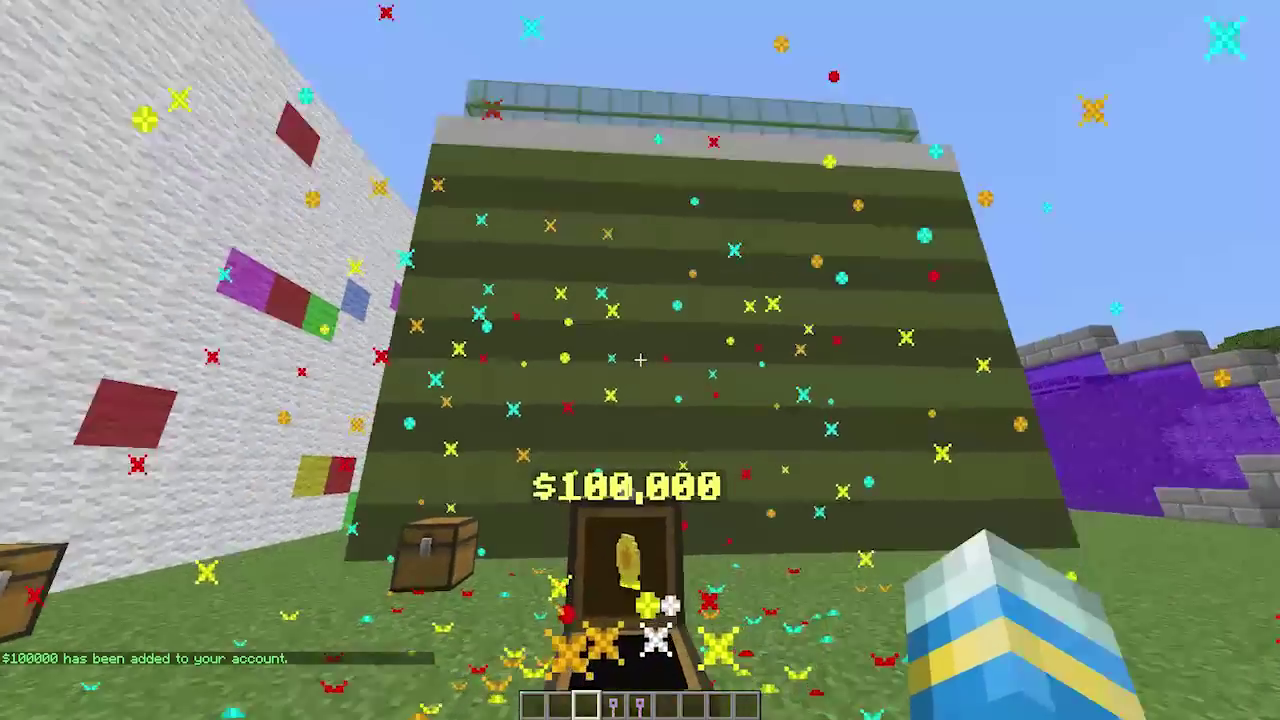
pyautogui.press('w')
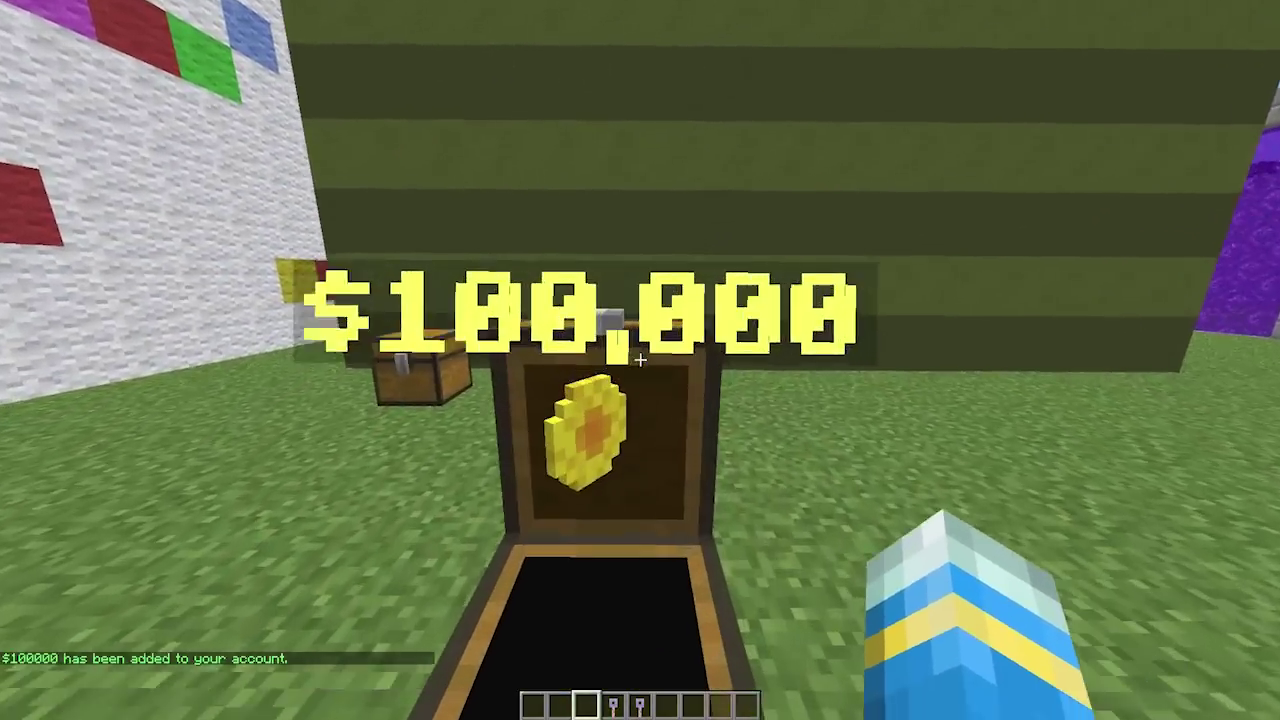
# Step: Check the account balance with the /bal command
pyautogui.write('w/b')
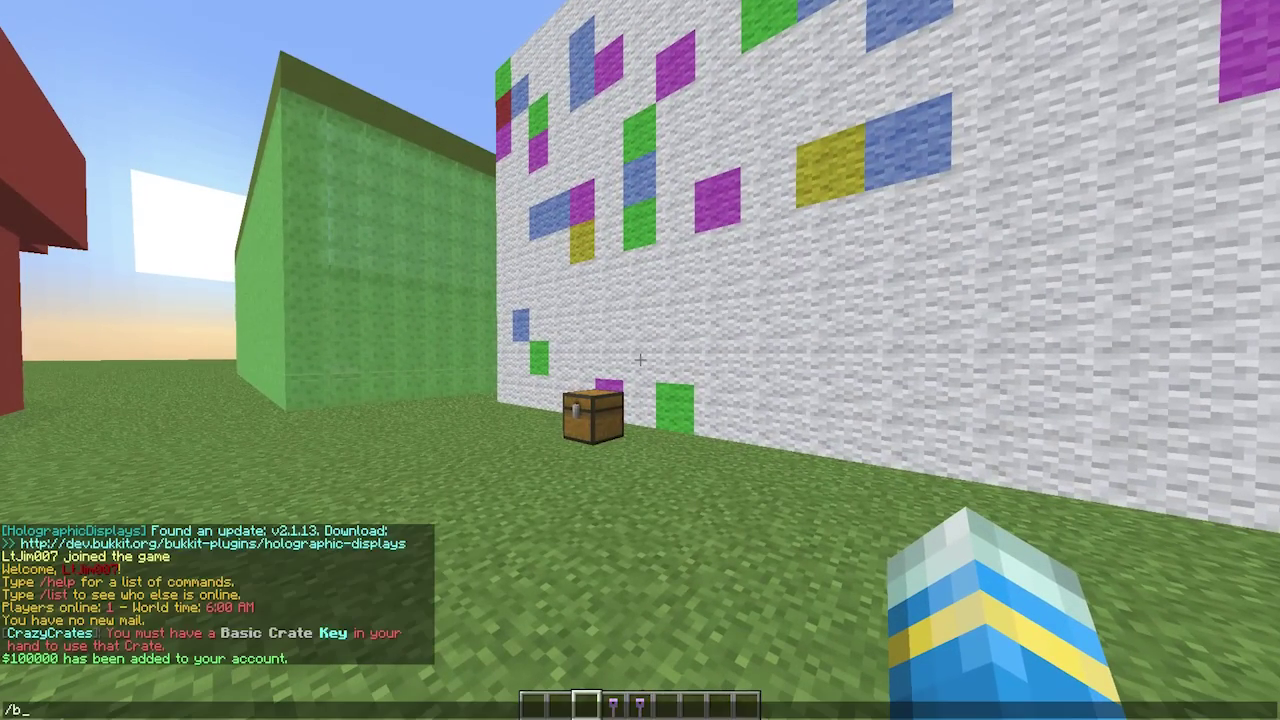
pyautogui.write('al')
pyautogui.press('Return')
pyautogui.press('t')
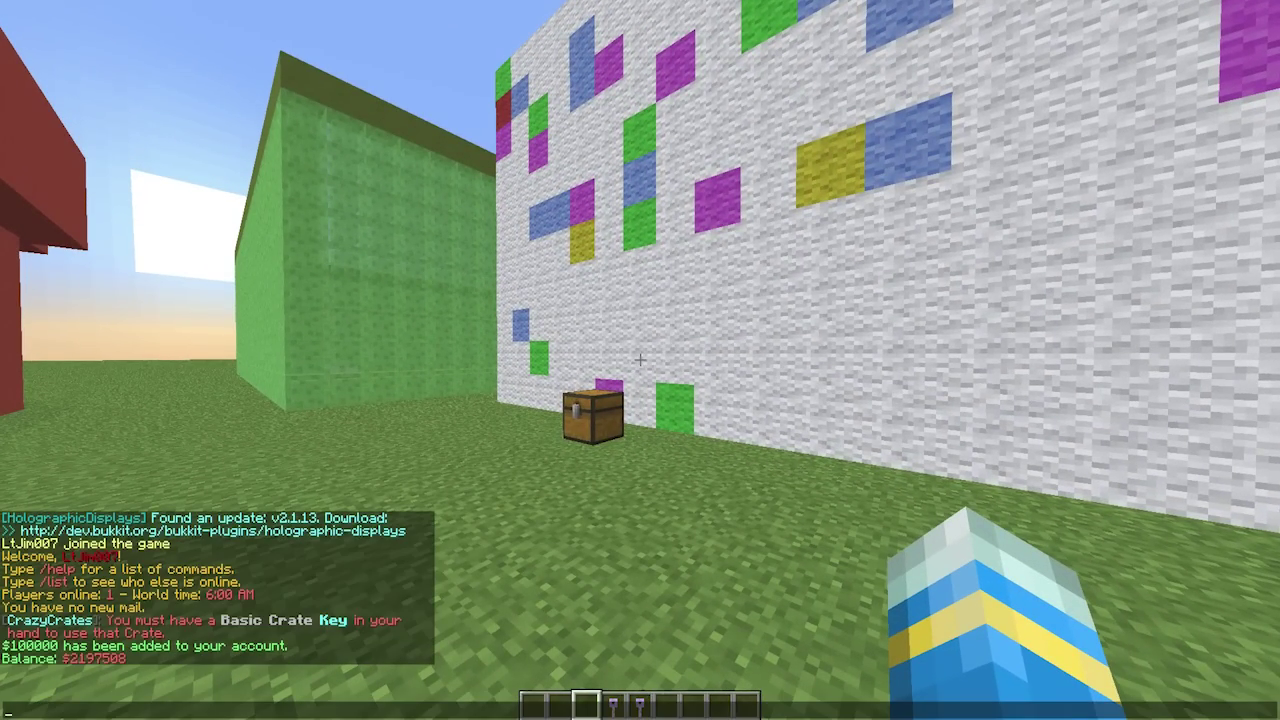
pyautogui.press('Escape')
# Step: Walk to the Crazy crate near the purple and green wool blocks and try opening it with the Crazy Crate Key
pyautogui.press('w')
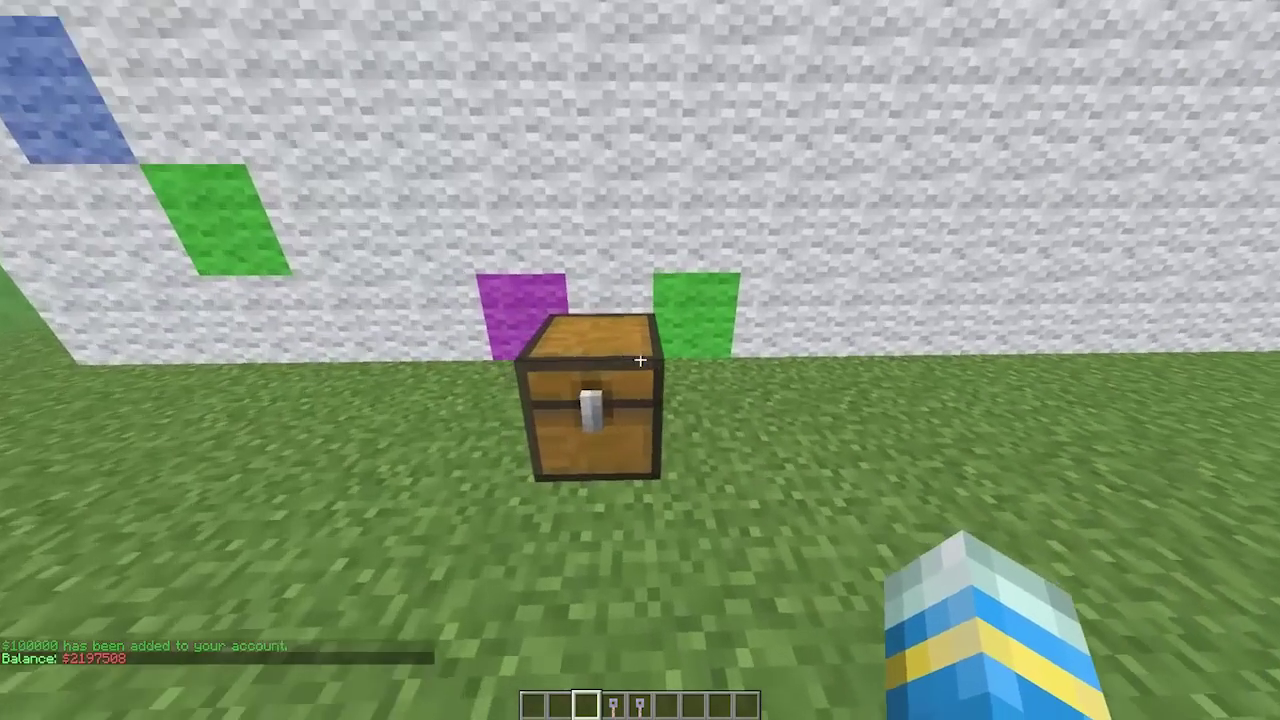
pyautogui.scroll(-1, 640, 360)
pyautogui.press('e')
pyautogui.press('e')
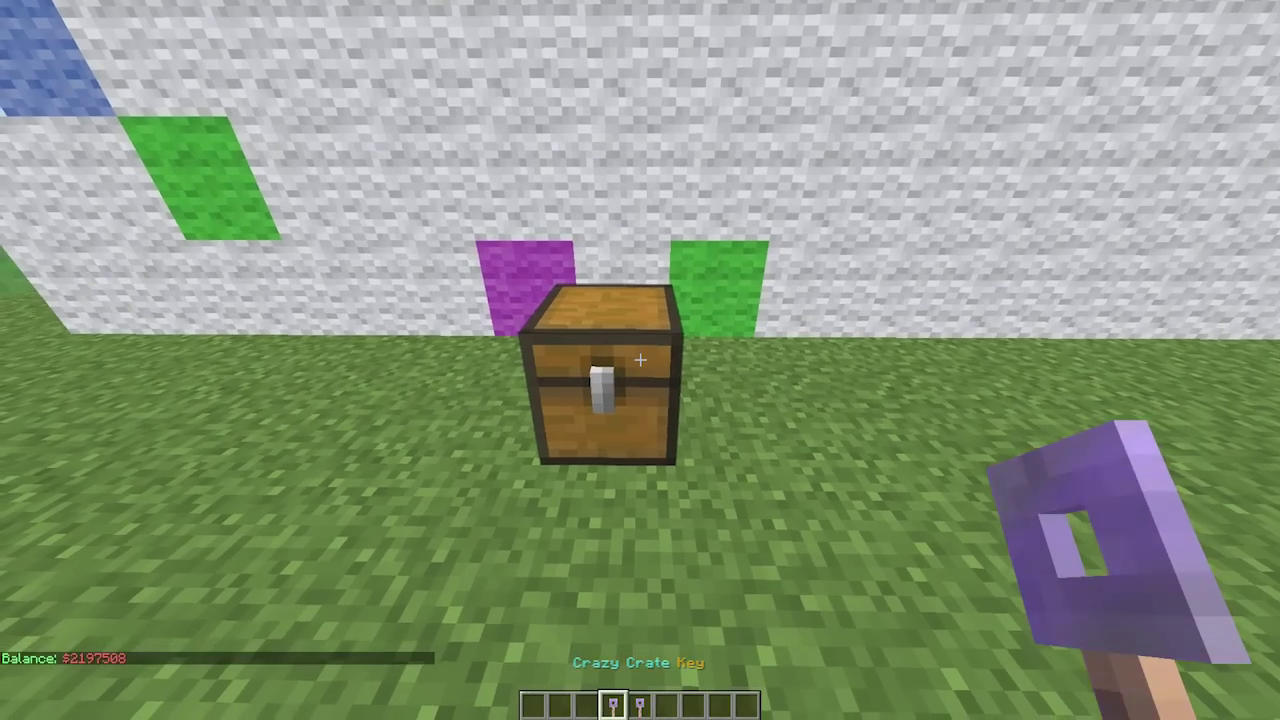
pyautogui.rightClick(640, 360)
# Step: Break away the wool wall behind the Crazy crate to make space, and open the crate with its key
pyautogui.scroll(-1, 640, 360)
pyautogui.click(640, 360)
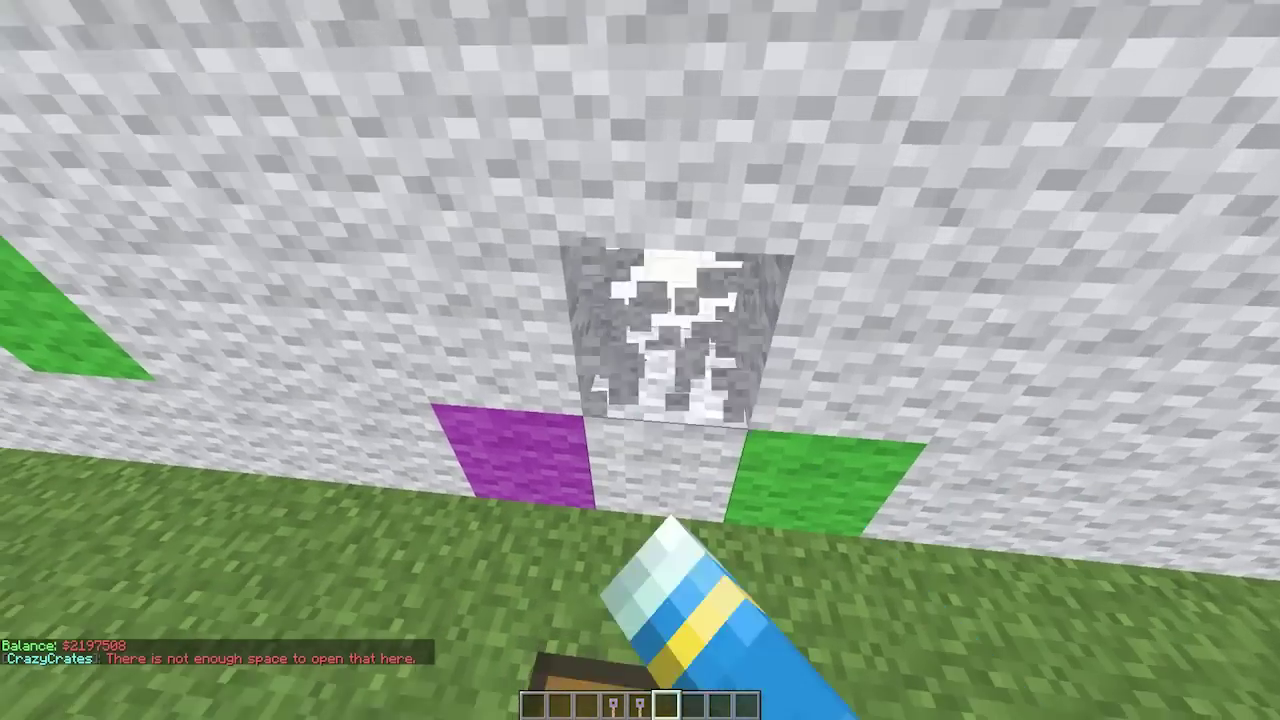
pyautogui.click(640, 360)
pyautogui.click(640, 360)
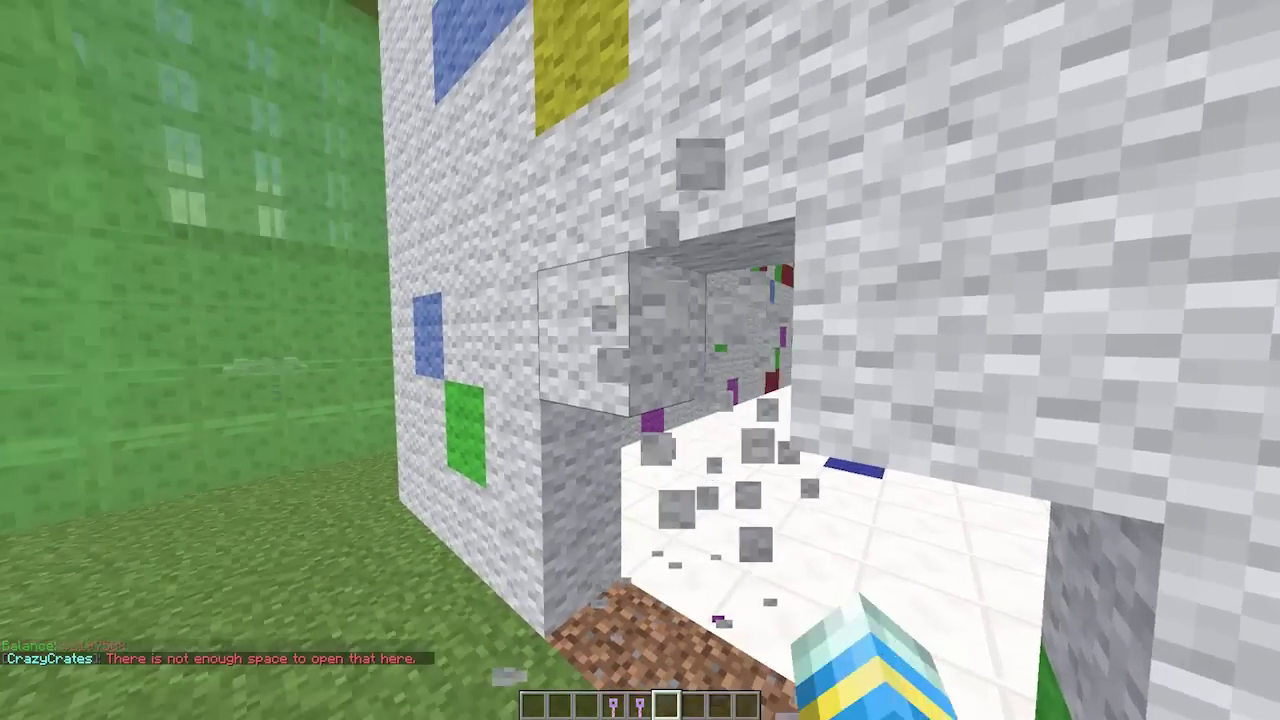
pyautogui.click(640, 360)
pyautogui.click(640, 360)
pyautogui.click(640, 360)
pyautogui.click(640, 360)
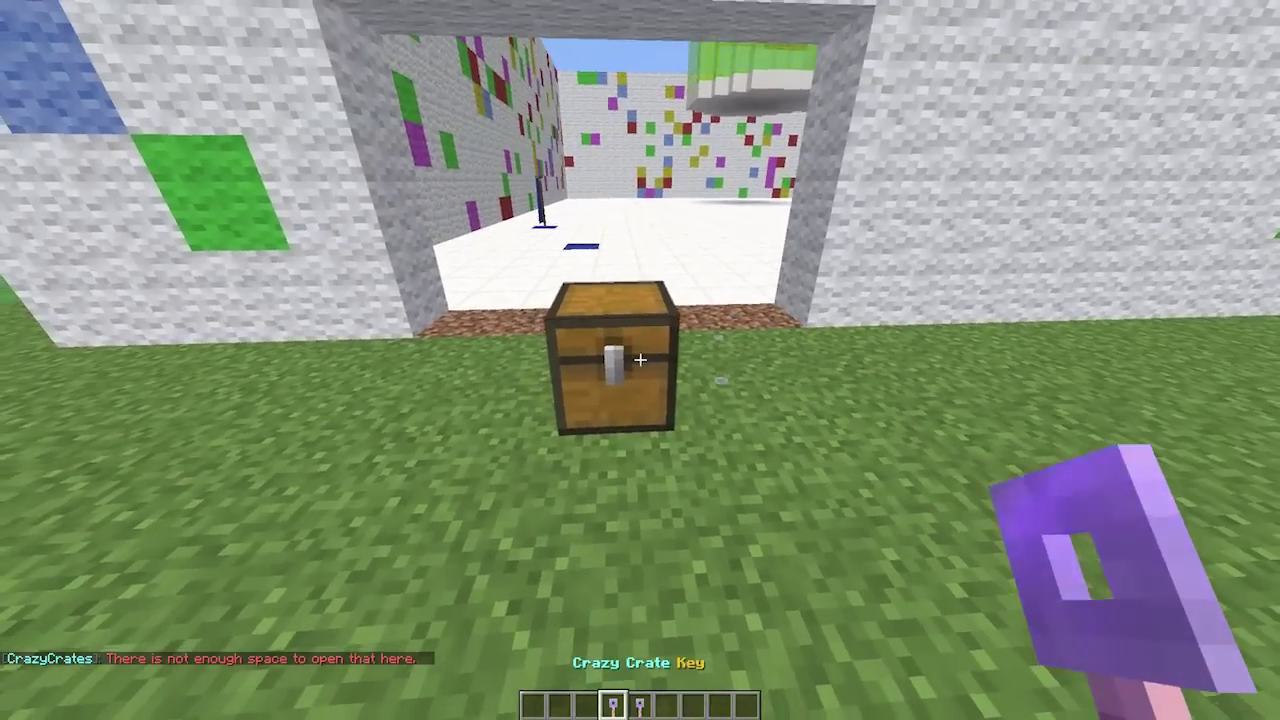
pyautogui.rightClick(640, 360)
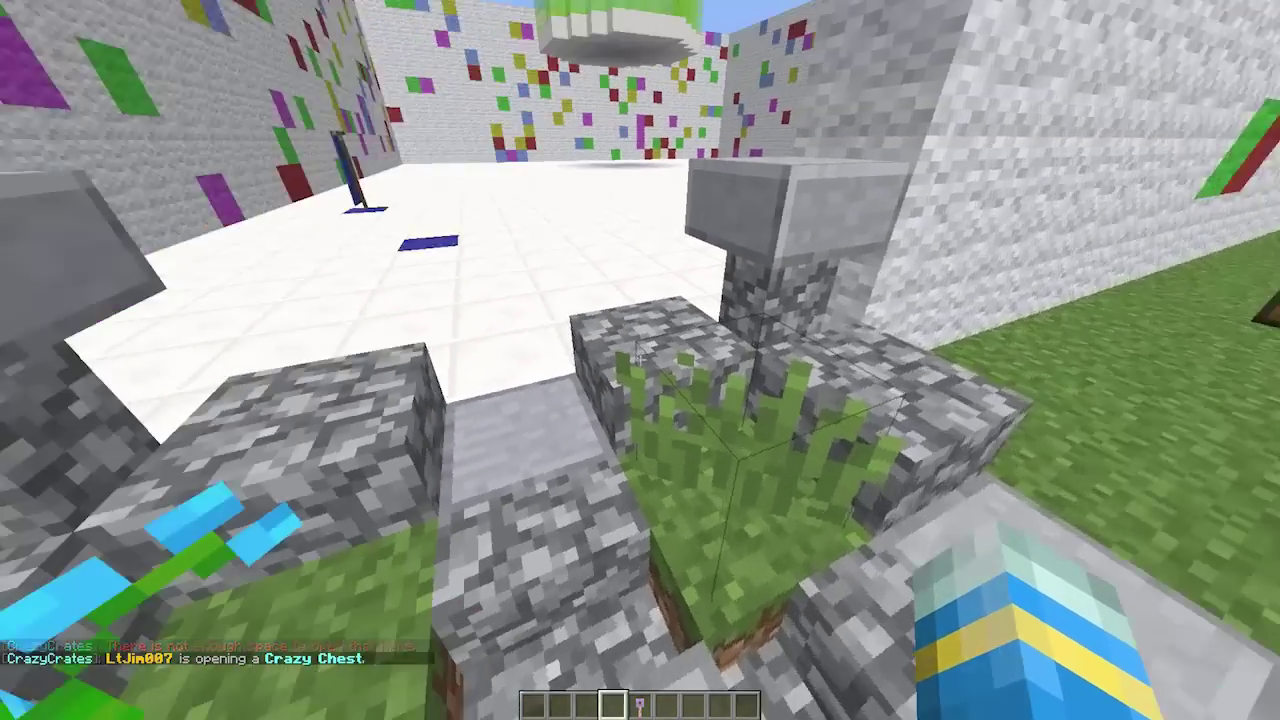
# Step: Open the prize chests that surround the Crazy crate one after another to collect their rewards
pyautogui.press('F5')
pyautogui.press('F5')
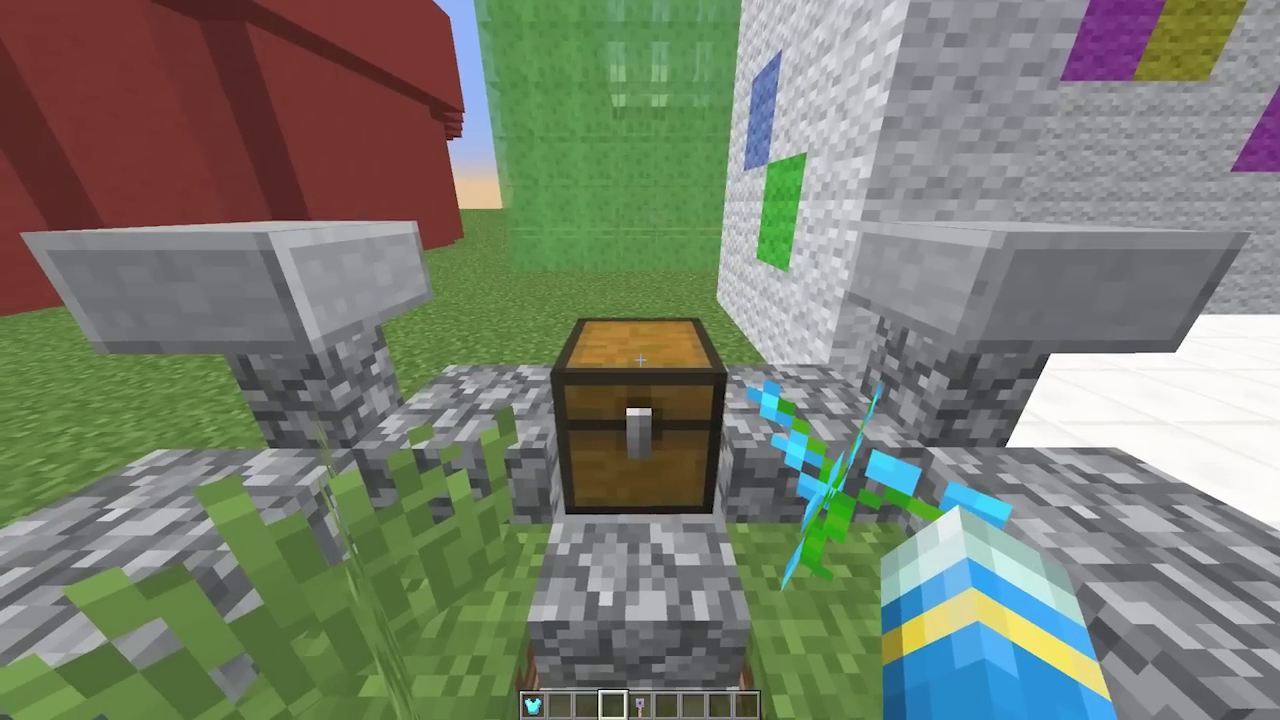
pyautogui.rightClick(640, 360)
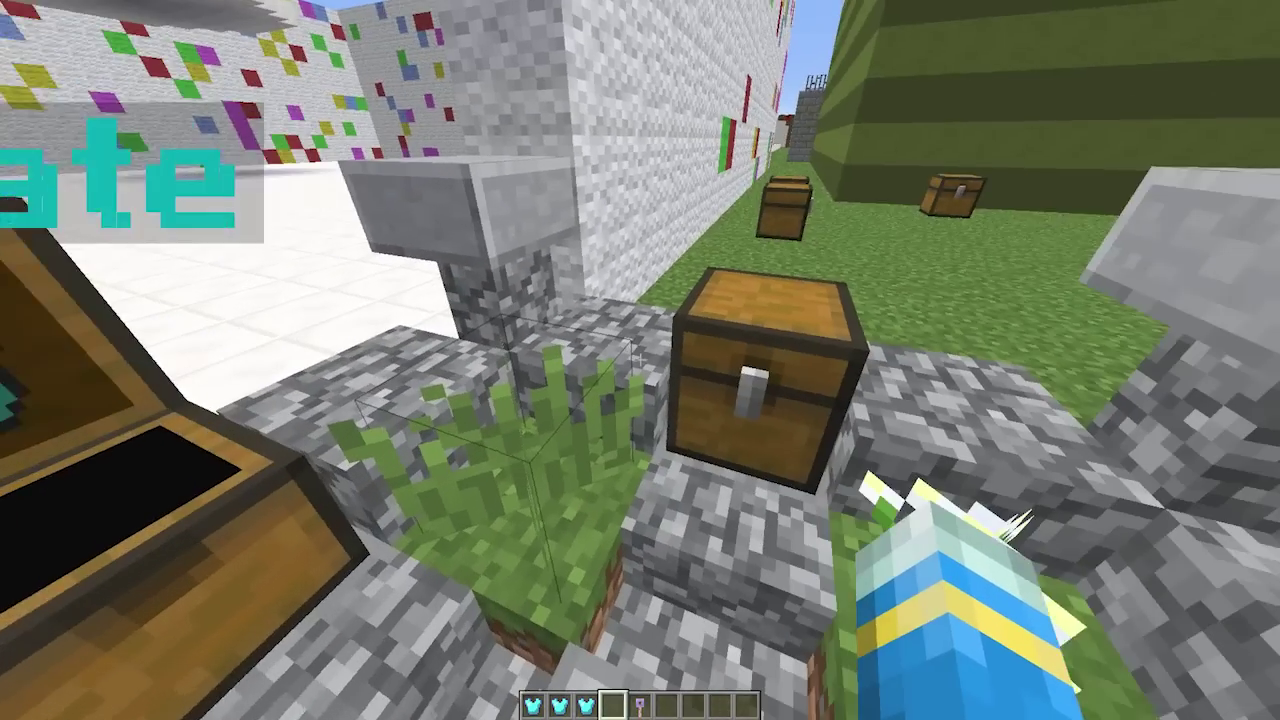
pyautogui.rightClick(640, 360)
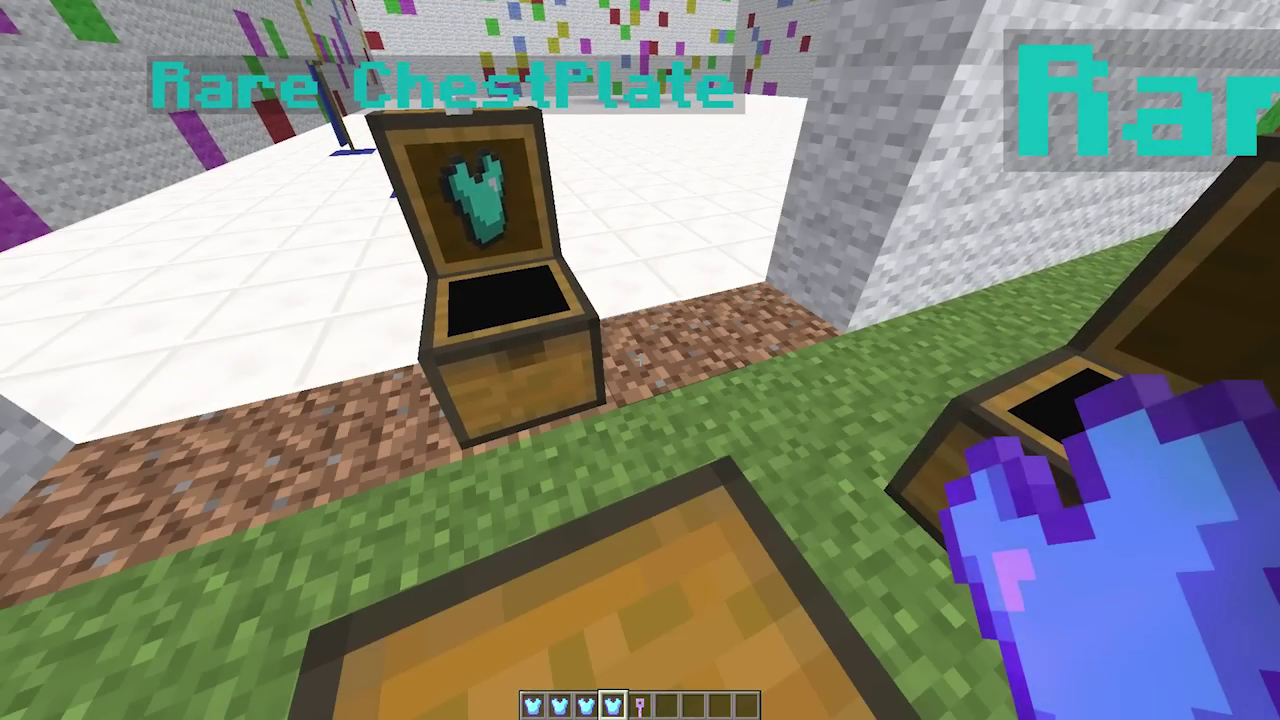
# Step: Inspect the won Rare ChestPlate in the inventory and clear the chestplates from the hotbar
pyautogui.press('e')
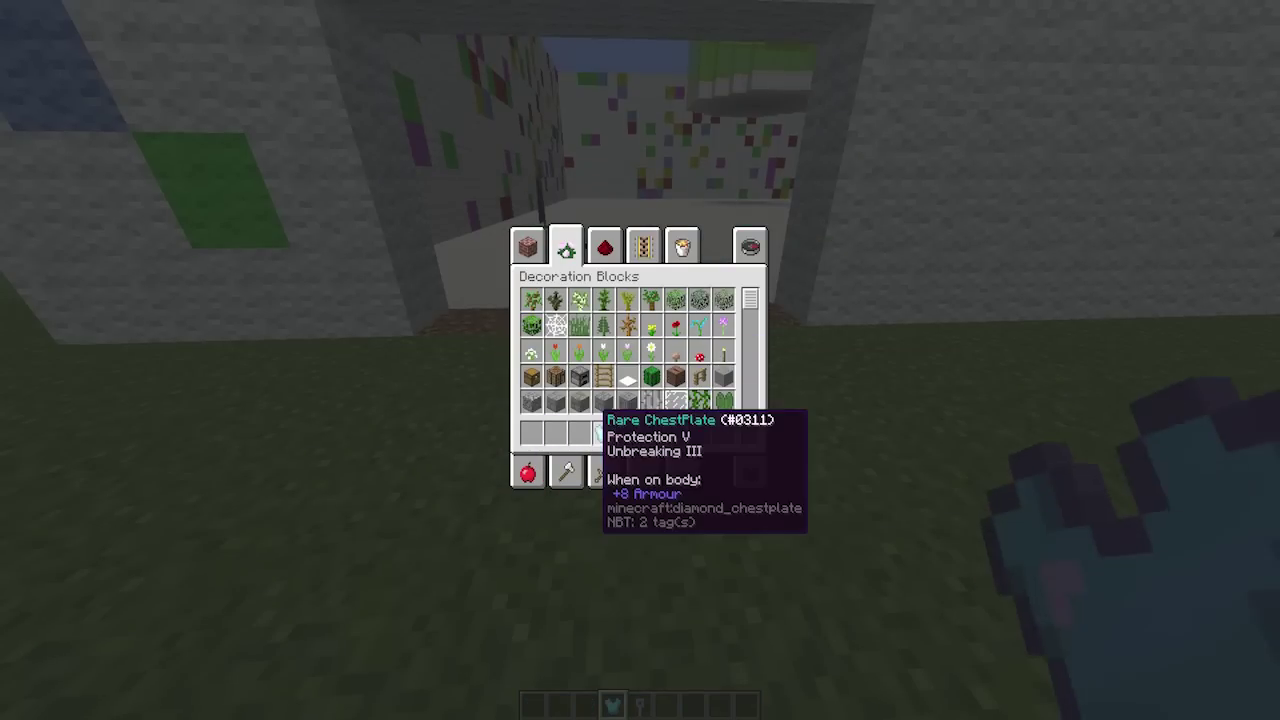
pyautogui.press('e')
pyautogui.write('e')
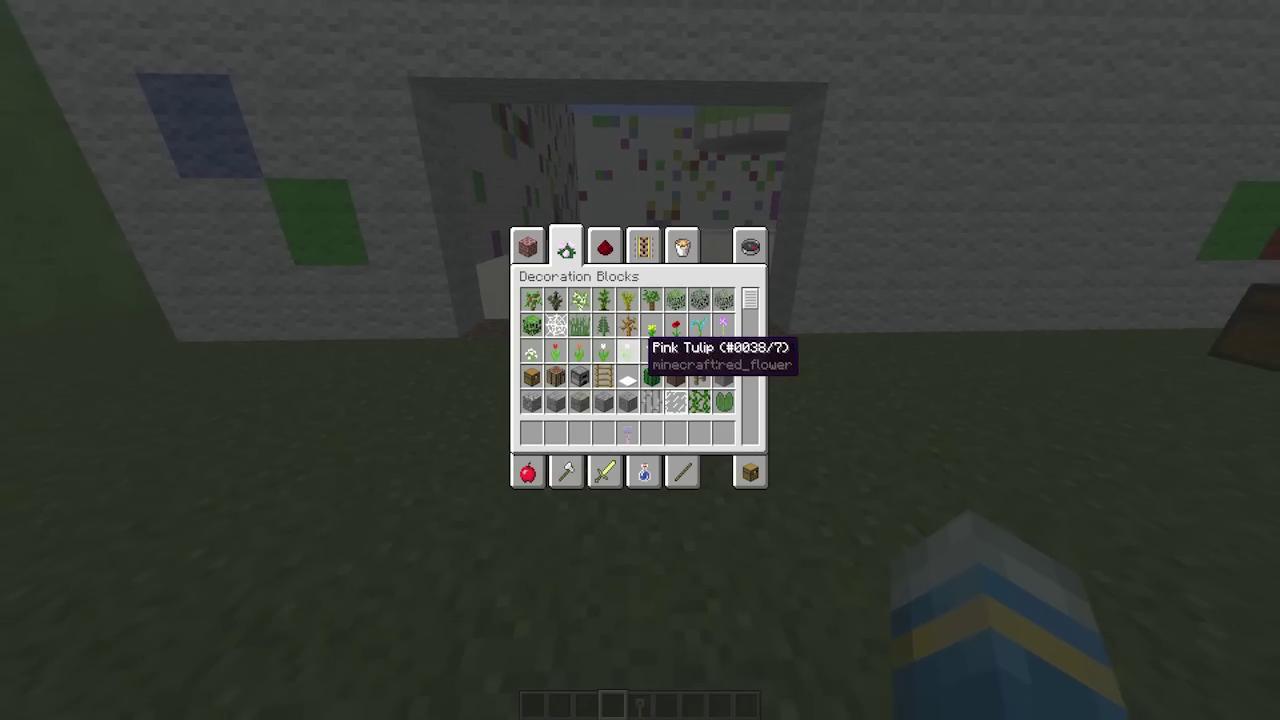
pyautogui.write('e/cc admin')
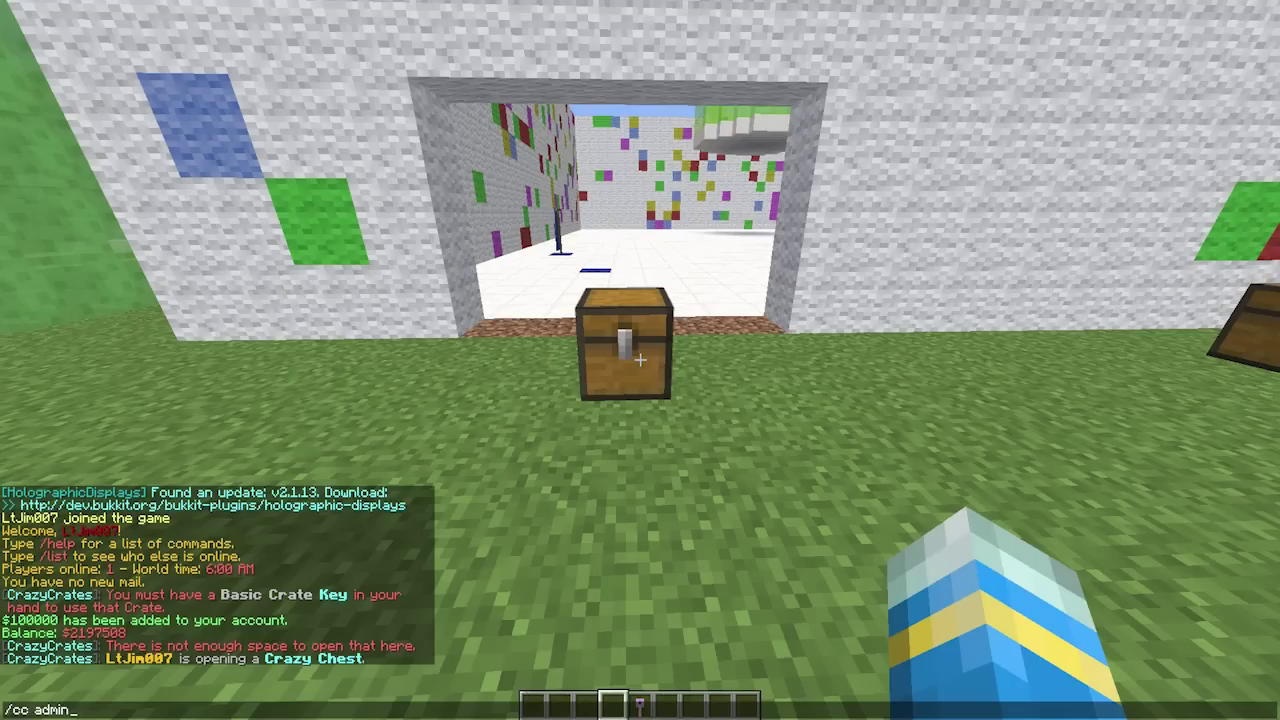
# Step: Take a new Crazy Crate Key from the /cc admin menu and discard the other key from the hotbar
pyautogui.press('Return')
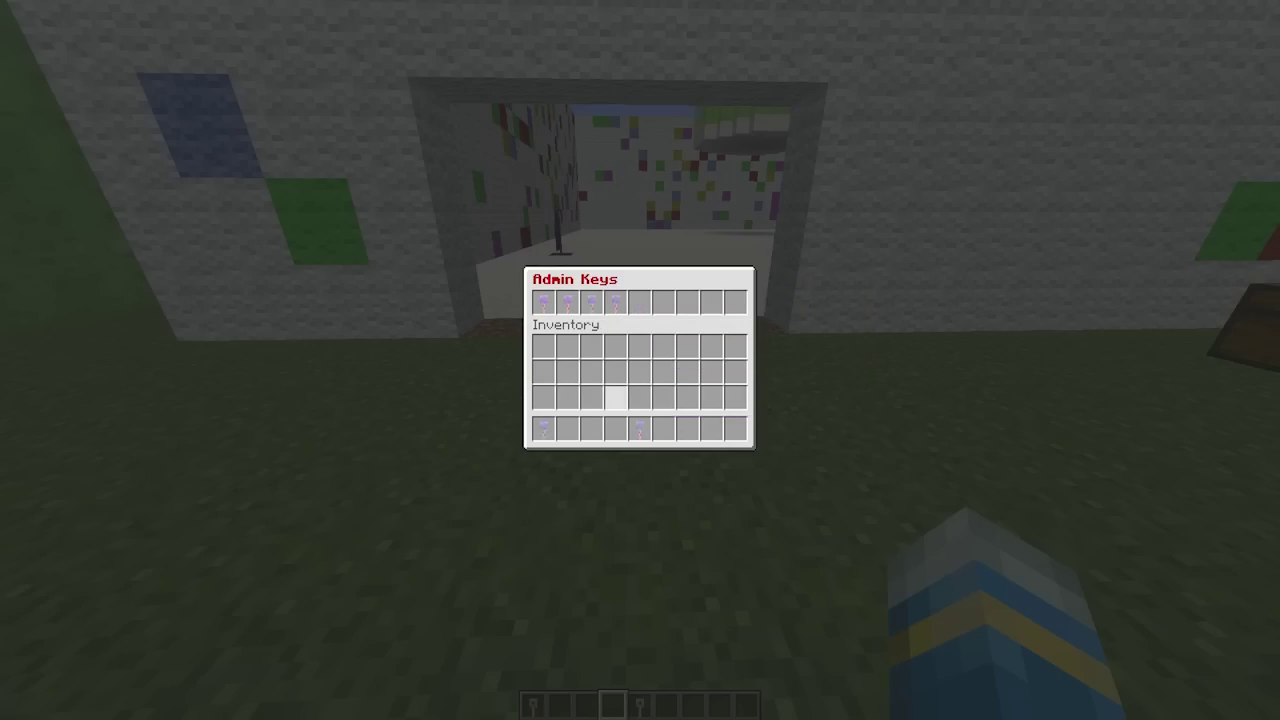
pyautogui.press('e')
pyautogui.press('e')
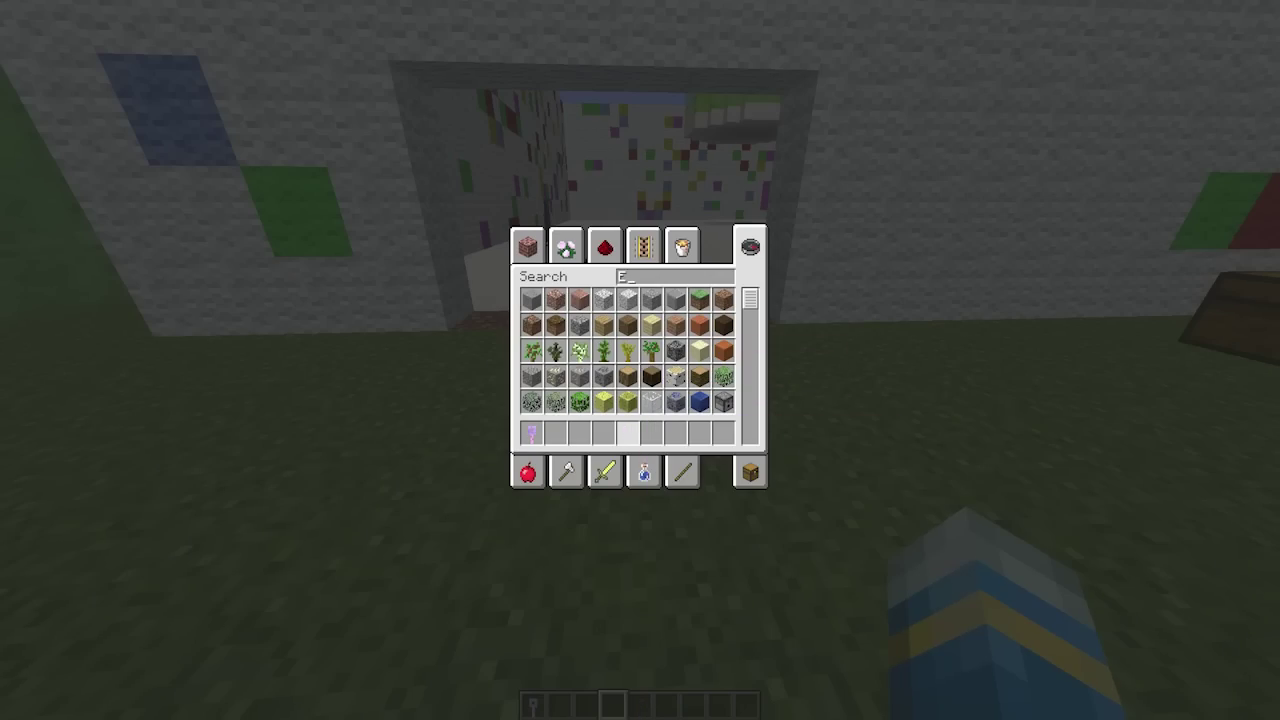
pyautogui.press('Escape')
# Step: Equip the new Crazy Crate Key and open the Crazy crate in front of the wall opening
pyautogui.press('1')
pyautogui.press('w')
pyautogui.rightClick(640, 360)
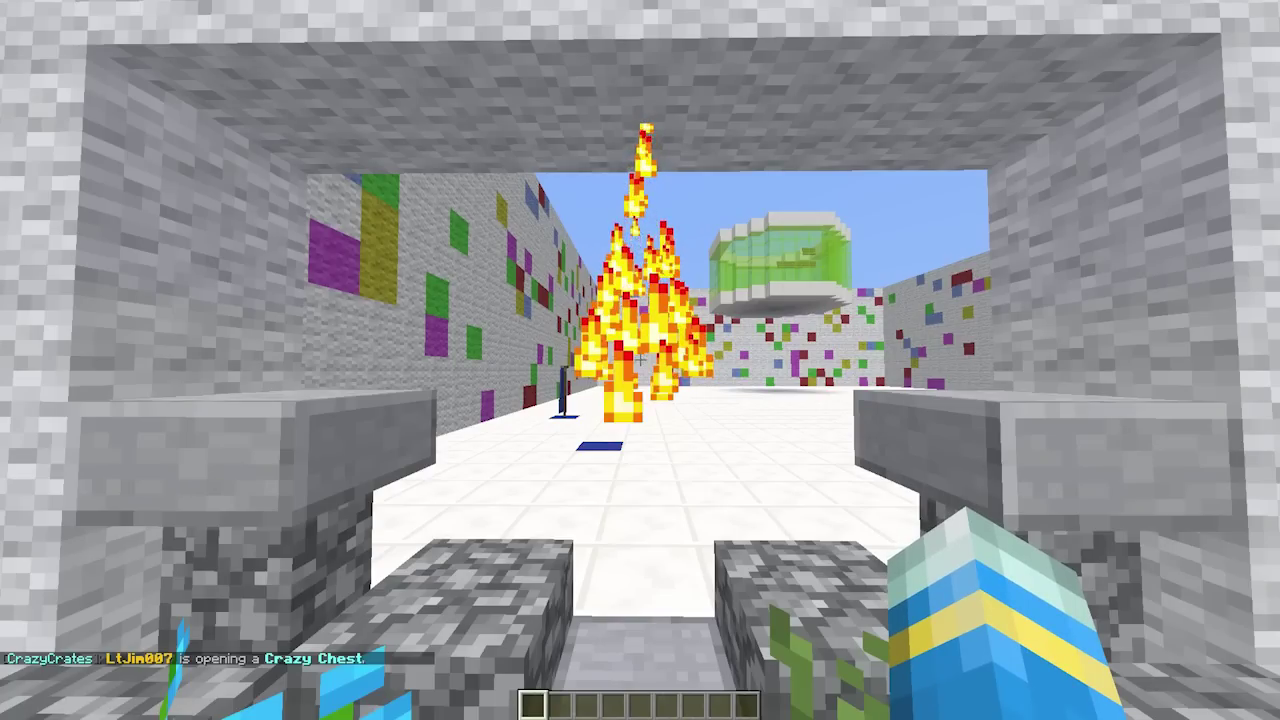
# Step: Try to run the /cc help command while the Crazy crate is being opened
pyautogui.write('/cc help')
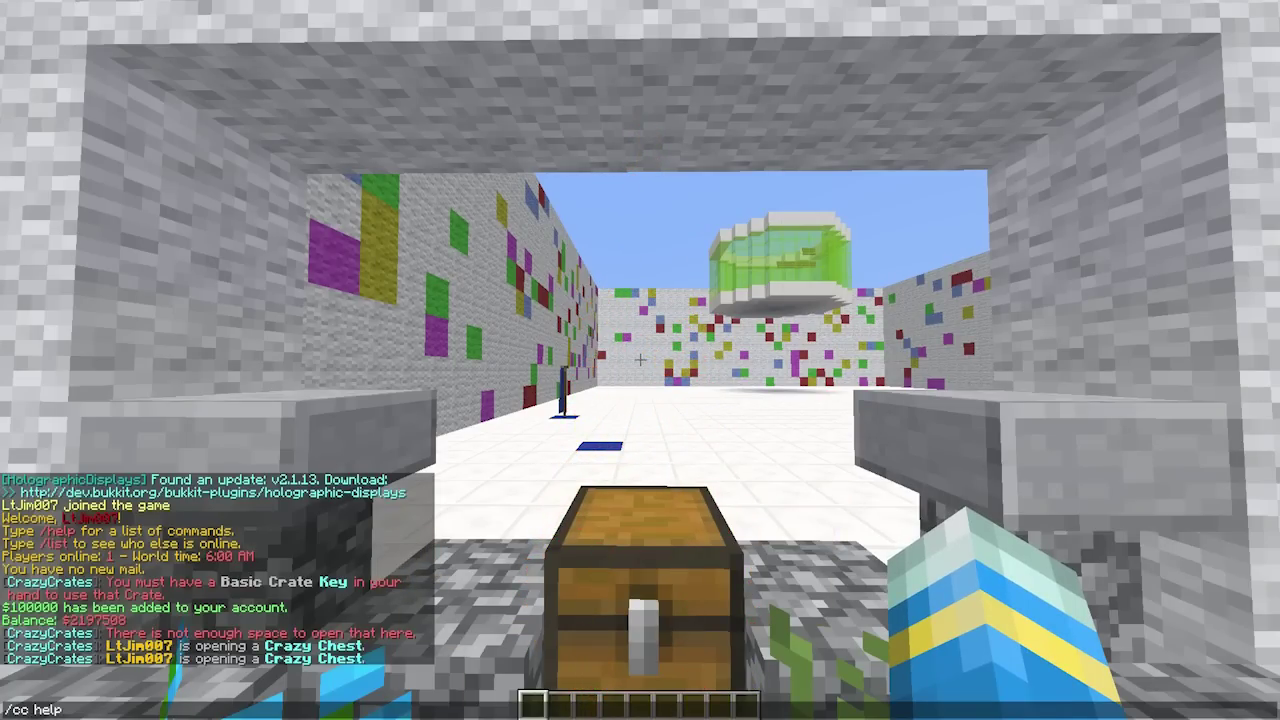
pyautogui.press('Return')
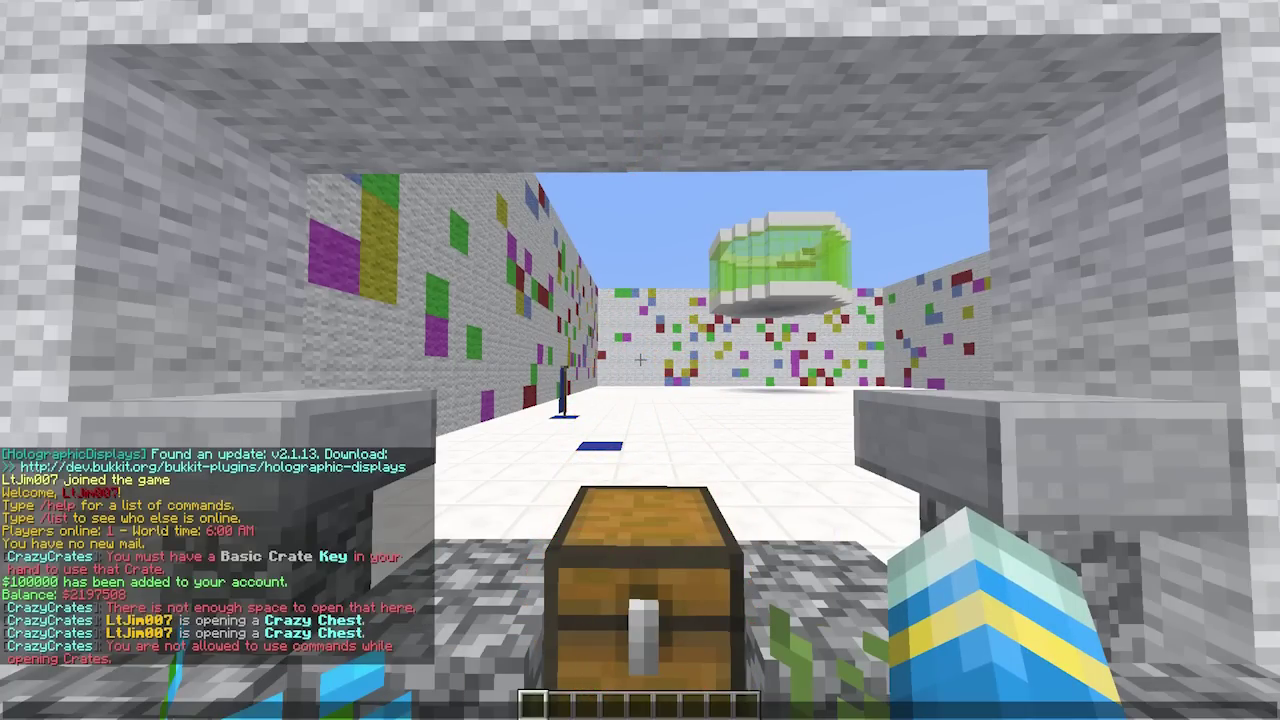
# Step: Face each prize chest spawned by the second Crazy crate opening and open all of them
pyautogui.press('s')
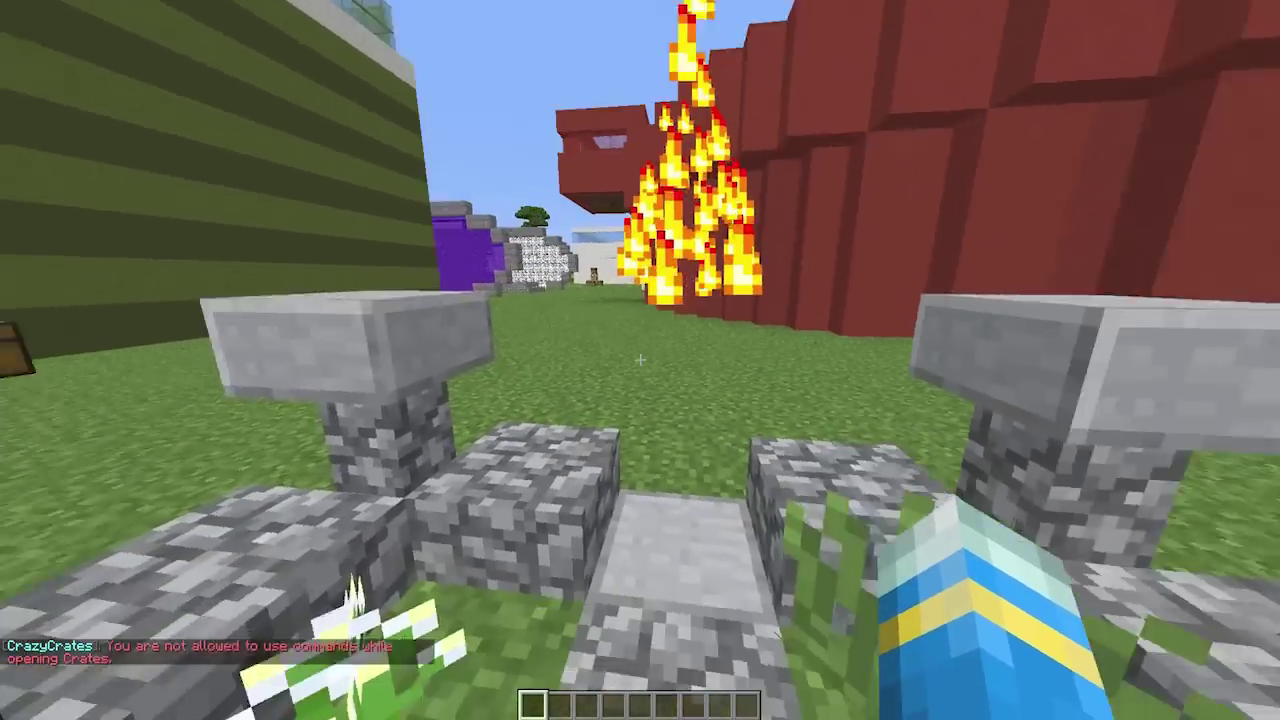
pyautogui.press('w')
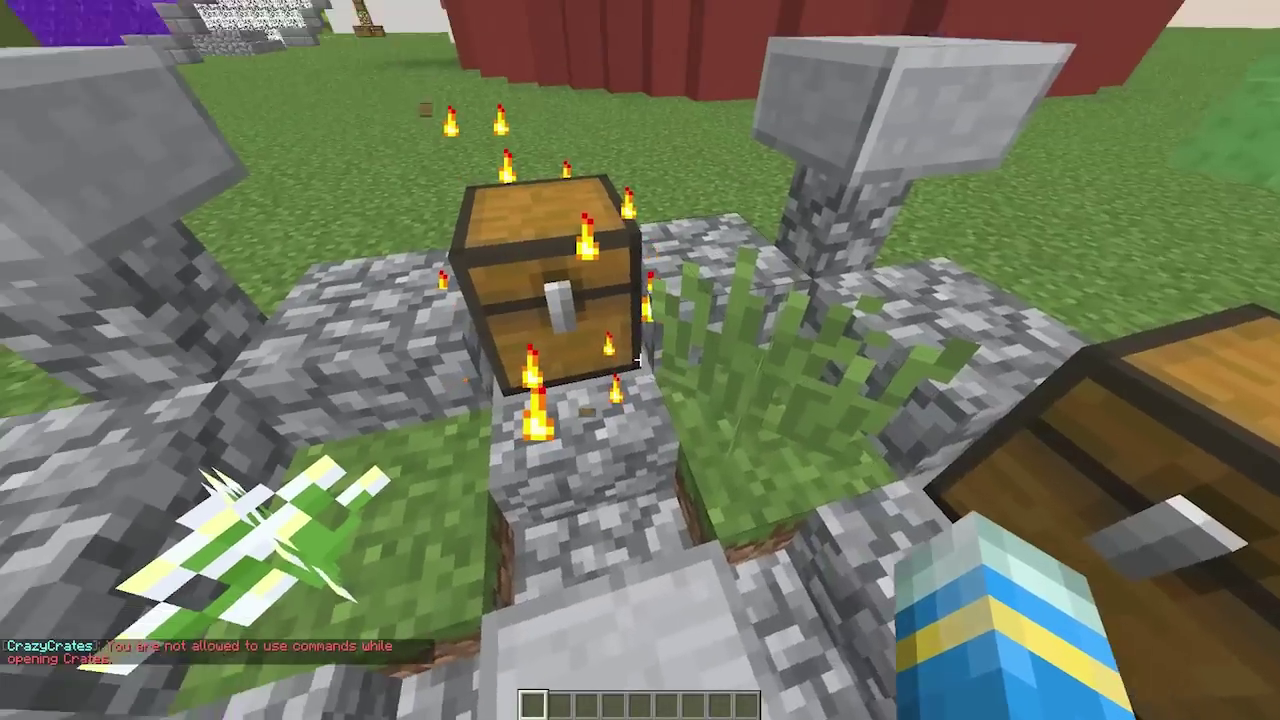
pyautogui.rightClick(640, 360)
pyautogui.rightClick(640, 360)
pyautogui.rightClick(640, 360)
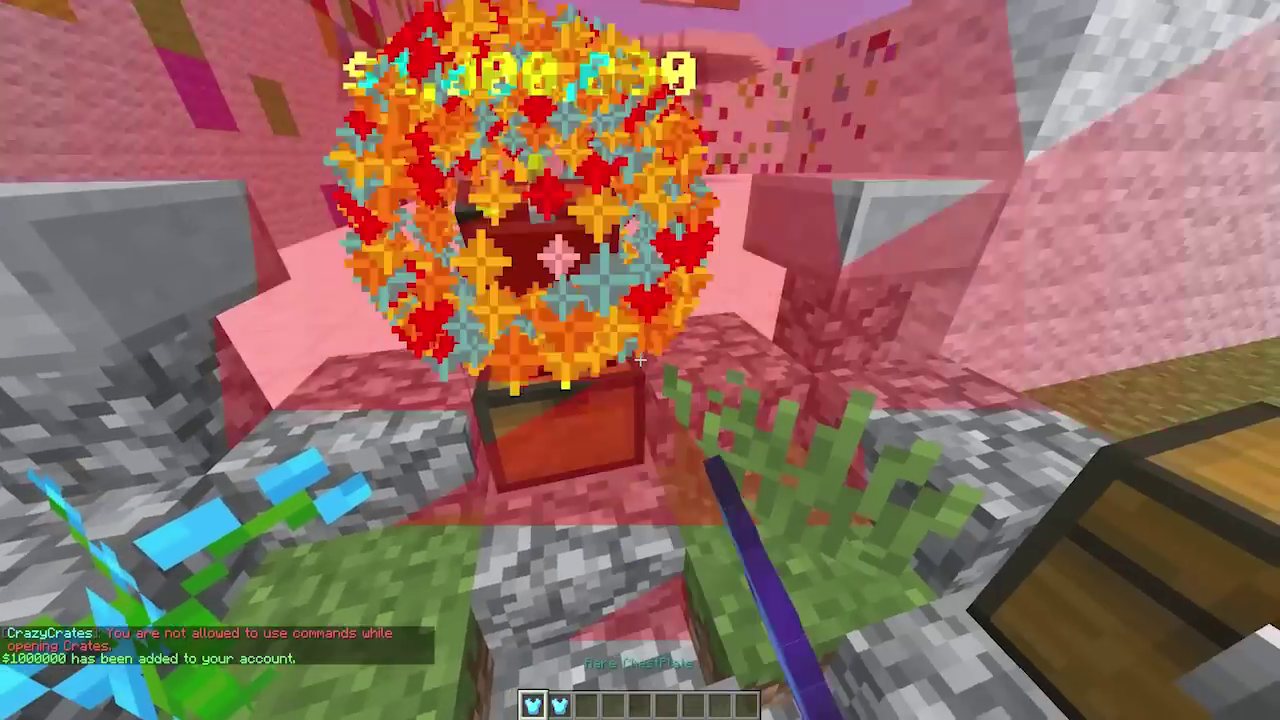
pyautogui.press('w')
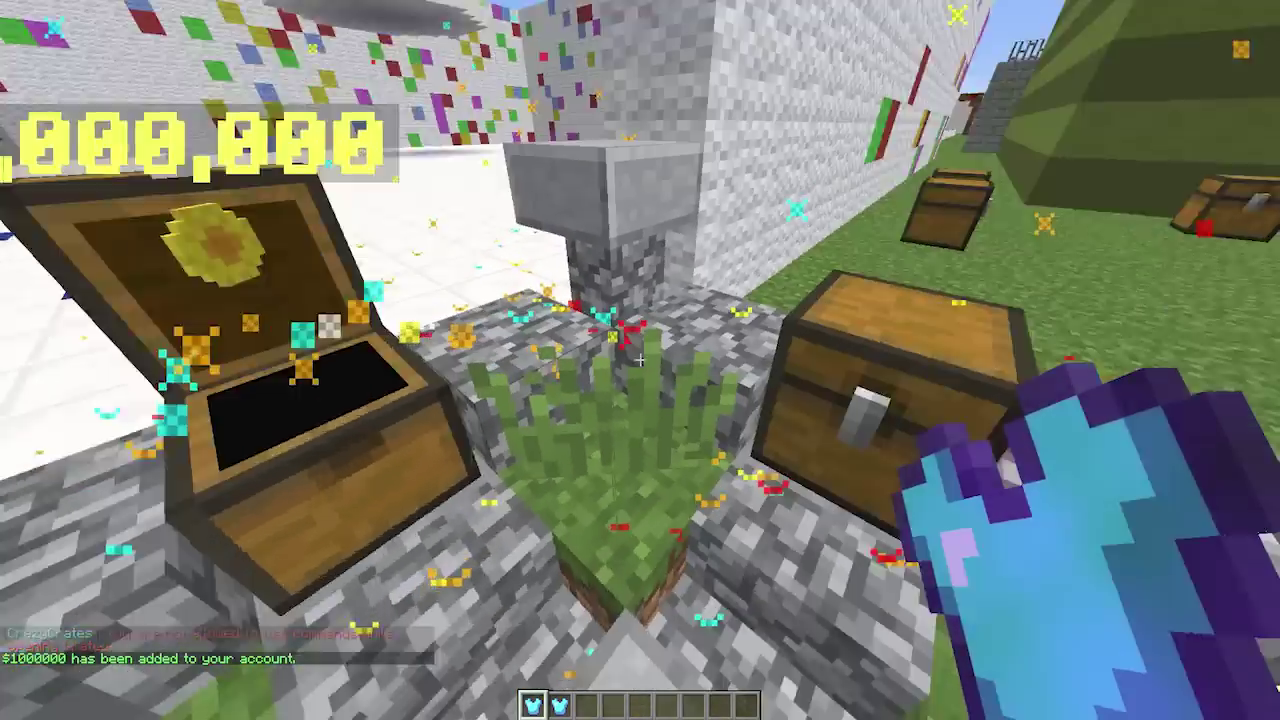
pyautogui.rightClick(640, 360)
pyautogui.press('w')
# Step: Inspect the won Crazy Sword, and clear it and the two Rare ChestPlates from the hotbar
pyautogui.scroll(-1, 640, 360)
pyautogui.press('e')
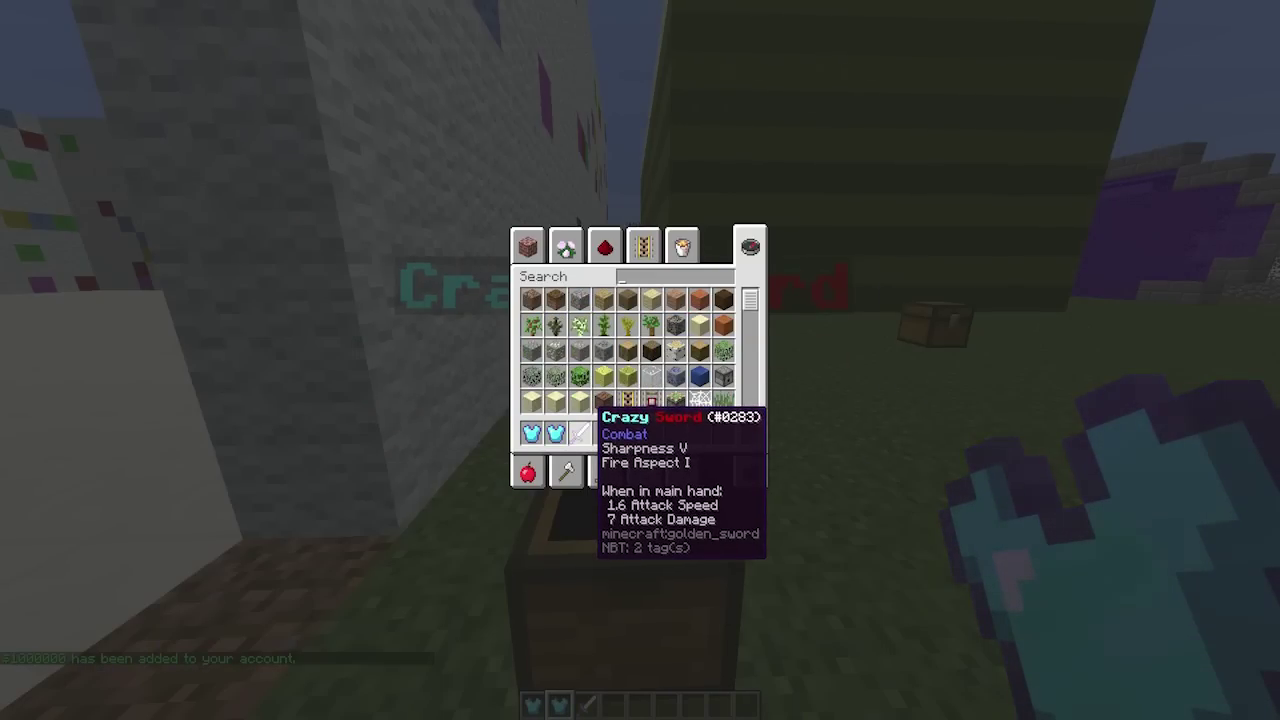
pyautogui.keyDown('shift'); pyautogui.click(580, 432); pyautogui.keyUp('shift')
pyautogui.keyDown('shift'); pyautogui.click(556, 432); pyautogui.keyUp('shift')
pyautogui.keyDown('shift'); pyautogui.click(532, 432); pyautogui.keyUp('shift')
pyautogui.press('Escape')
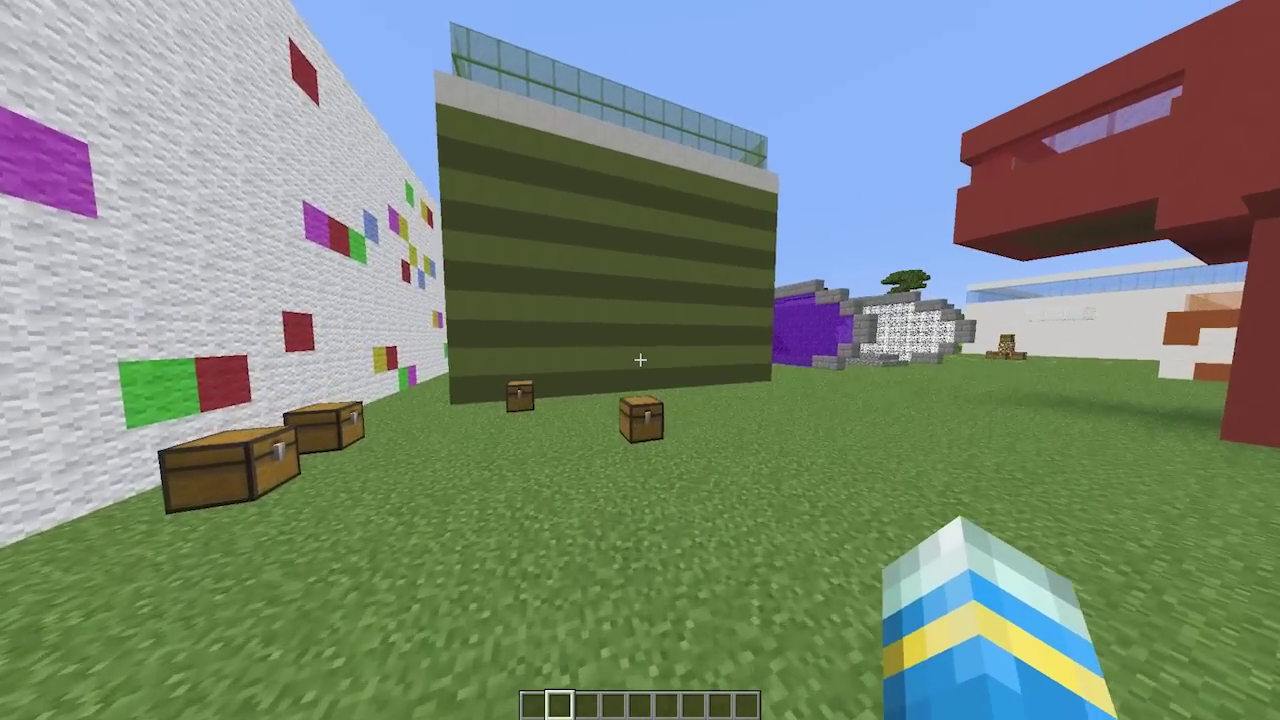
# Step: Display the plugin's commands with /cc help and read through the list in the chat
pyautogui.write('/cc help')
pyautogui.press('Return')
pyautogui.press('t')
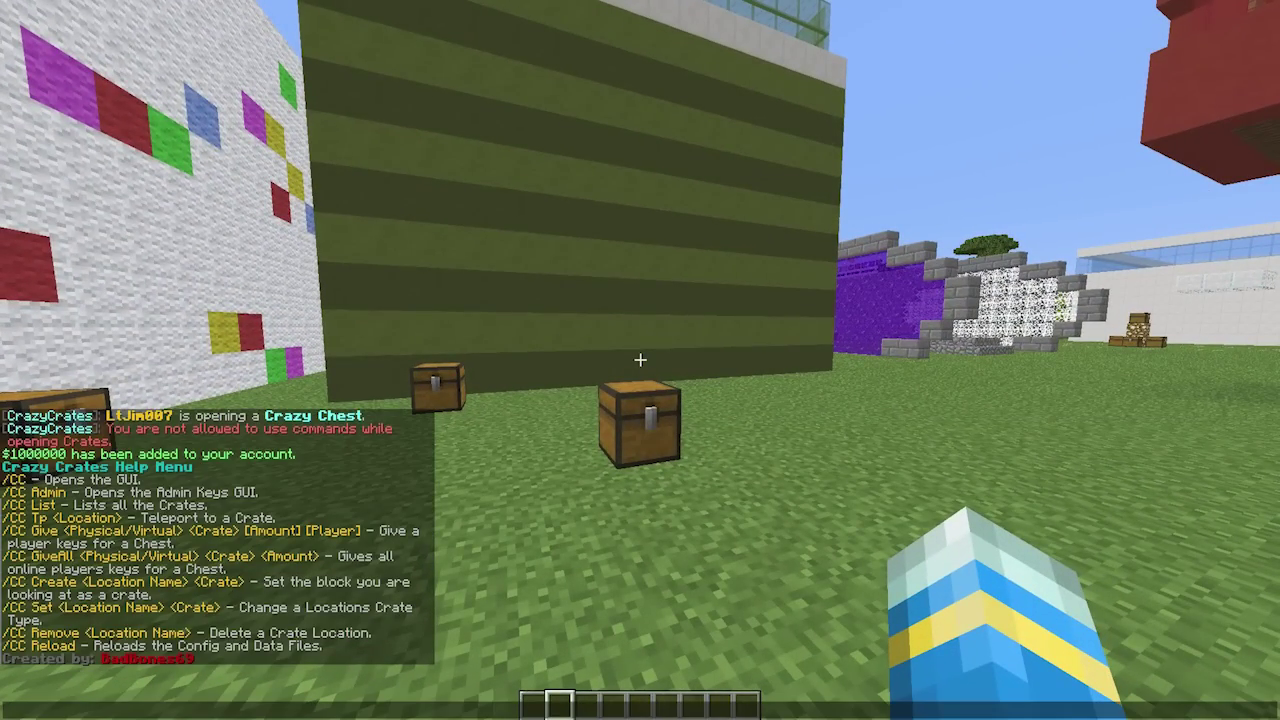
pyautogui.press('Escape')
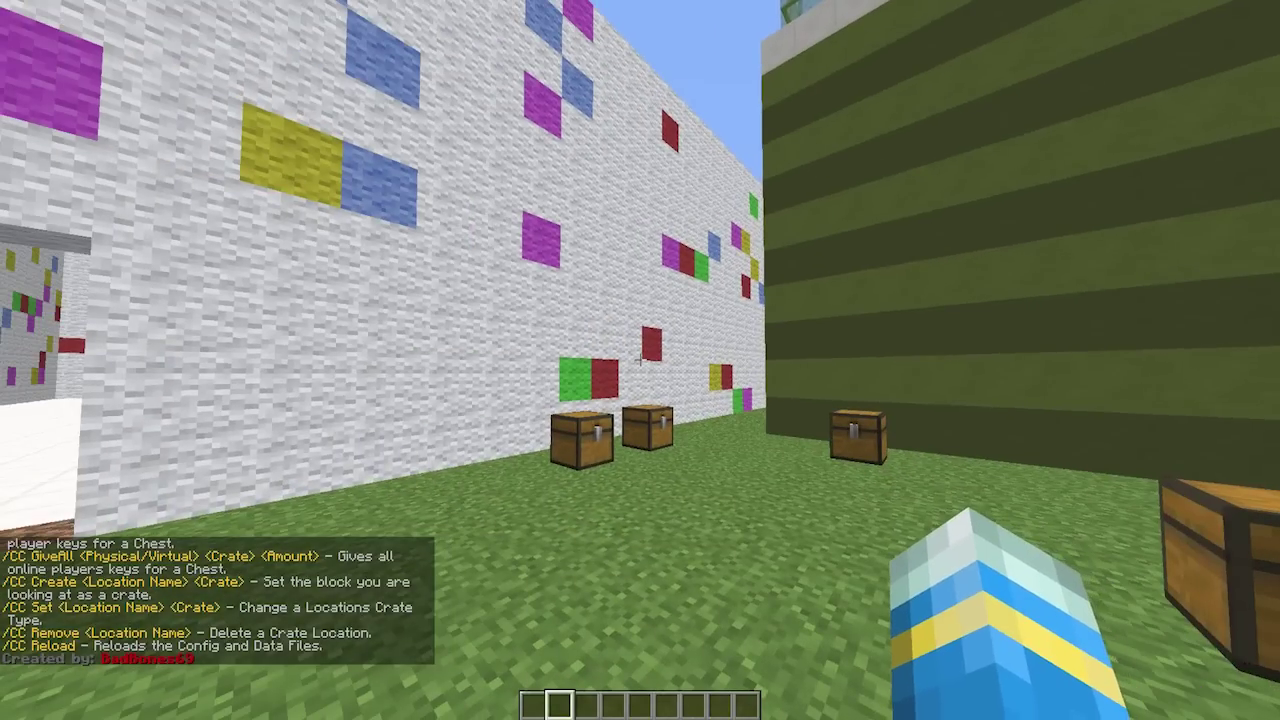
# Step: List all crates and their locations with the /cc list command
pyautogui.press('/')
pyautogui.write('cc list')
pyautogui.press('Return')
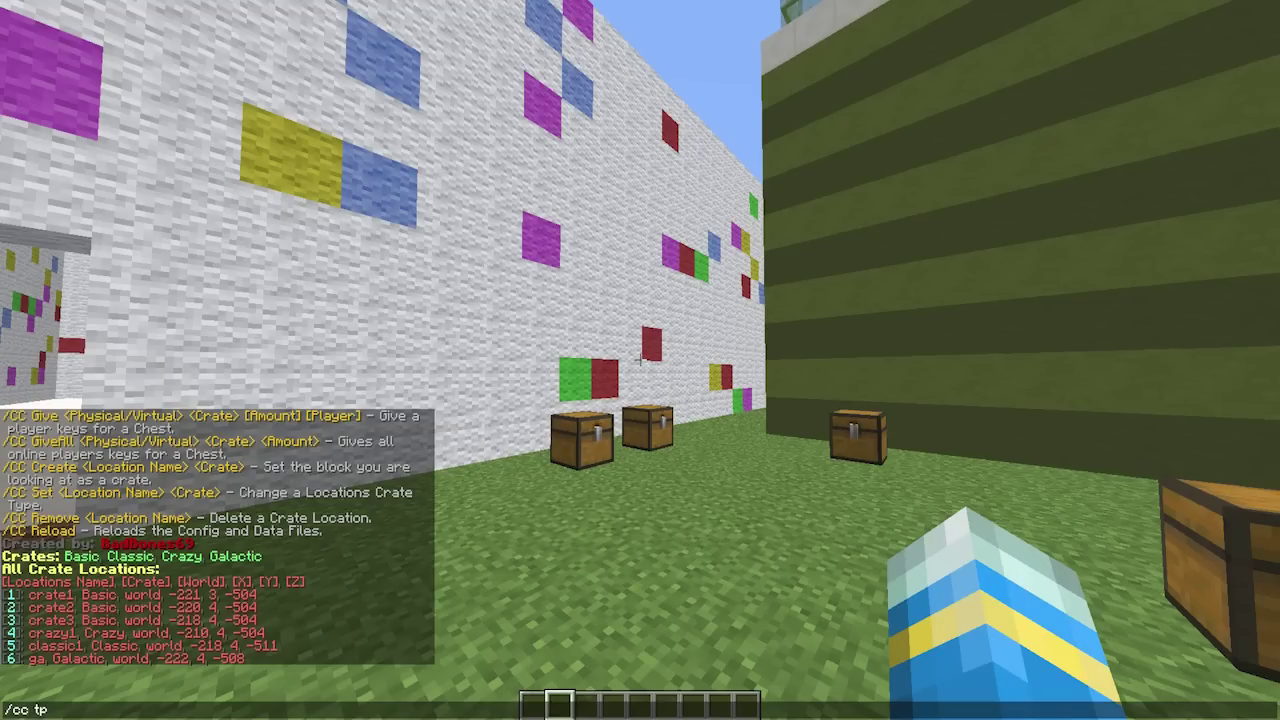
# Step: Teleport to the ga location with /cc tp and try opening the Galactic crate without a key
pyautogui.press('Return')
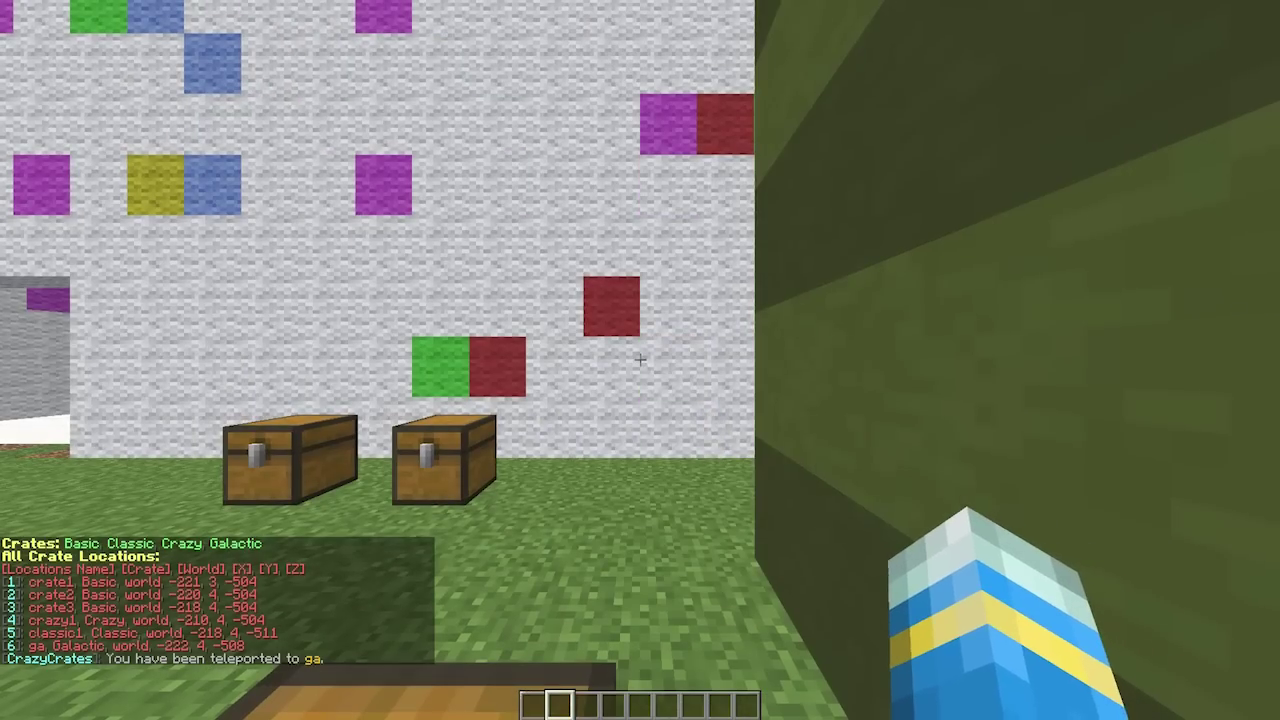
pyautogui.press('w')
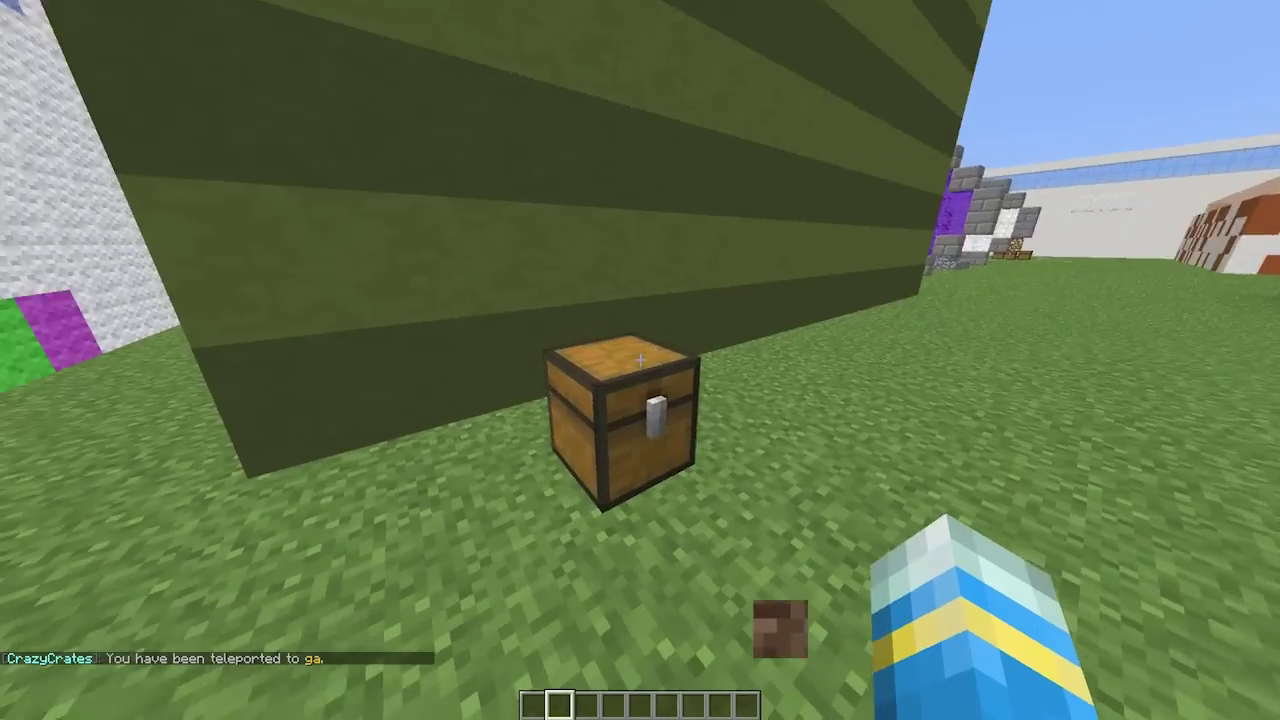
pyautogui.press('s')
pyautogui.rightClick(640, 360)
pyautogui.press('w')
pyautogui.click(640, 360)
pyautogui.press('Escape')
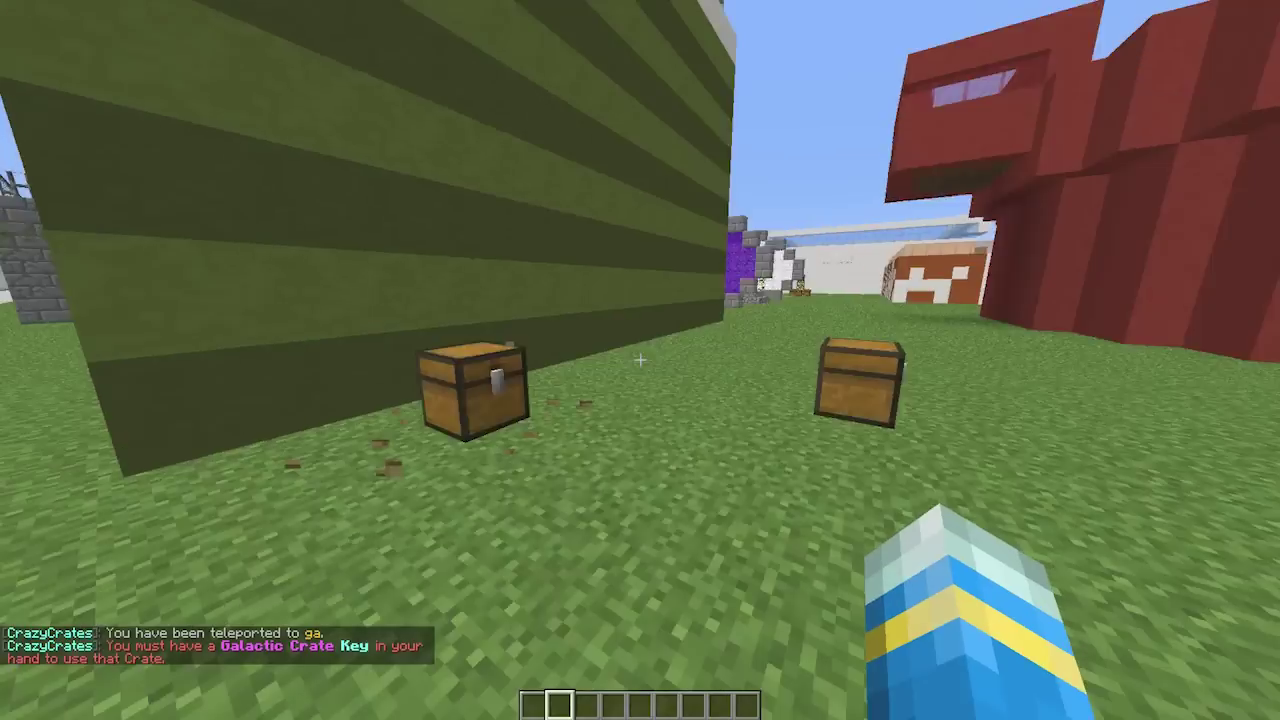
# Step: Review the command list in the chat and delete the Galactic crate location with /cc remove ga
pyautogui.press('w')
pyautogui.press('t')
pyautogui.scroll(2, 217, 537)
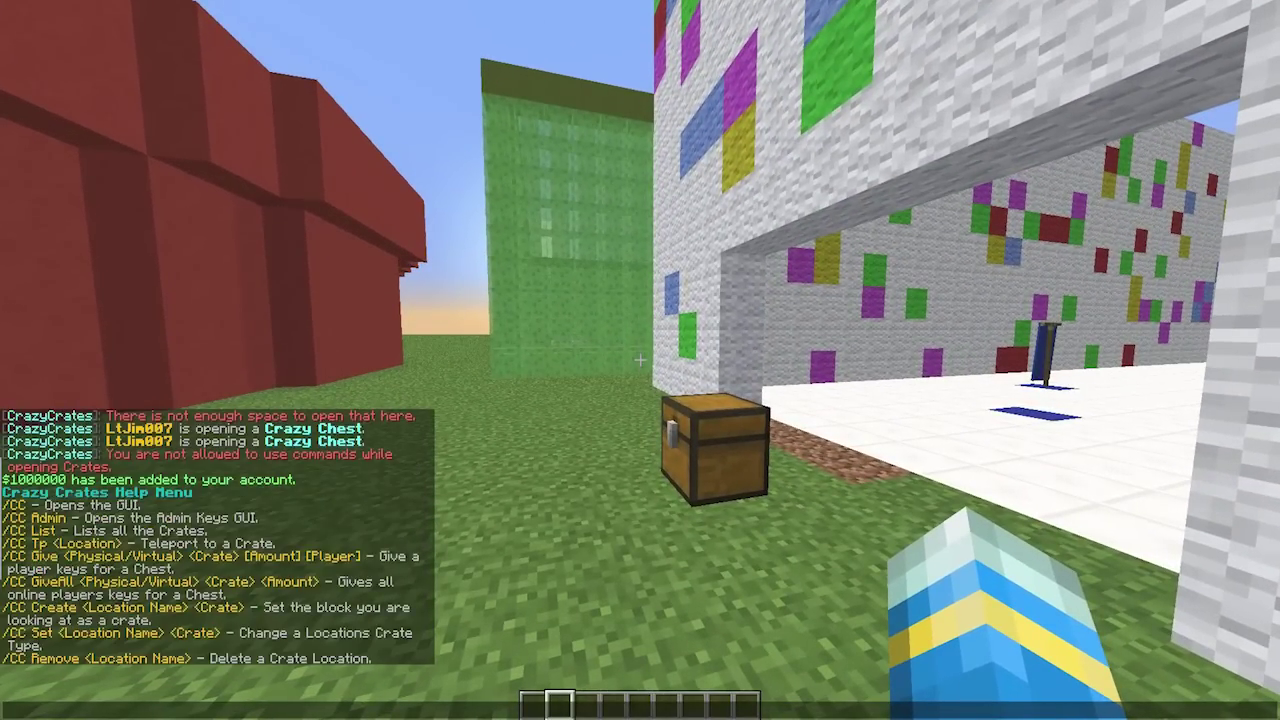
pyautogui.scroll(-1, 217, 537)
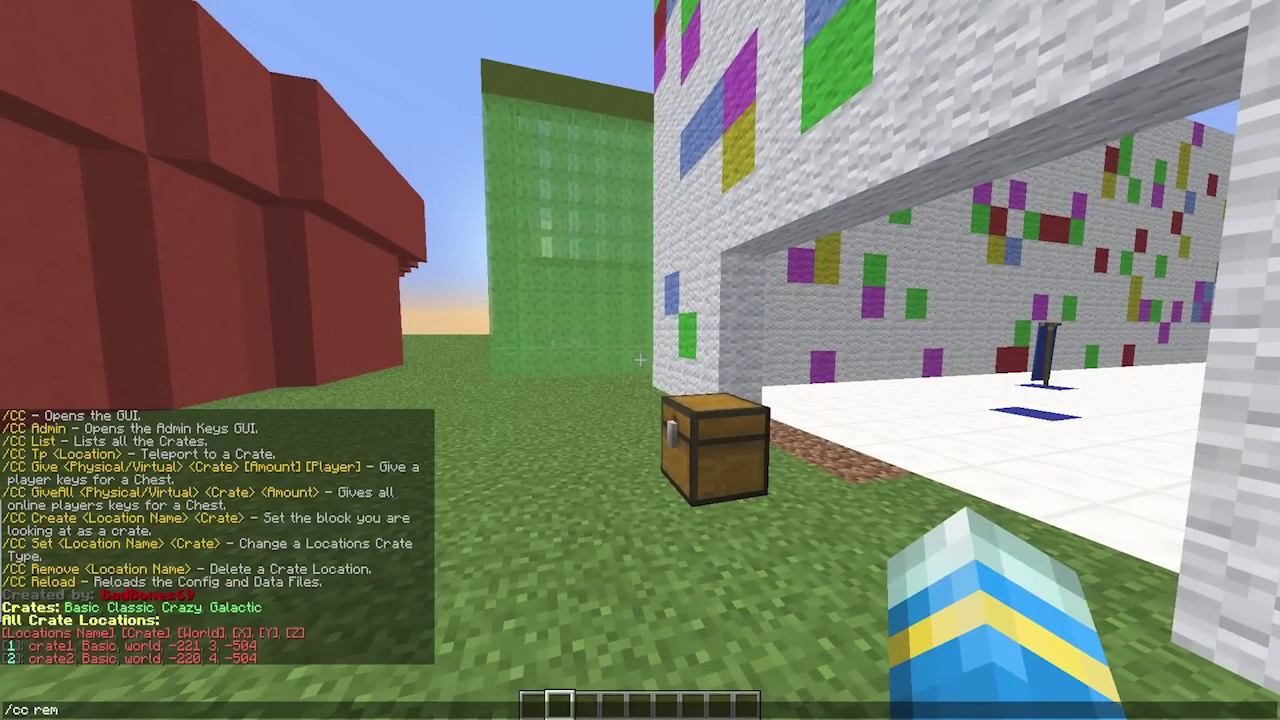
pyautogui.write('/cc remove ga')
pyautogui.press('Return')
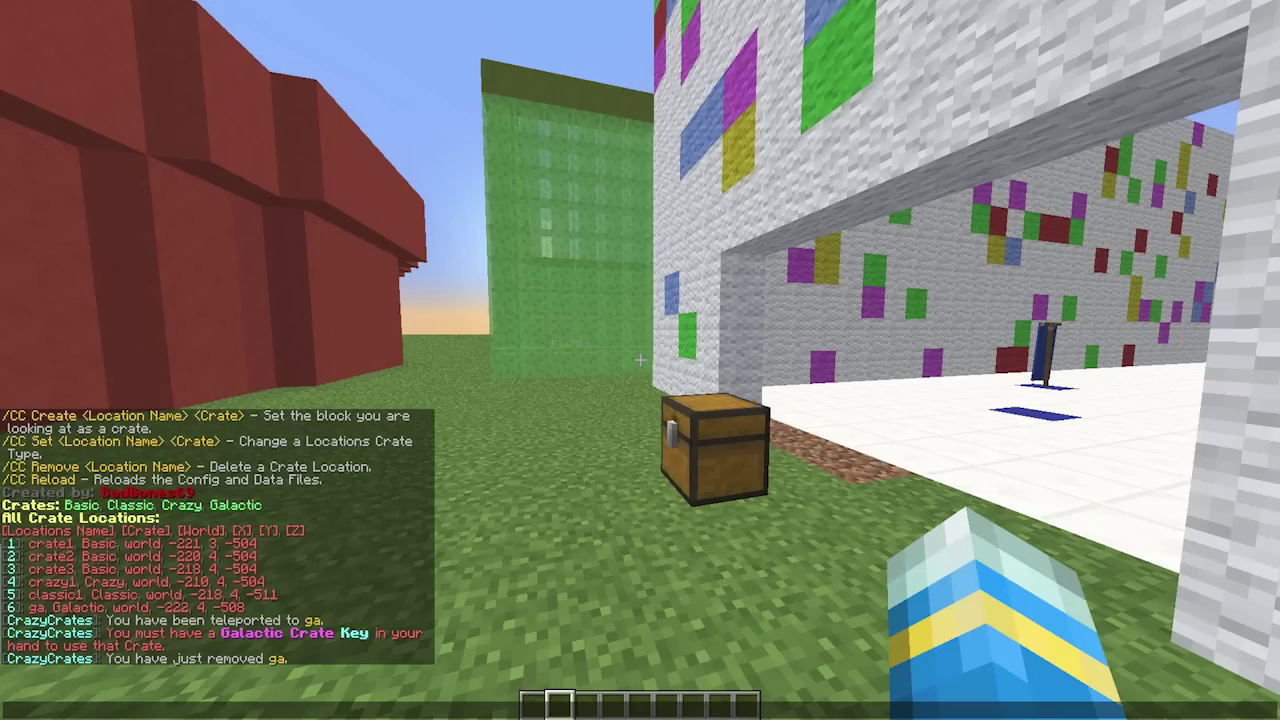
# Step: Give every online player 1 physical Basic key with the /cc giveall command
pyautogui.scroll(2, 217, 537)
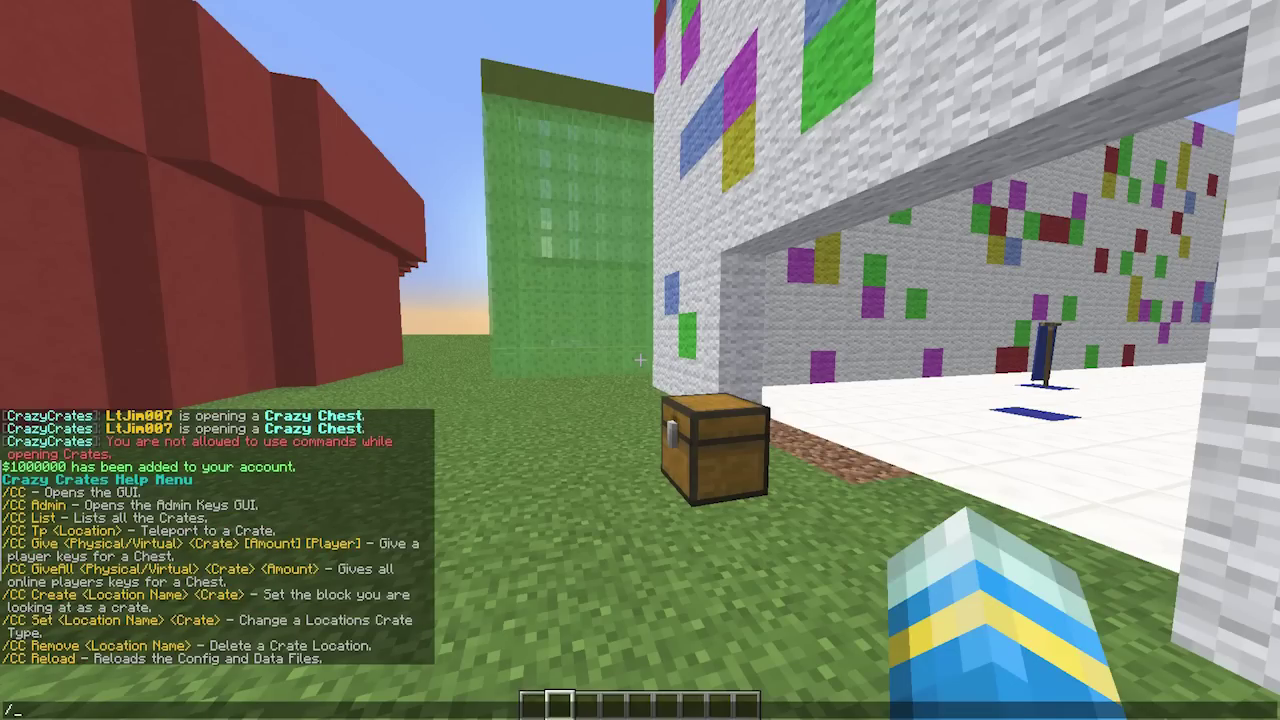
pyautogui.write('cc giveall physic')
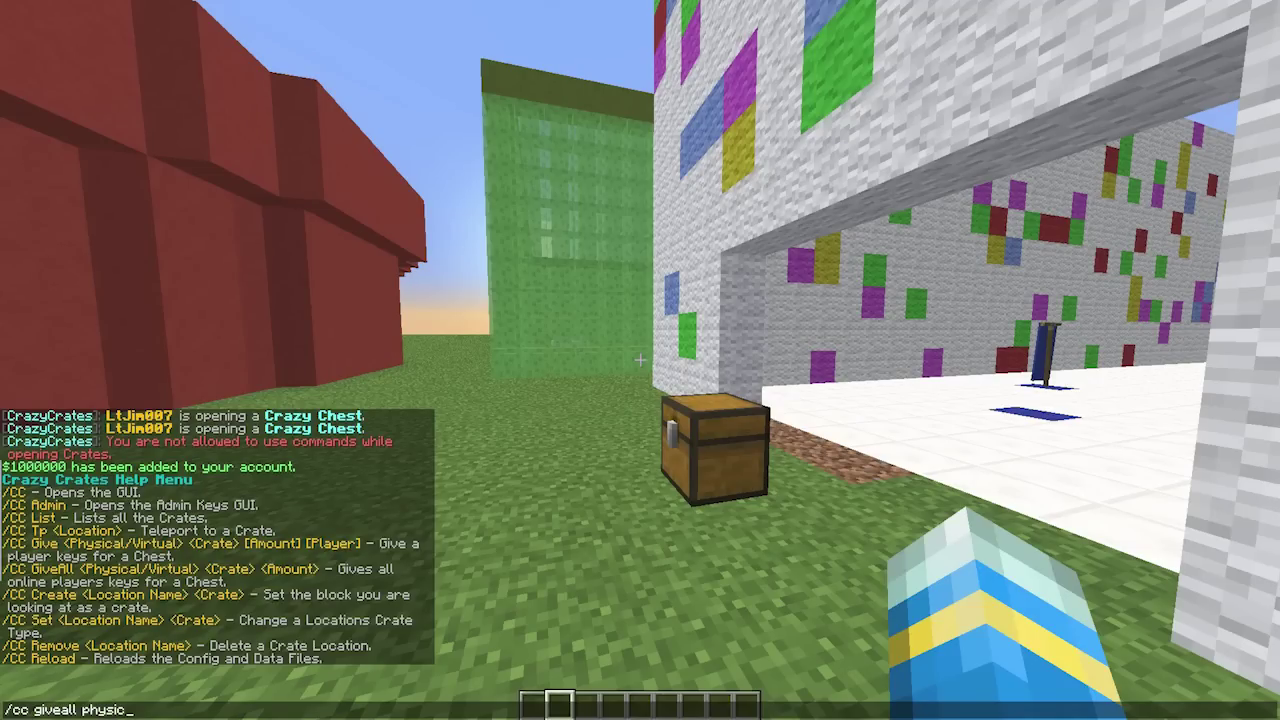
pyautogui.press('BackSpace')
pyautogui.write('ical')
pyautogui.write('basic 1')
pyautogui.press('Return')
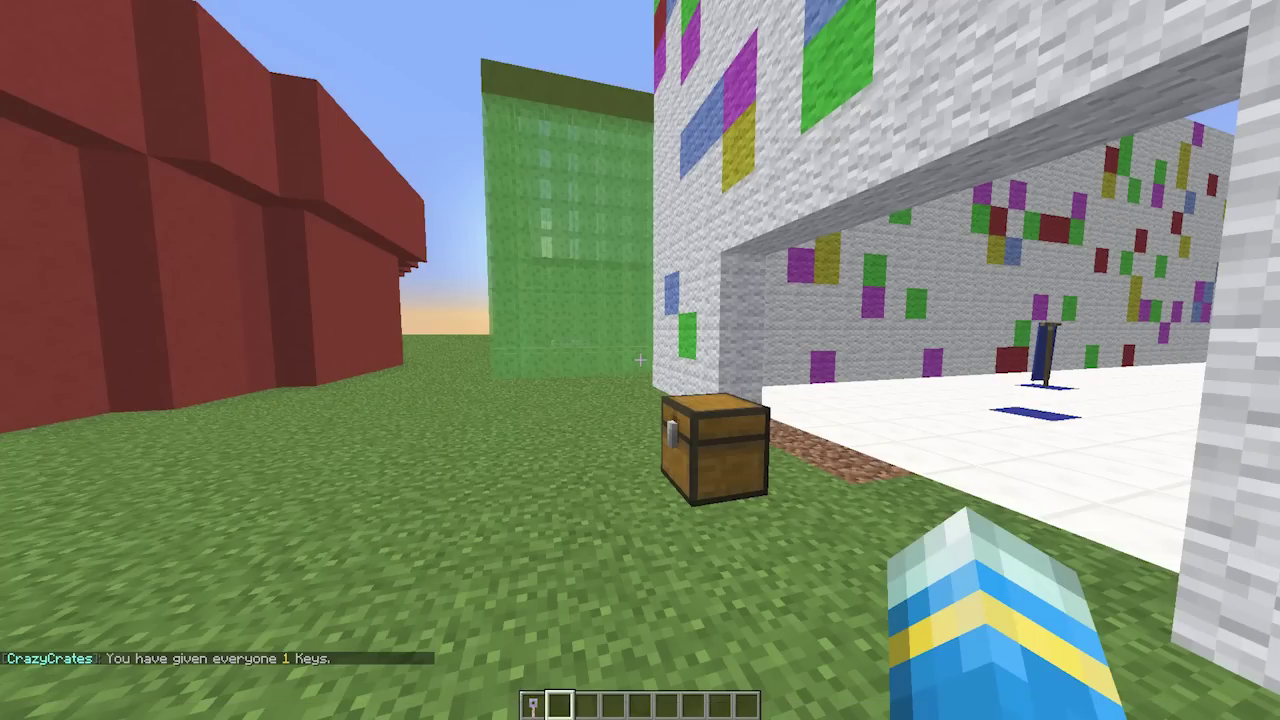
# Step: Select the received Basic key and walk along the white wool wall toward the chests by the green striped building
pyautogui.press('1')
pyautogui.press('w')
pyautogui.scroll(-1, 640, 360)
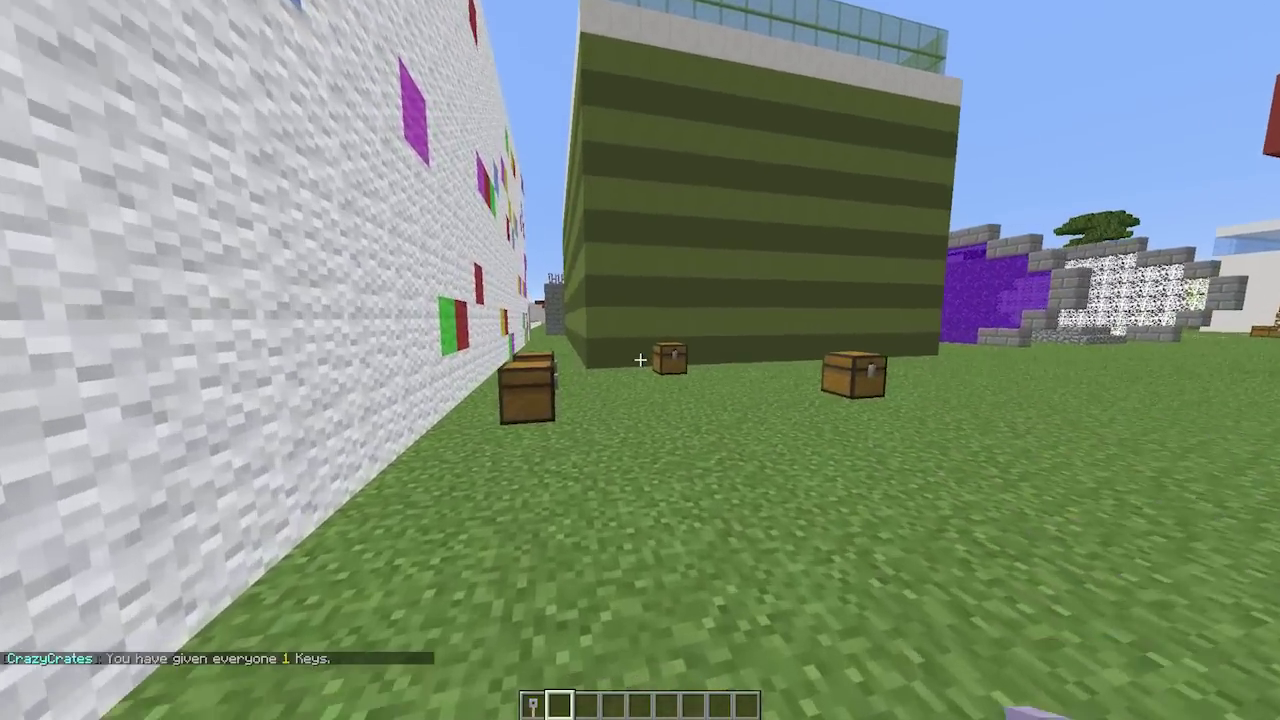
# Step: Replace the chest in front of the white wool wall with an Ender Chest and clear the spare stack from the hotbar
pyautogui.scroll(1, 640, 360)
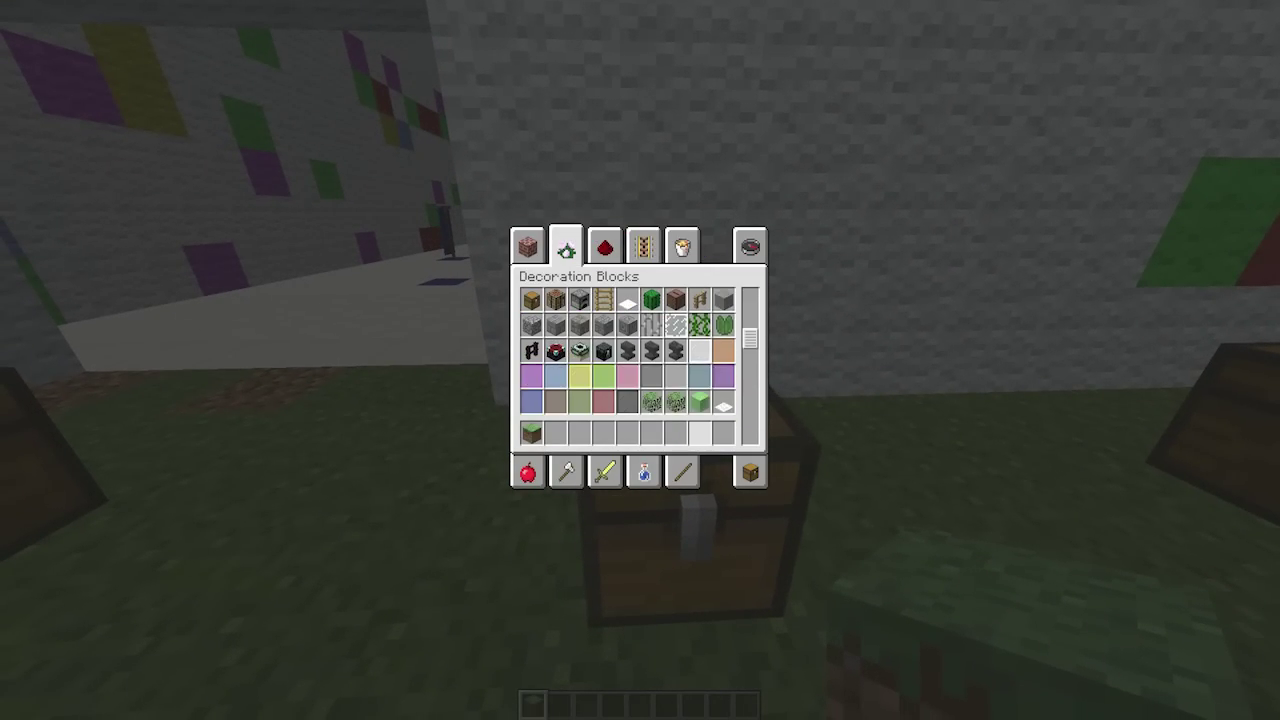
pyautogui.press('1')
pyautogui.press('e')
pyautogui.click(640, 360)
pyautogui.rightClick(640, 360)
pyautogui.press('e')
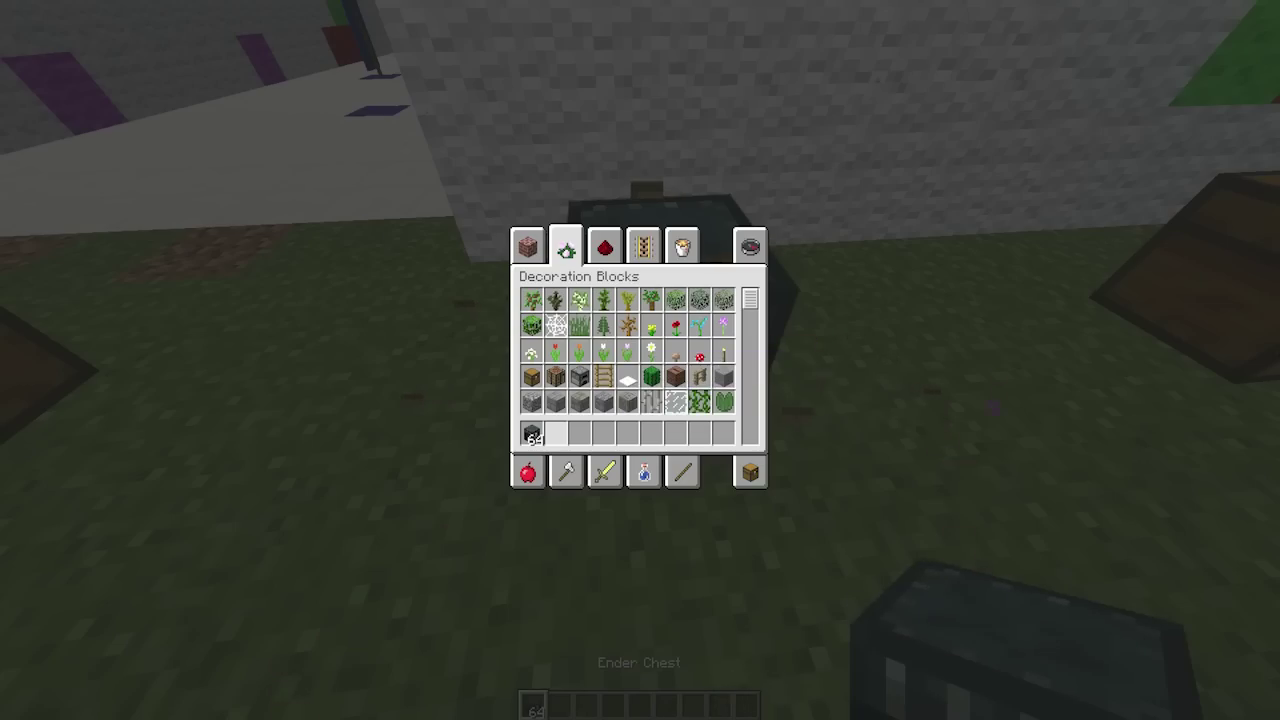
pyautogui.keyDown('shift'); pyautogui.click(536, 434); pyautogui.keyUp('shift')
pyautogui.press('e')
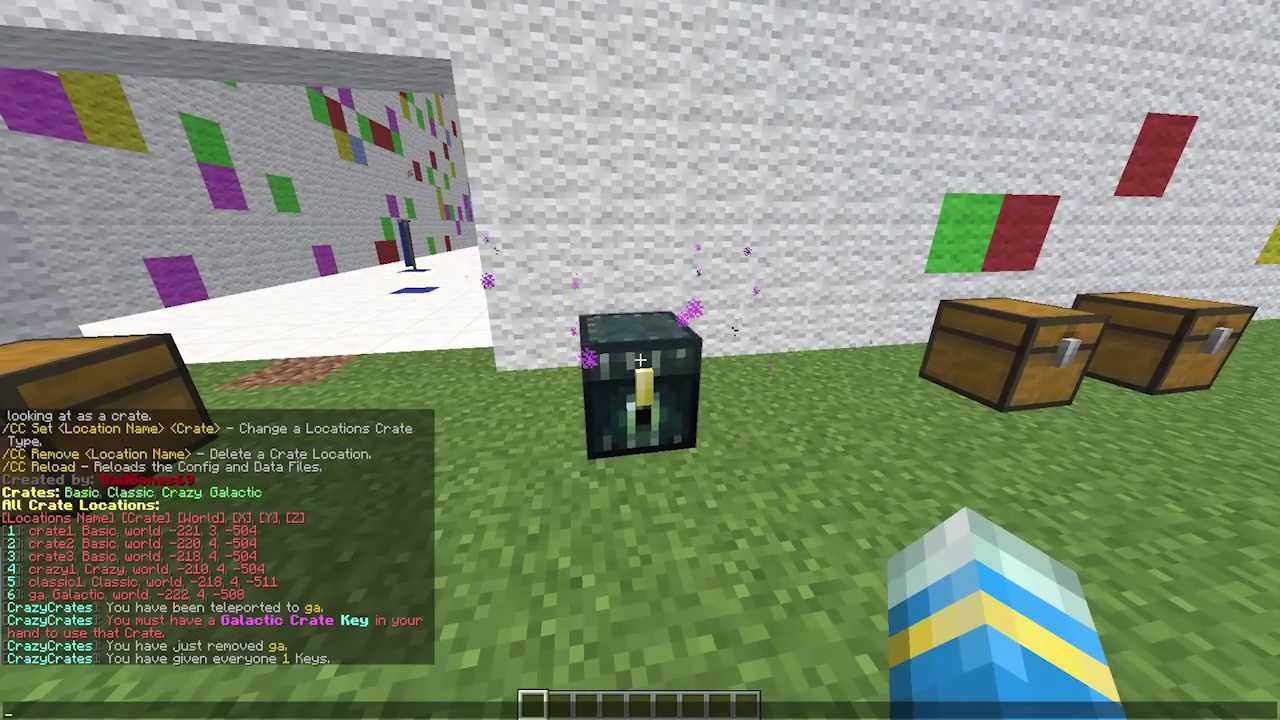
# Step: Create crate location e1 as a Galactic crate on the Ender Chest with /cc create, and preview its rewards
pyautogui.write('/cc')
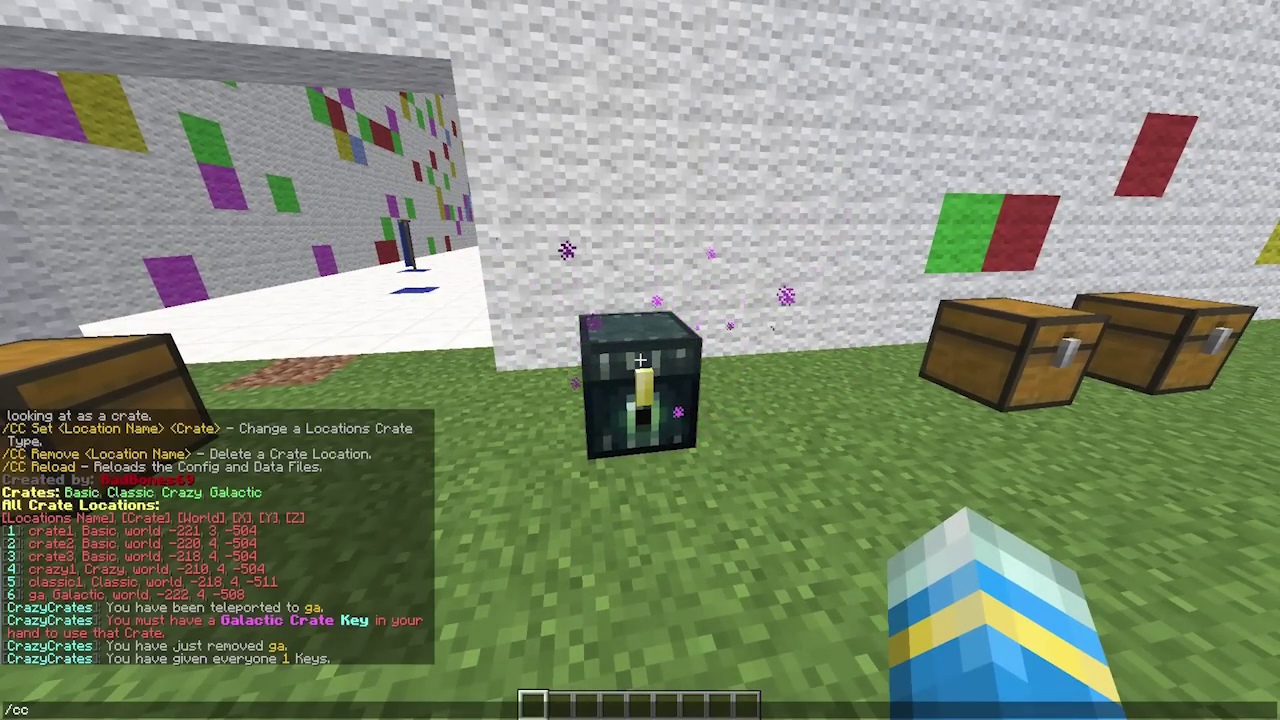
pyautogui.scroll(1, 217, 537)
pyautogui.write('creat')
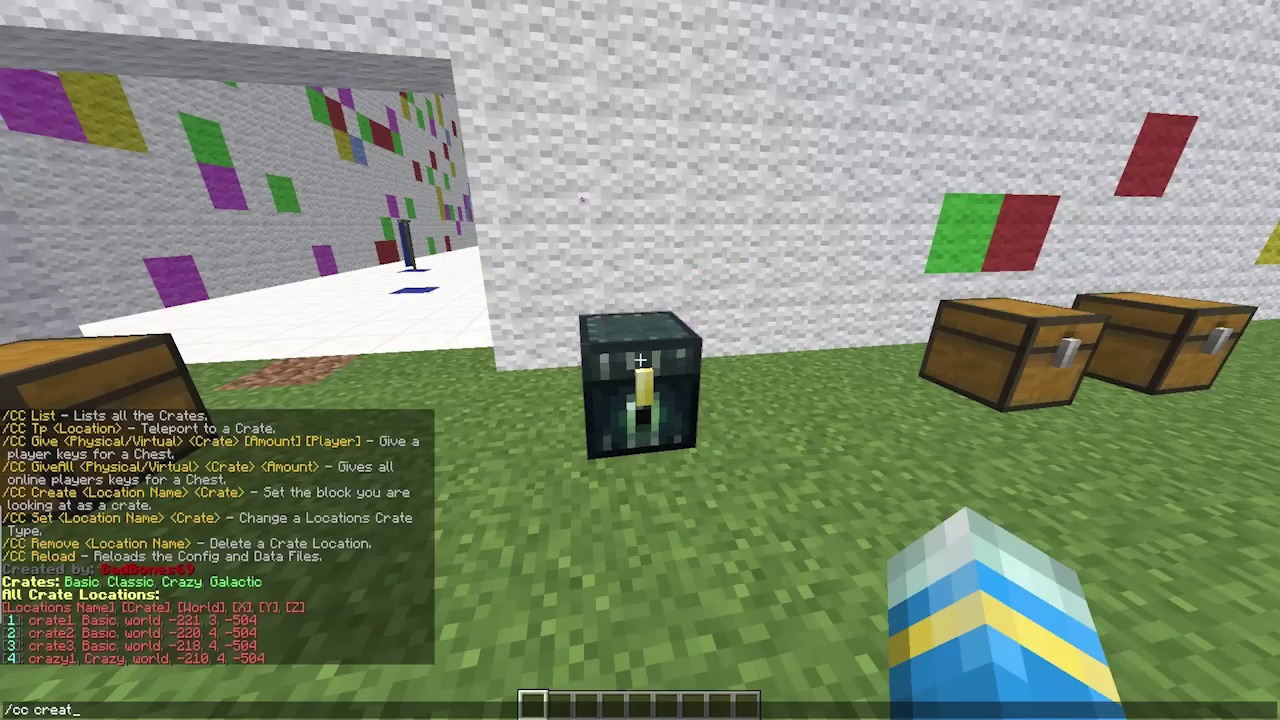
pyautogui.write('e e1')
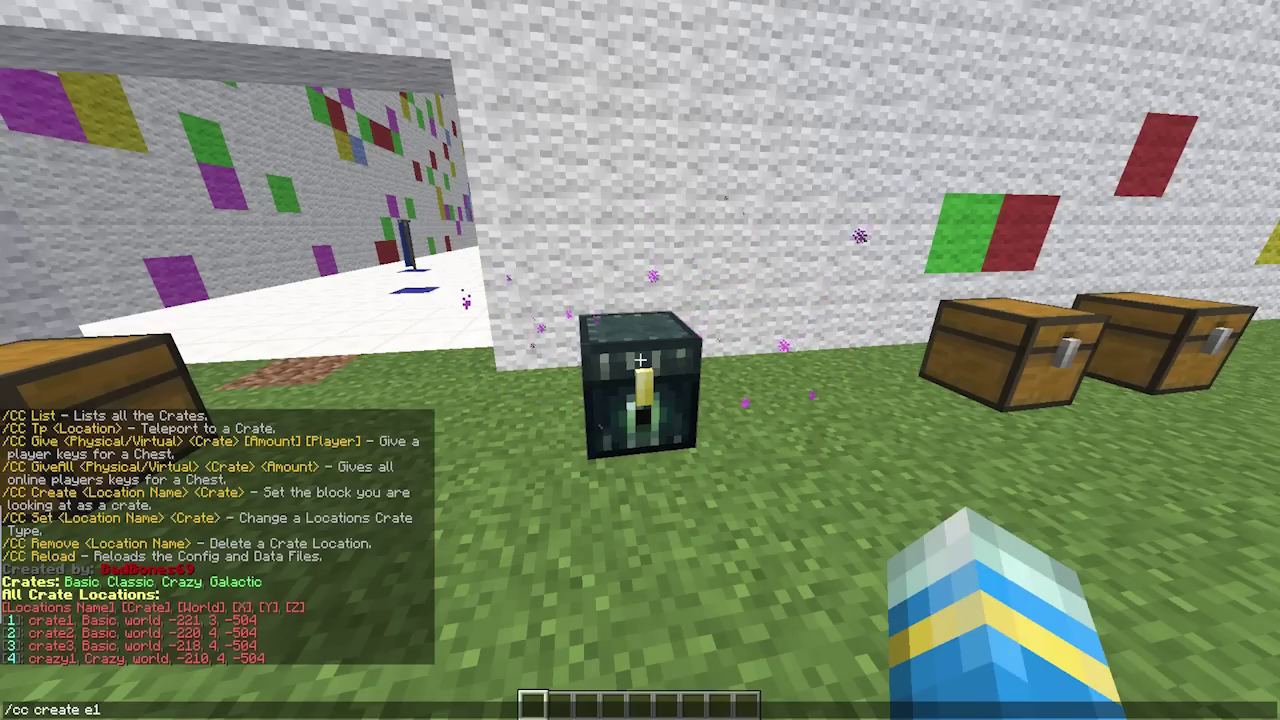
pyautogui.write(' gak')
pyautogui.press('BackSpace')
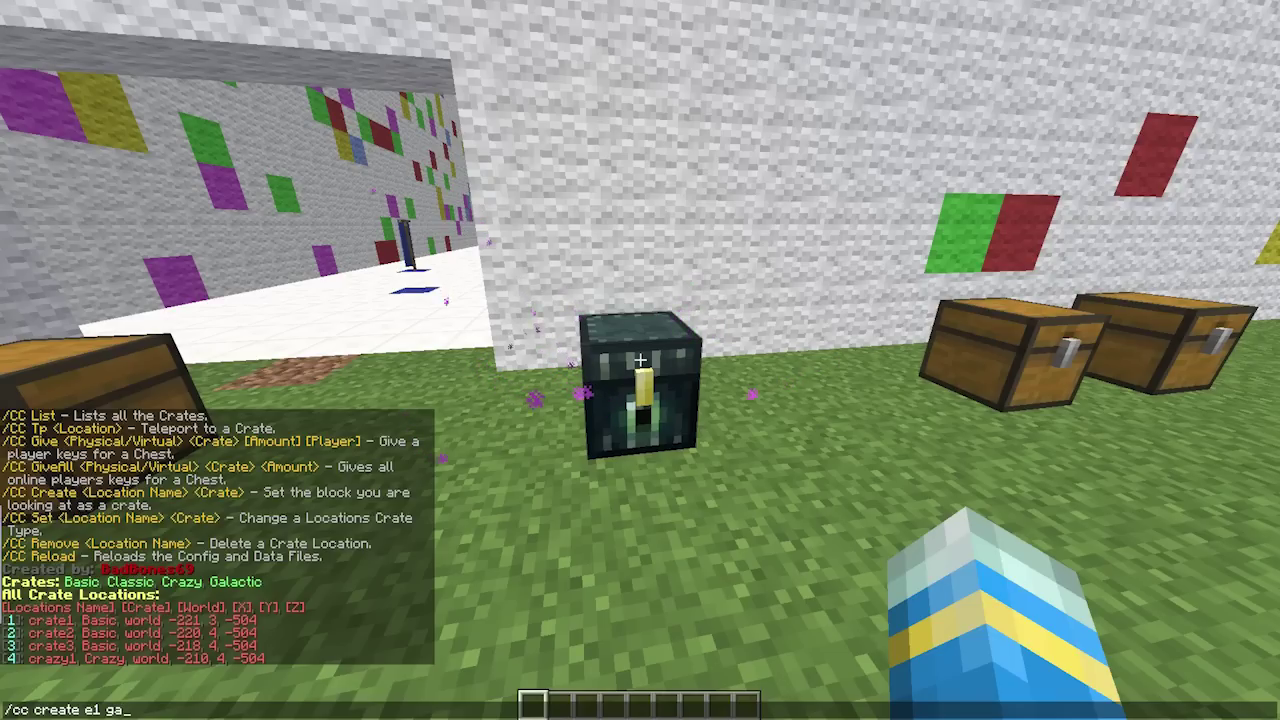
pyautogui.write('lacric')
pyautogui.press('BackSpace')
pyautogui.press('BackSpace')
pyautogui.press('BackSpace')
pyautogui.write('tic')
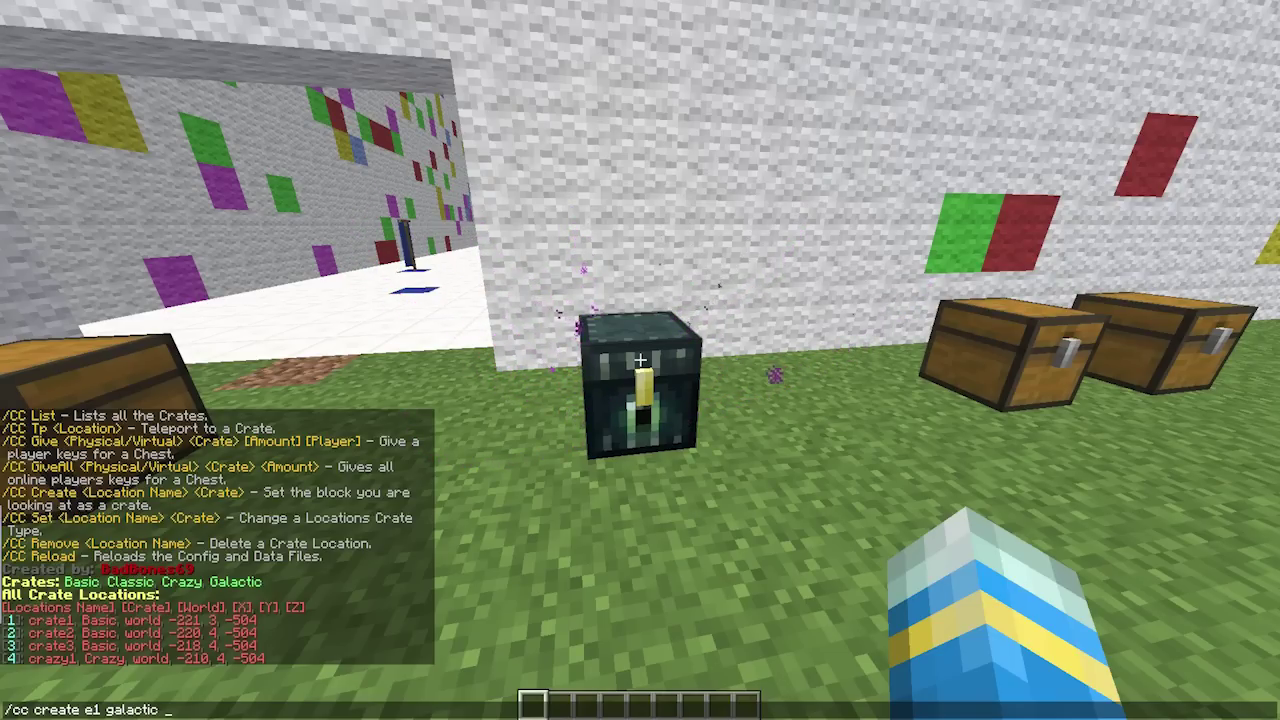
pyautogui.press('Return')
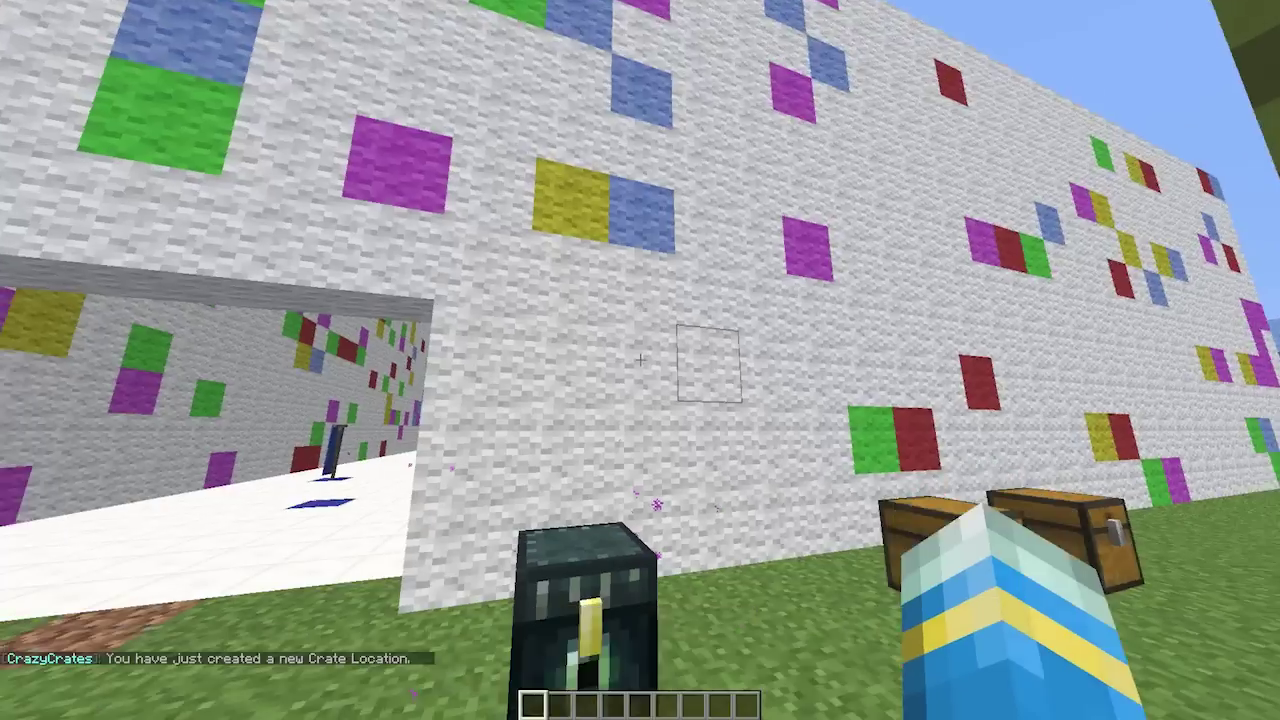
pyautogui.click(640, 360)
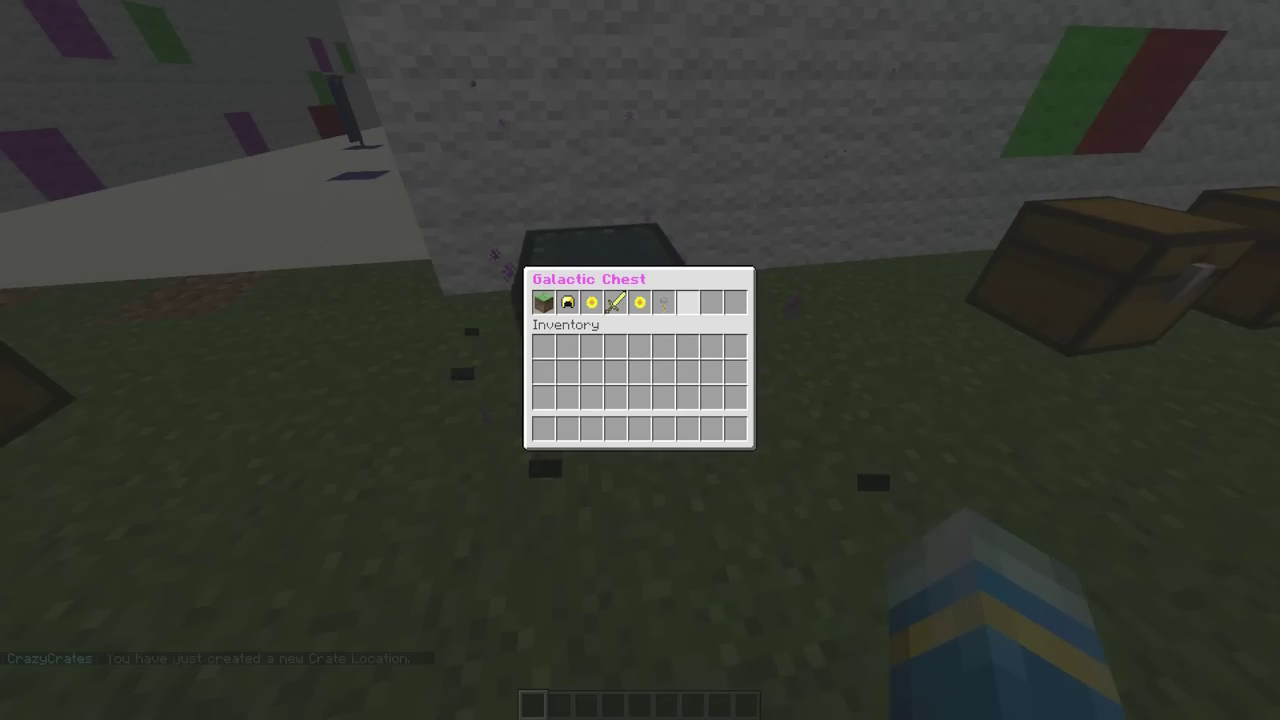
pyautogui.press('Escape')
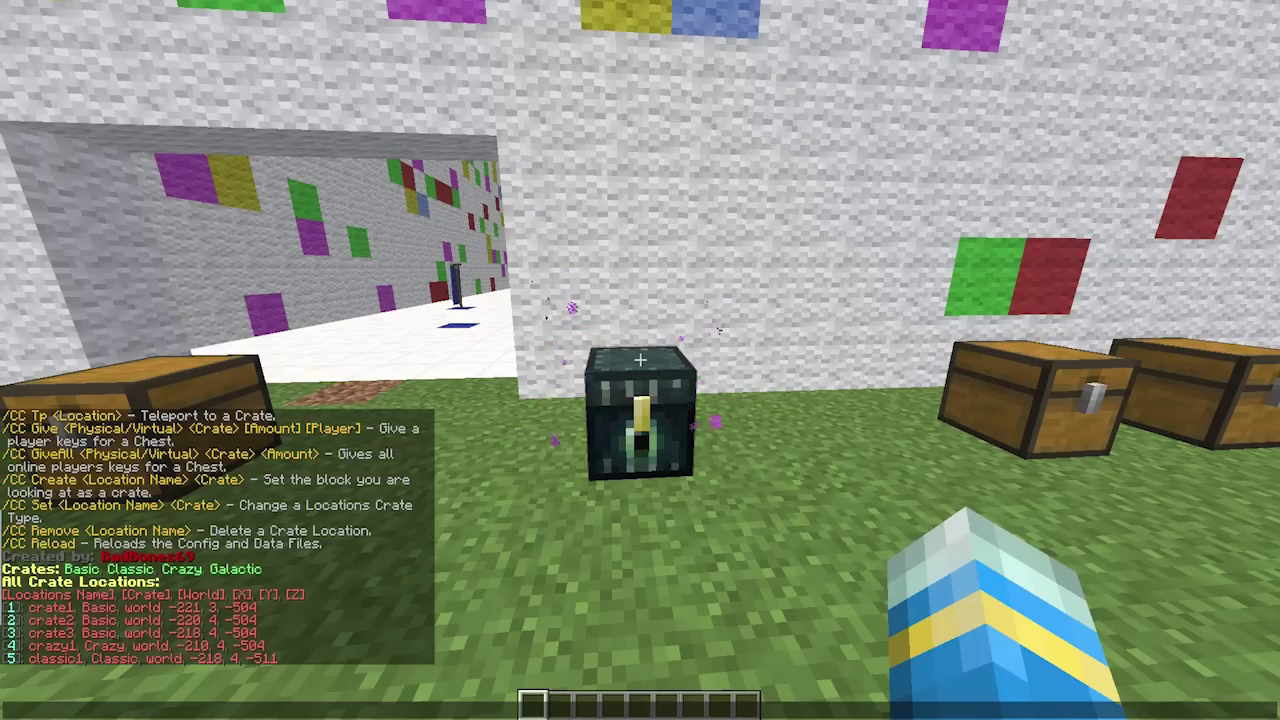
# Step: Change the crate type of location e1 to Classic with the /cc set command
pyautogui.write('o set ')
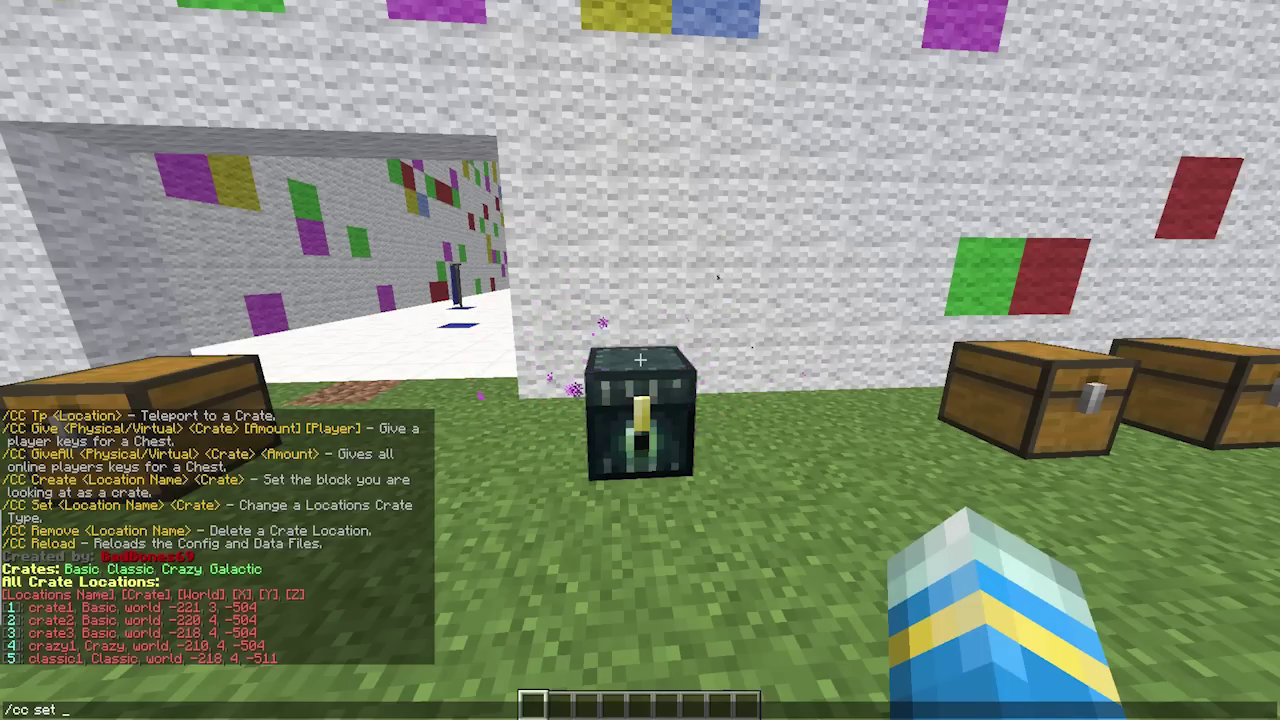
pyautogui.write('e1 classi')
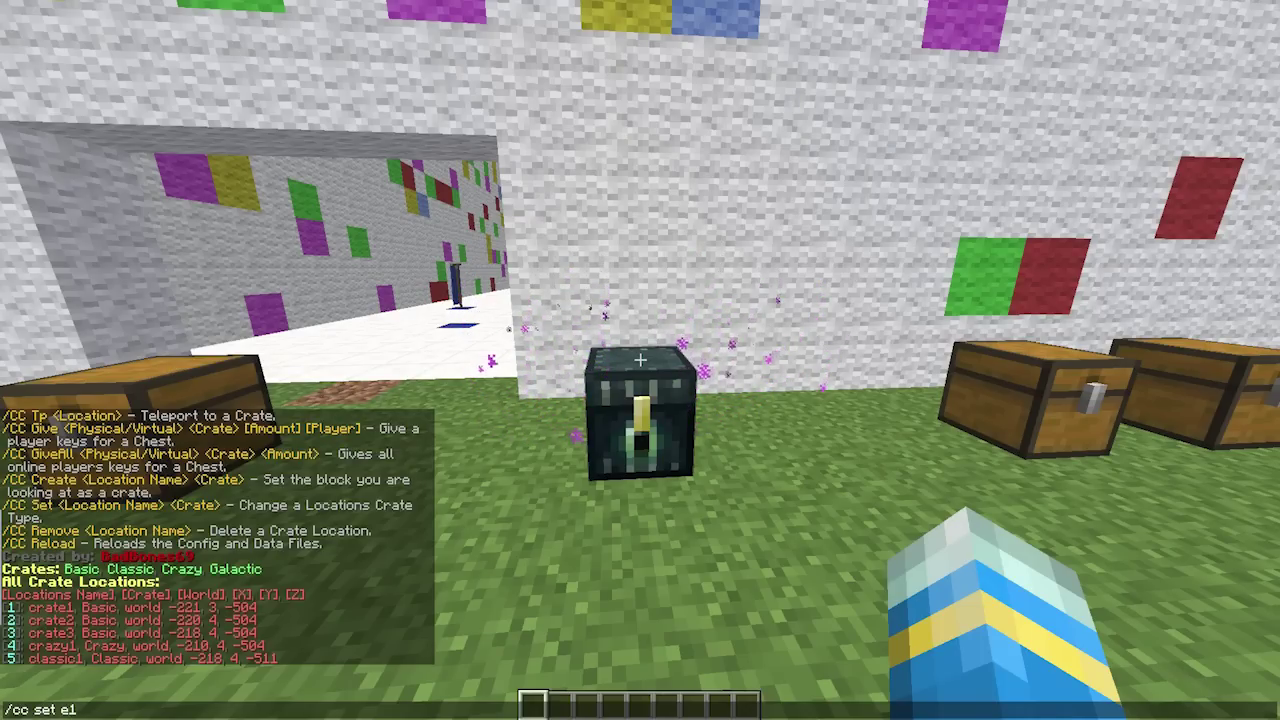
pyautogui.write('c')
pyautogui.press('Return')
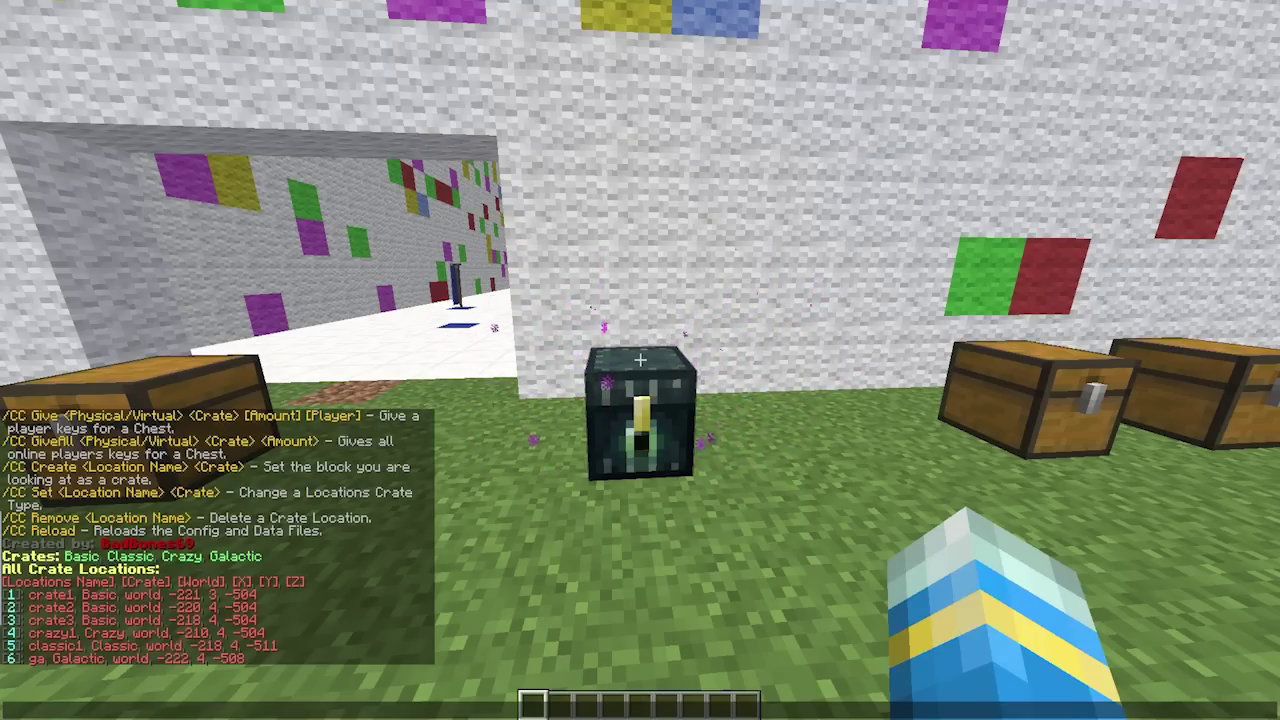
# Step: Review the plugin's command list in the chat and walk away from the Ender Chest along the white wool wall
pyautogui.scroll(7, 217, 537)
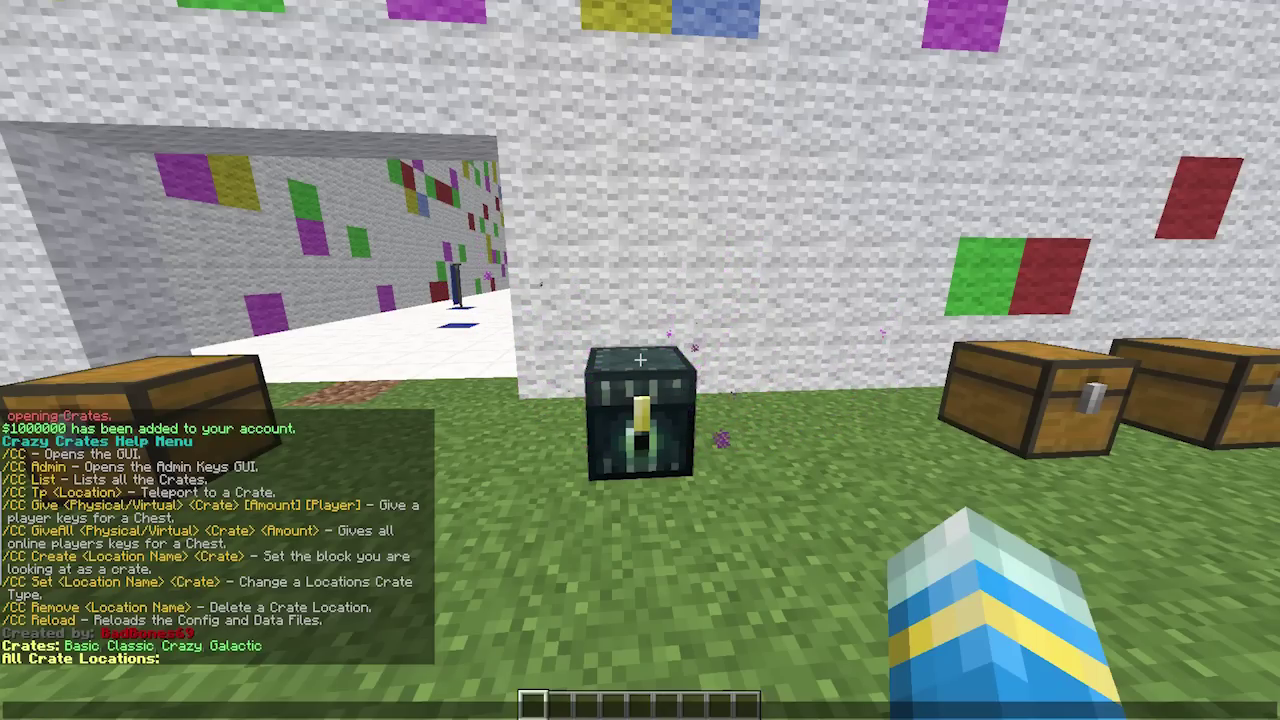
pyautogui.press('Escape')
pyautogui.press('w')
pyautogui.press('w')
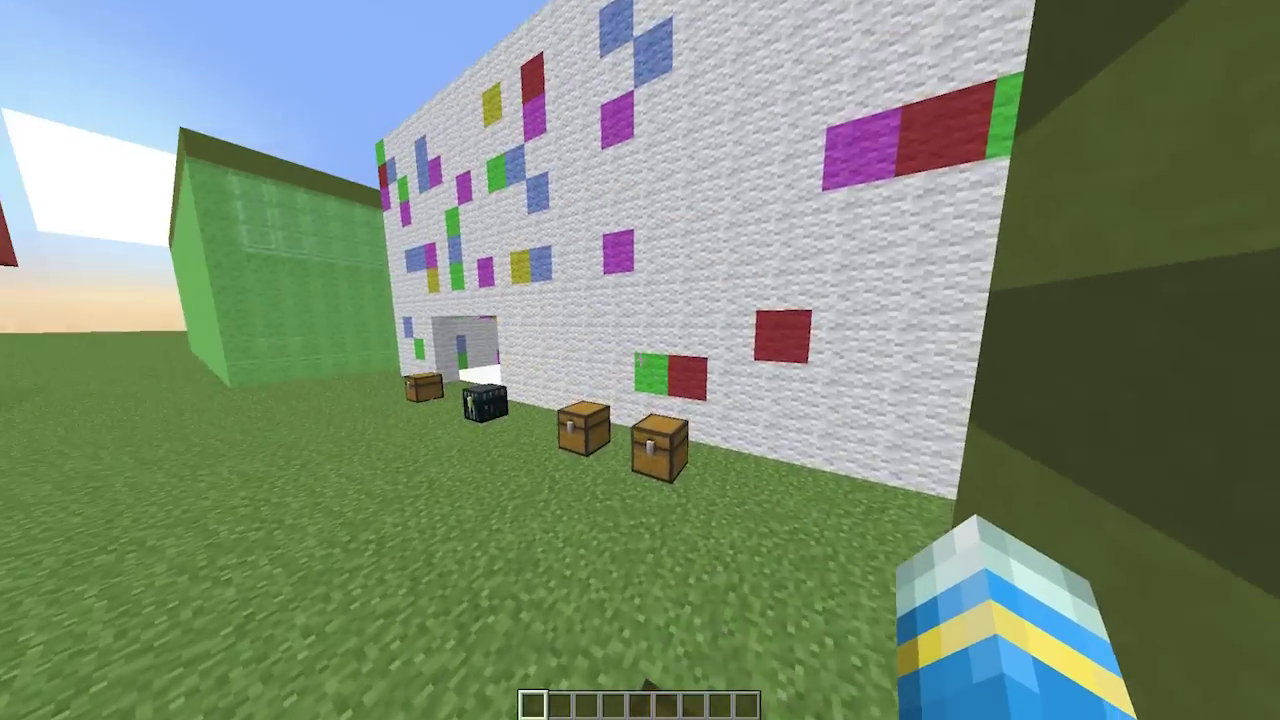
pyautogui.press('w')
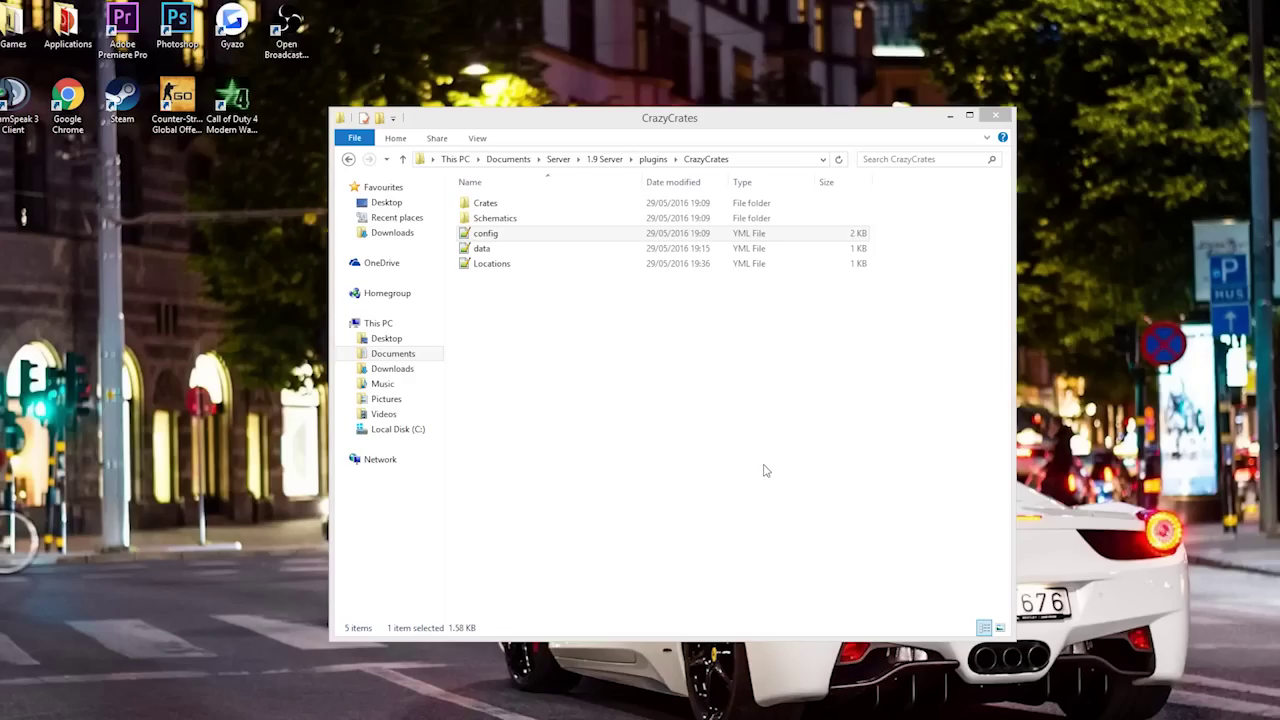
# Step: Switch to the CrazyCrates plugin folder in File Explorer and open the Locations file to examine the stored crate locations
pyautogui.click(875, 488)
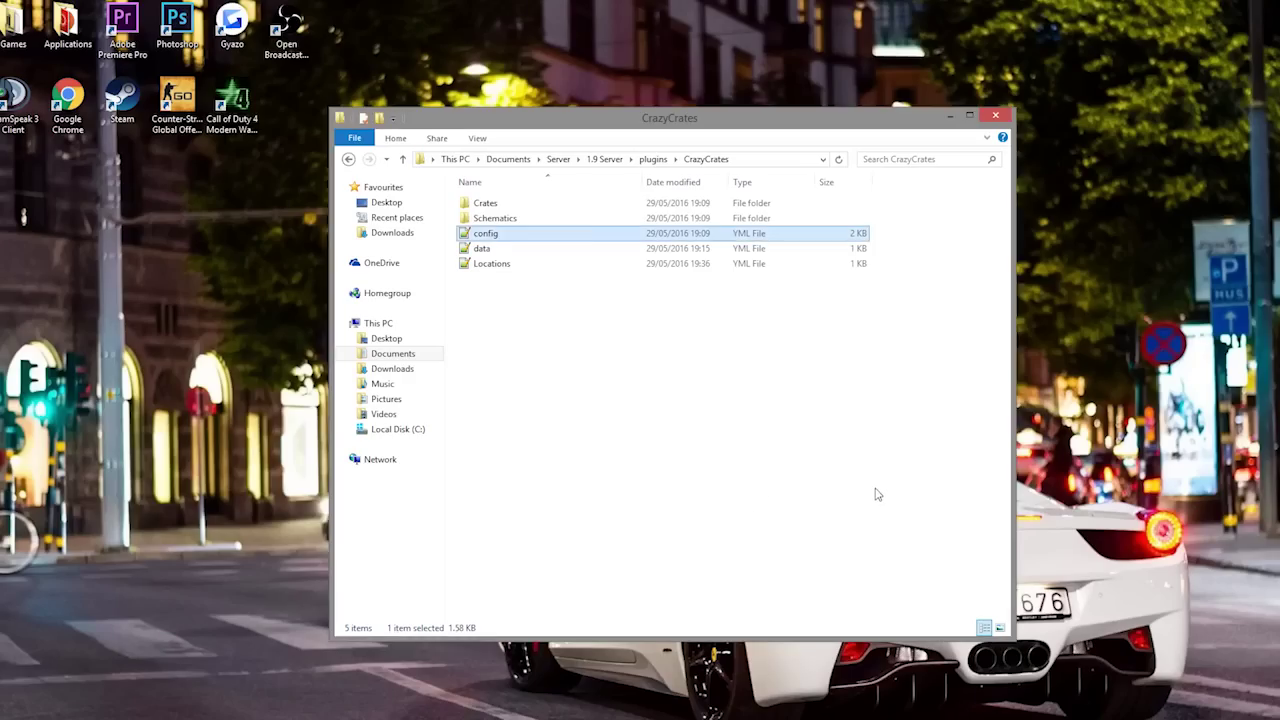
pyautogui.moveTo(877, 494); pyautogui.dragTo(489, 198)
pyautogui.click(702, 420)
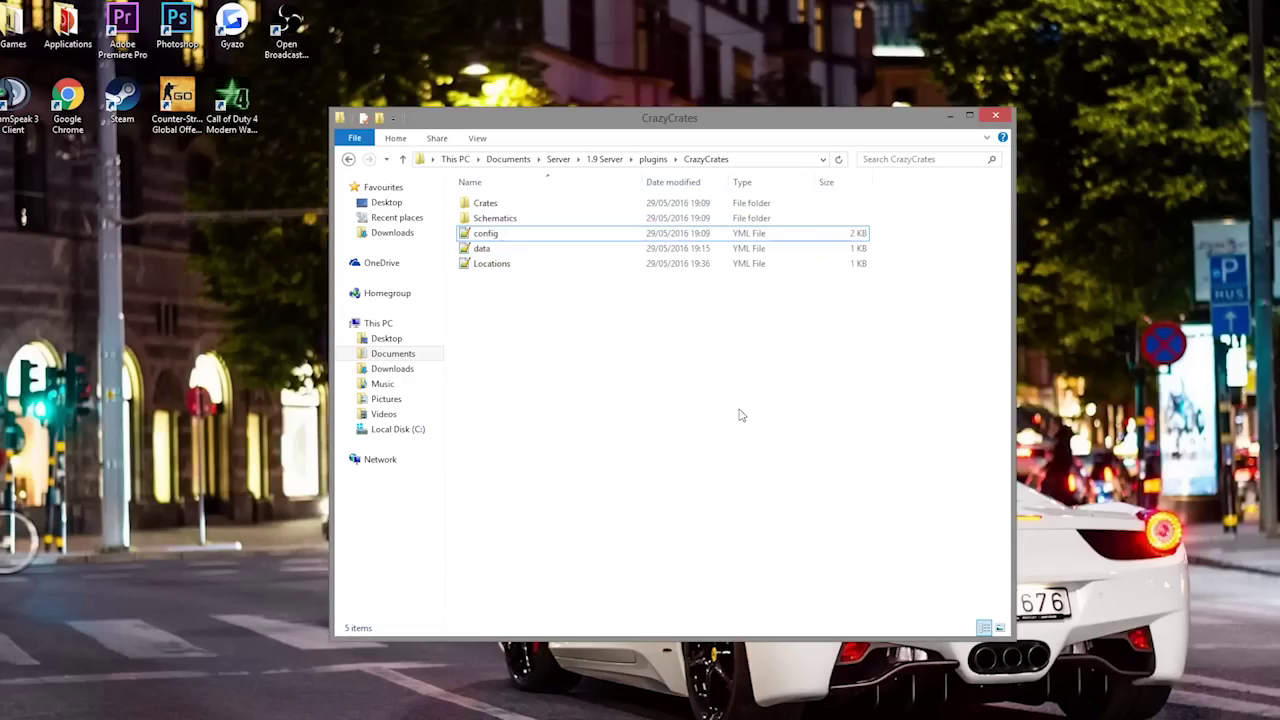
pyautogui.moveTo(590, 360); pyautogui.dragTo(487, 246)
pyautogui.click(545, 374)
pyautogui.moveTo(518, 296); pyautogui.dragTo(476, 255)
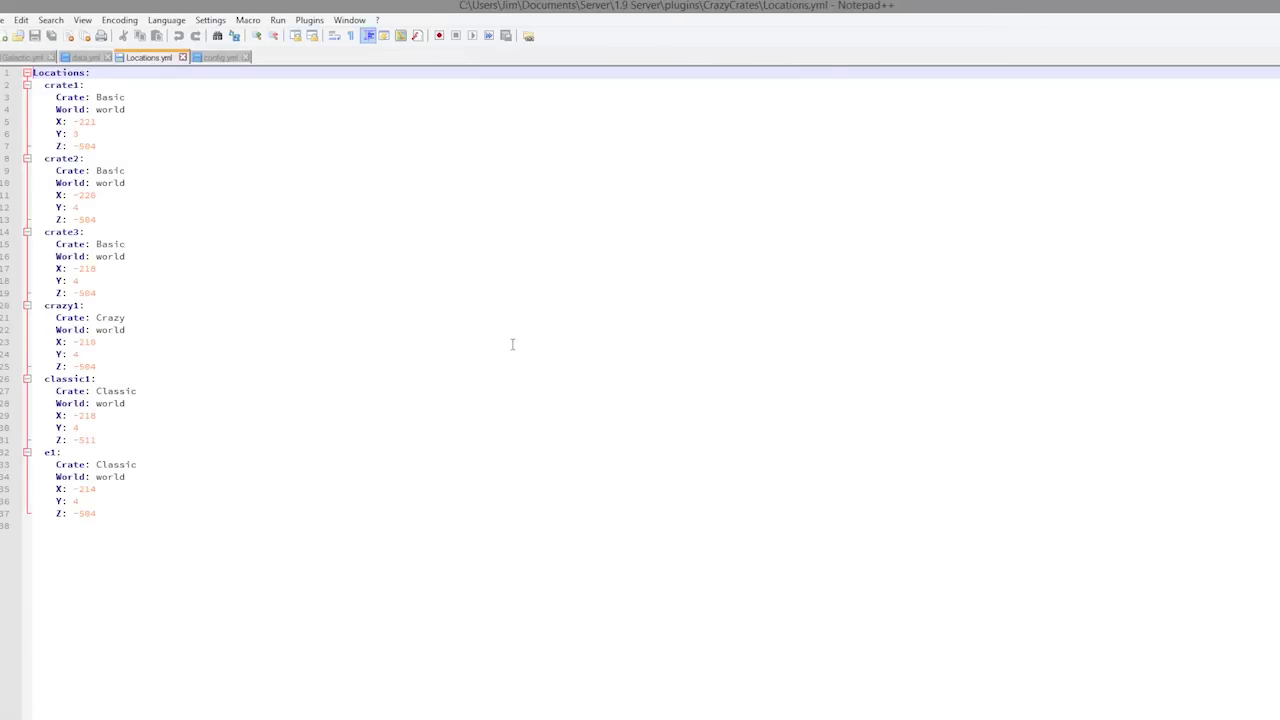
pyautogui.moveTo(512, 343); pyautogui.dragTo(30, 70)
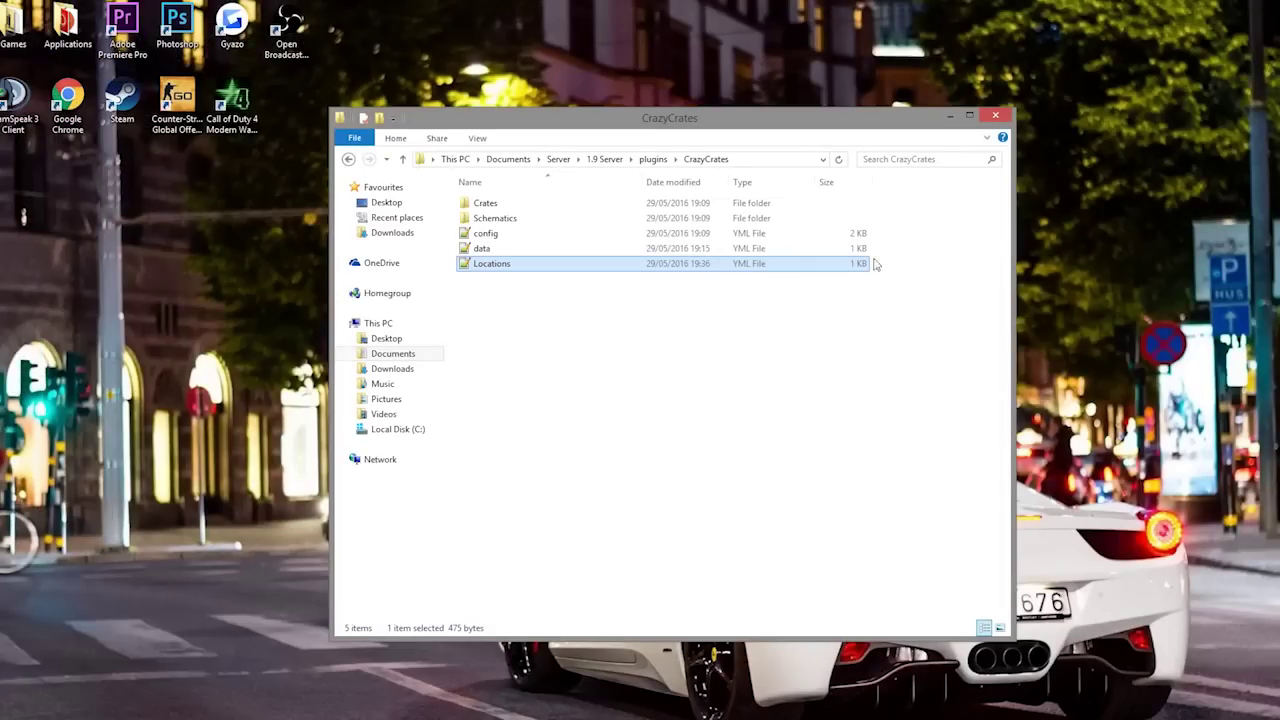
# Step: Open the data file from the CrazyCrates folder and examine the player's key entries for each crate
pyautogui.doubleClick(482, 248)
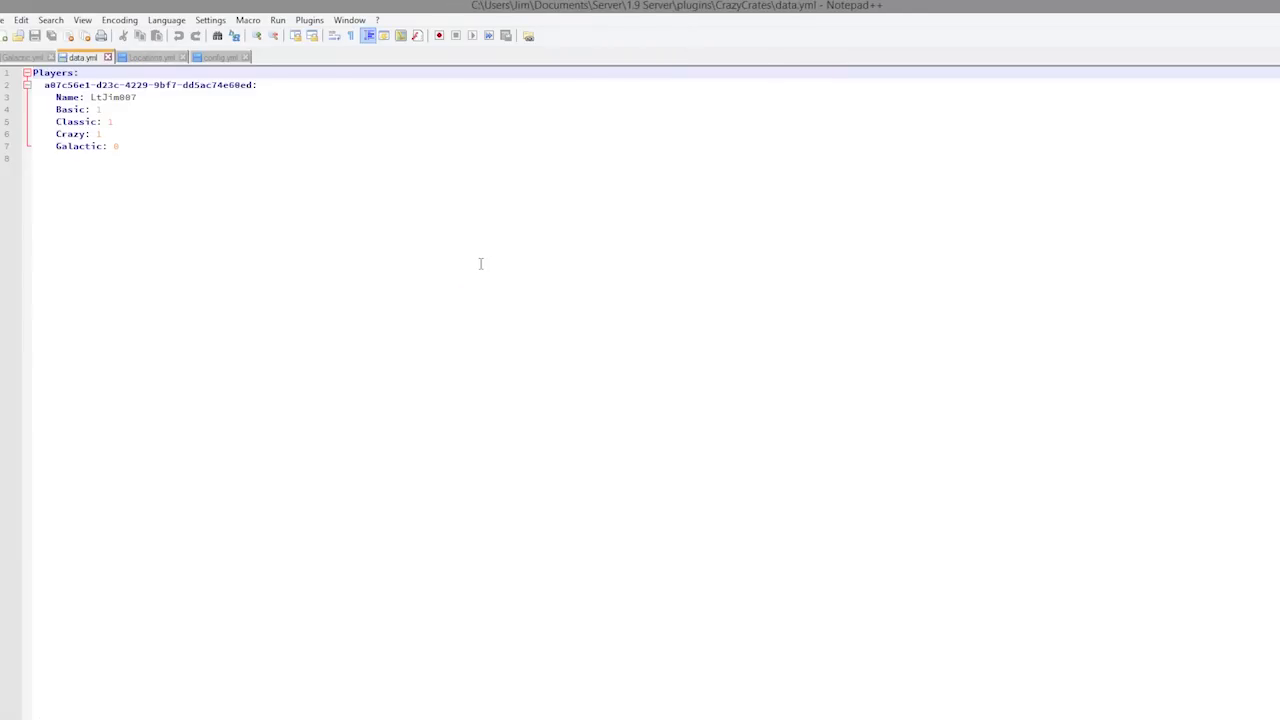
pyautogui.moveTo(480, 263); pyautogui.dragTo(30, 72)
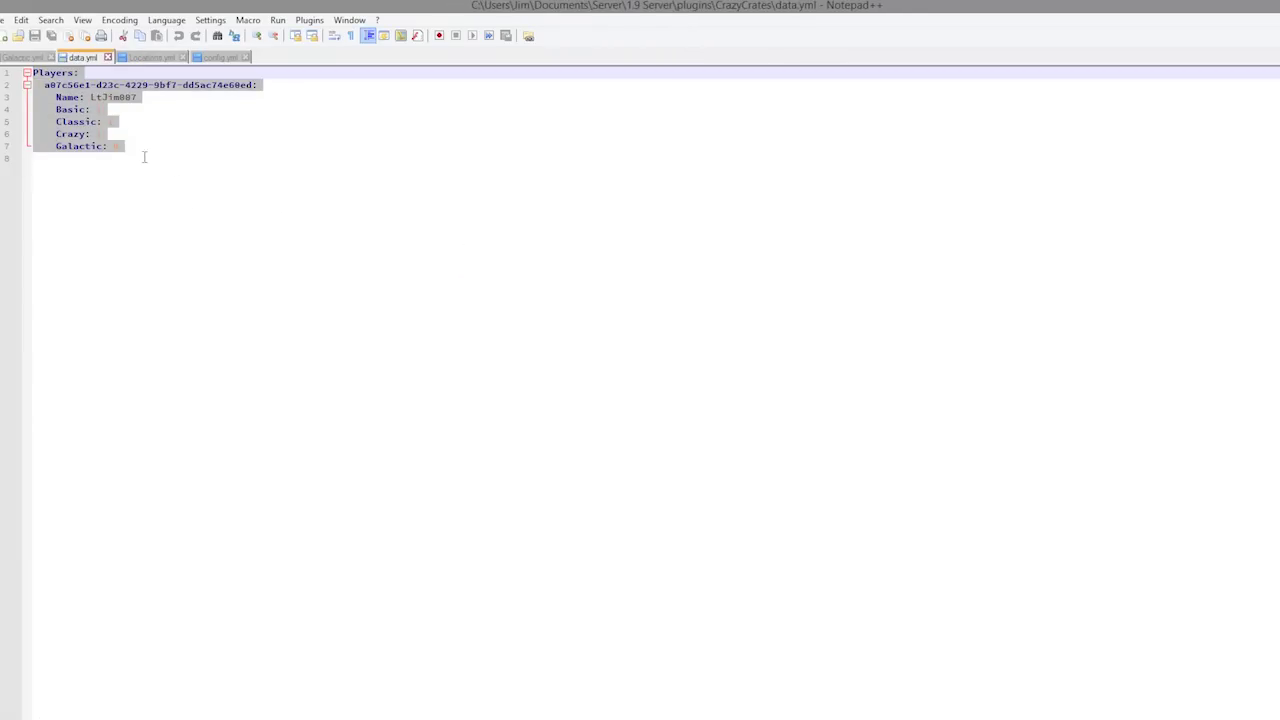
pyautogui.moveTo(168, 151); pyautogui.dragTo(151, 134)
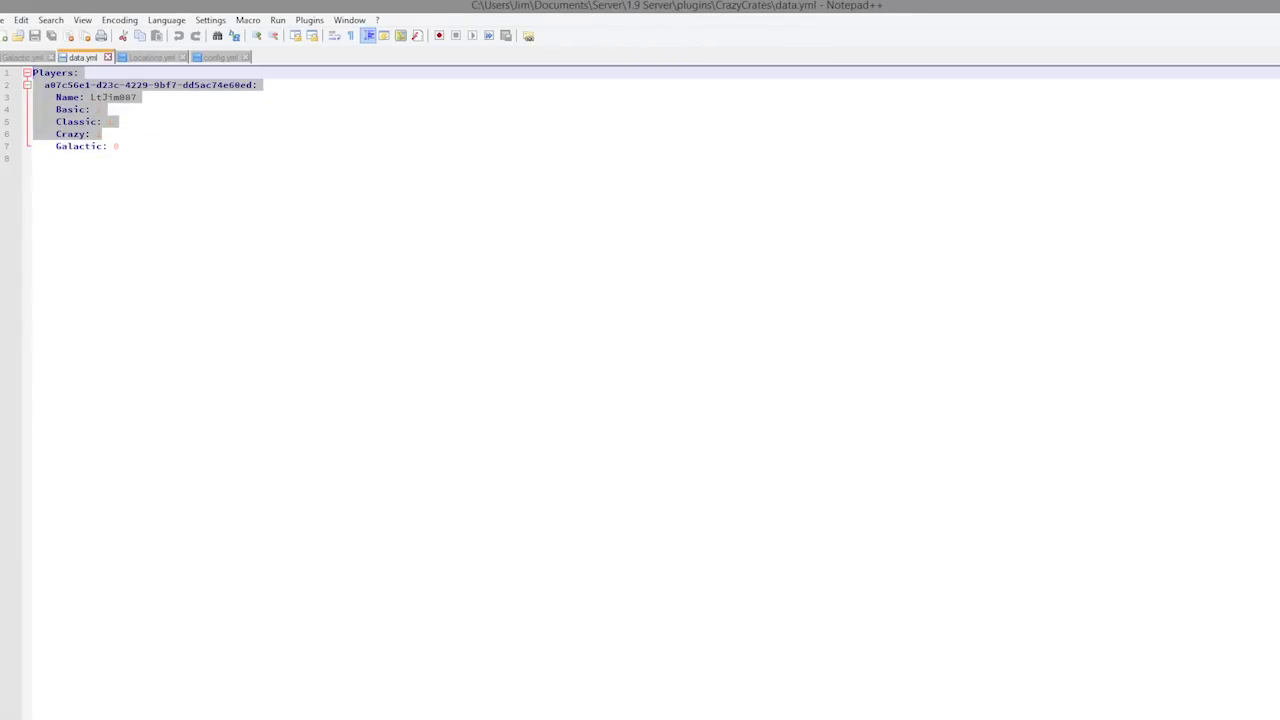
pyautogui.moveTo(260, 149); pyautogui.dragTo(4, 105)
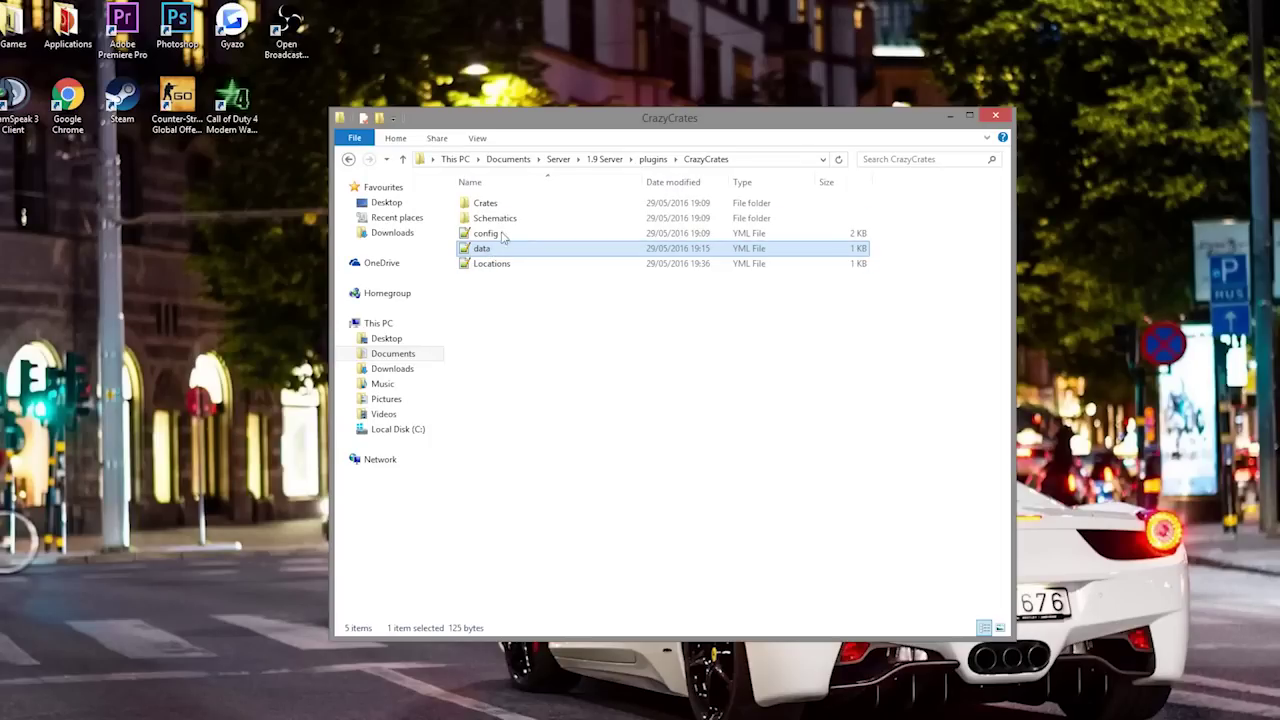
# Step: Open the config file and examine the Prefix, InventoryName, InventorySize and message settings
pyautogui.doubleClick(490, 233)
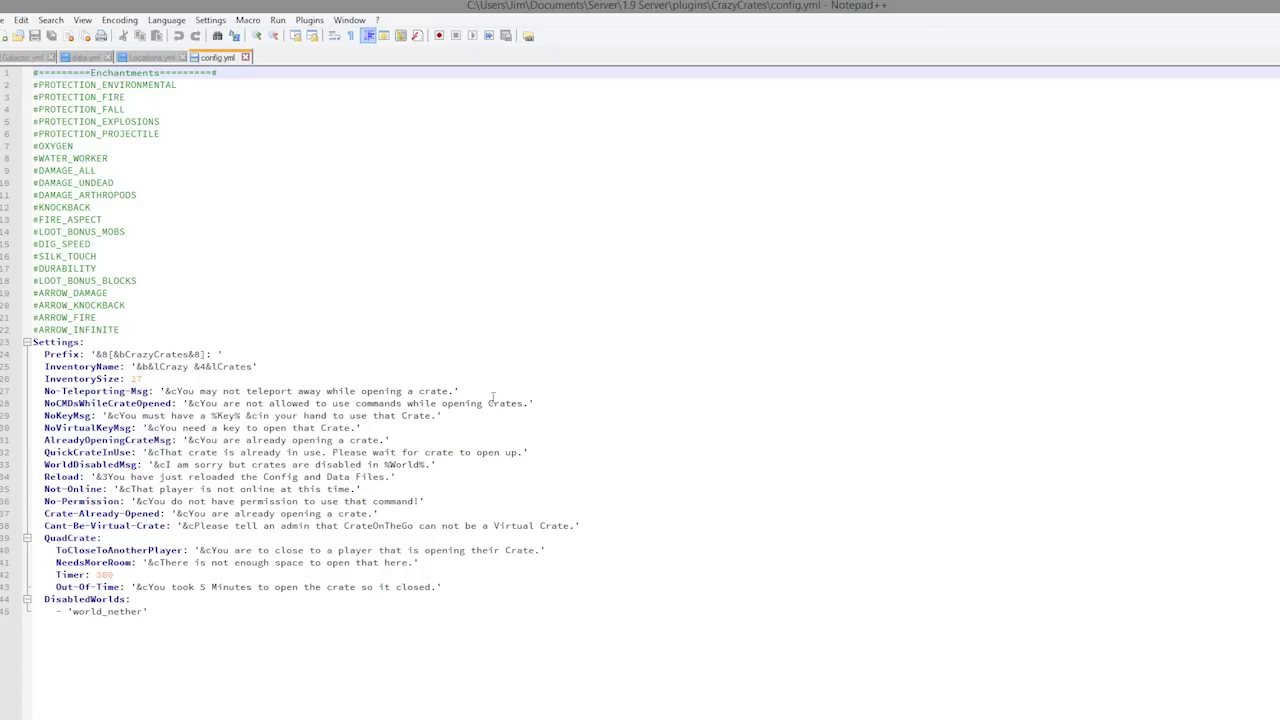
pyautogui.moveTo(38, 366); pyautogui.dragTo(306, 348)
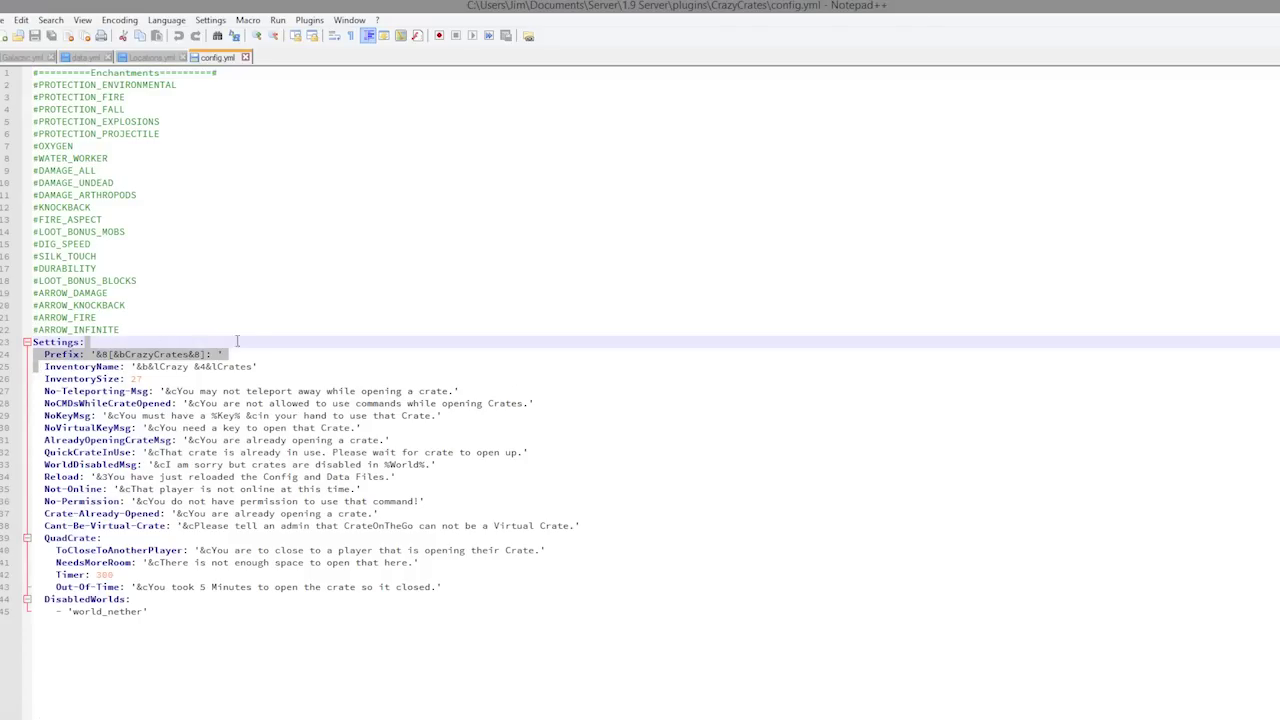
pyautogui.click(200, 368)
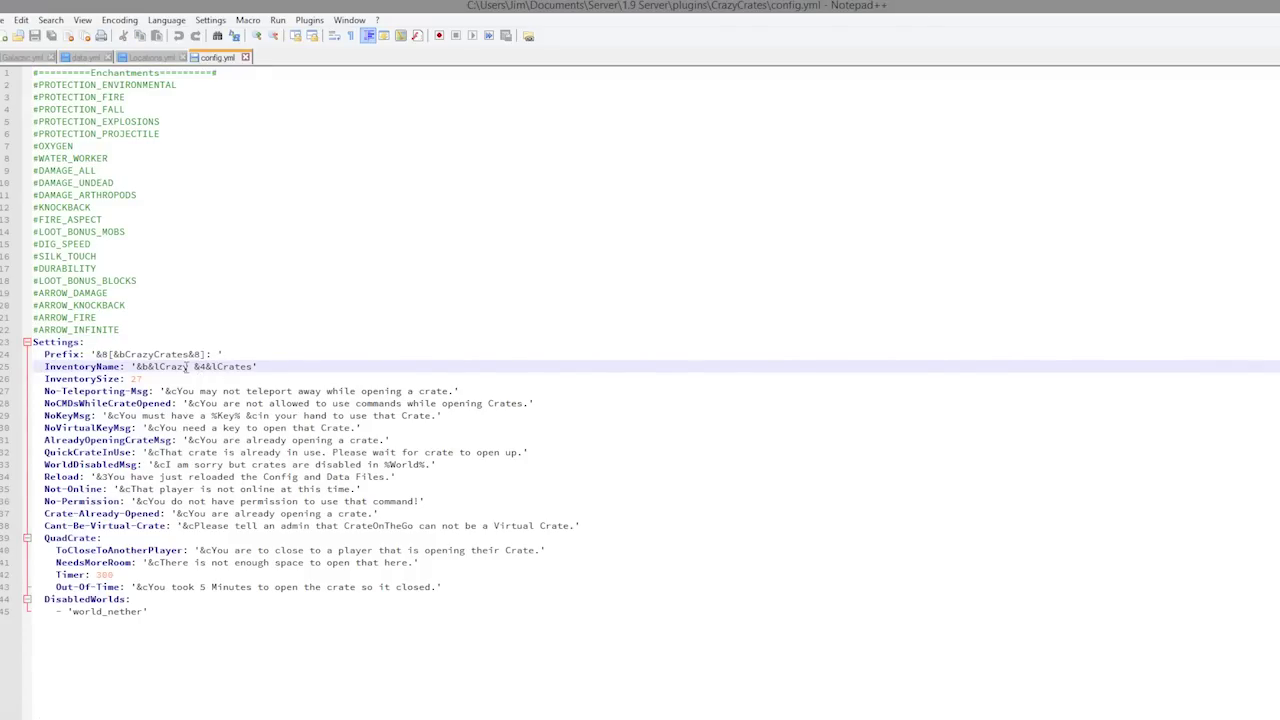
pyautogui.moveTo(142, 381); pyautogui.dragTo(126, 381)
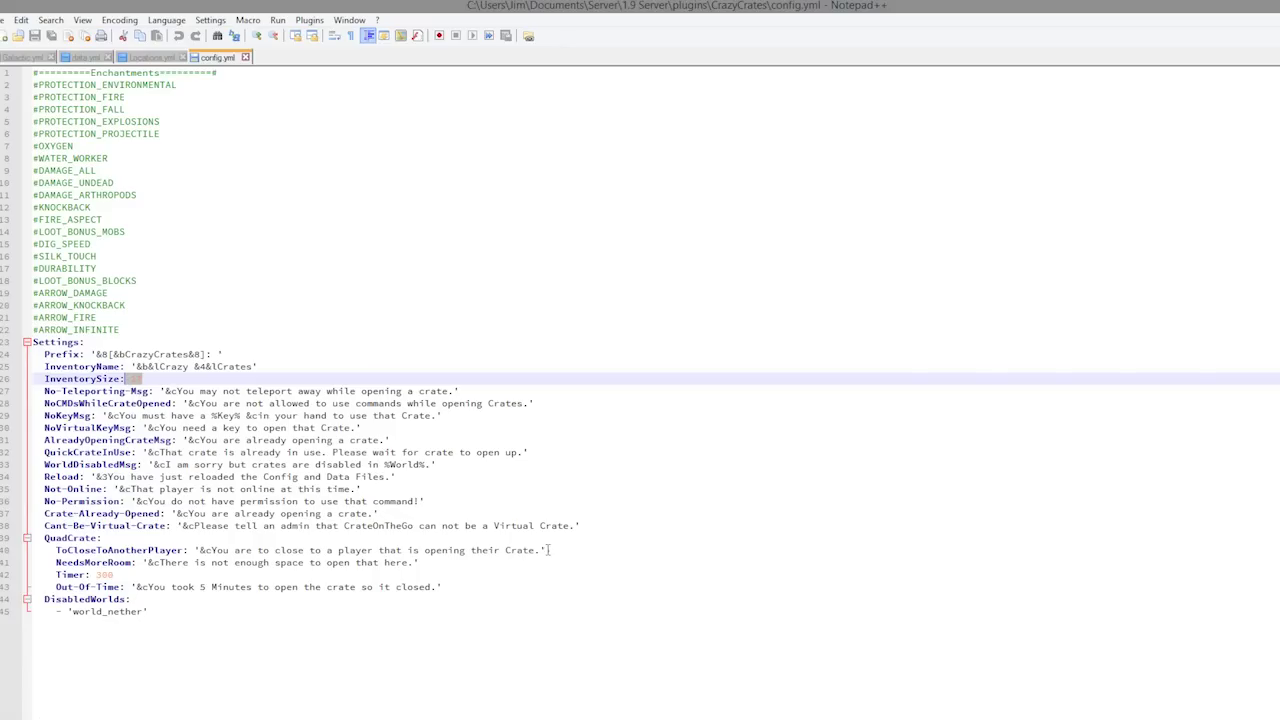
pyautogui.moveTo(593, 600); pyautogui.dragTo(5, 393)
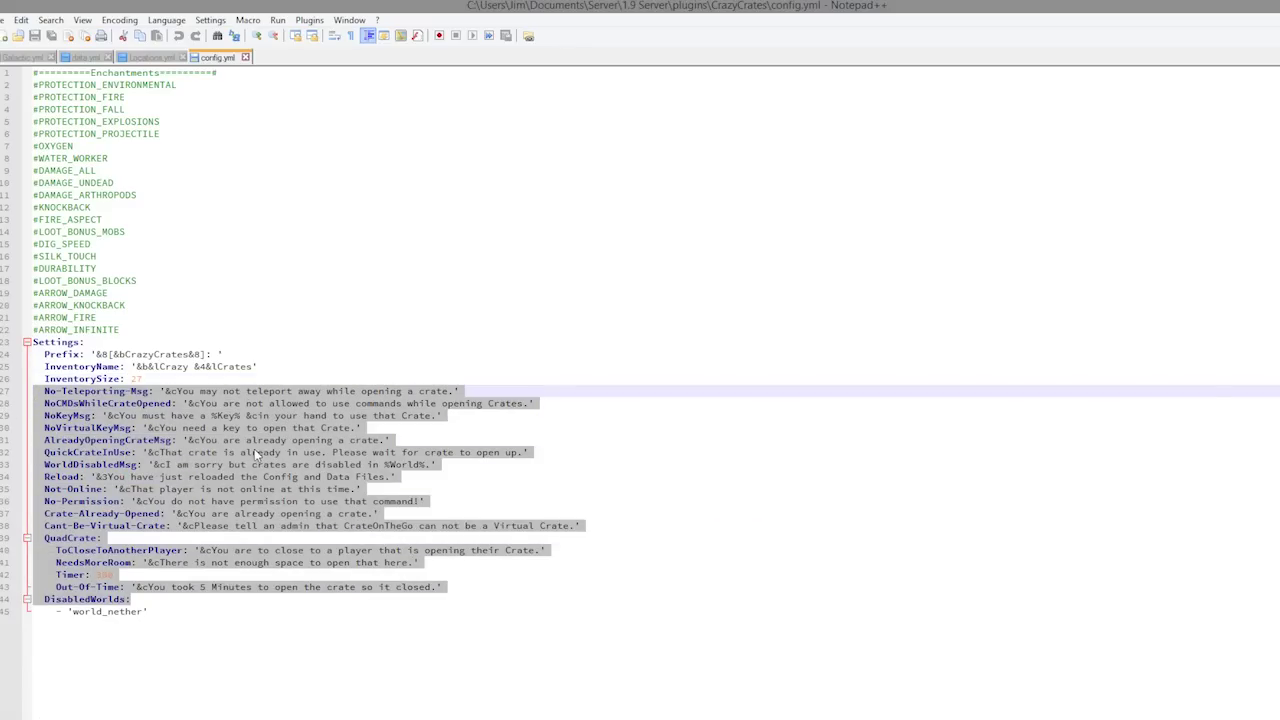
pyautogui.click(230, 500)
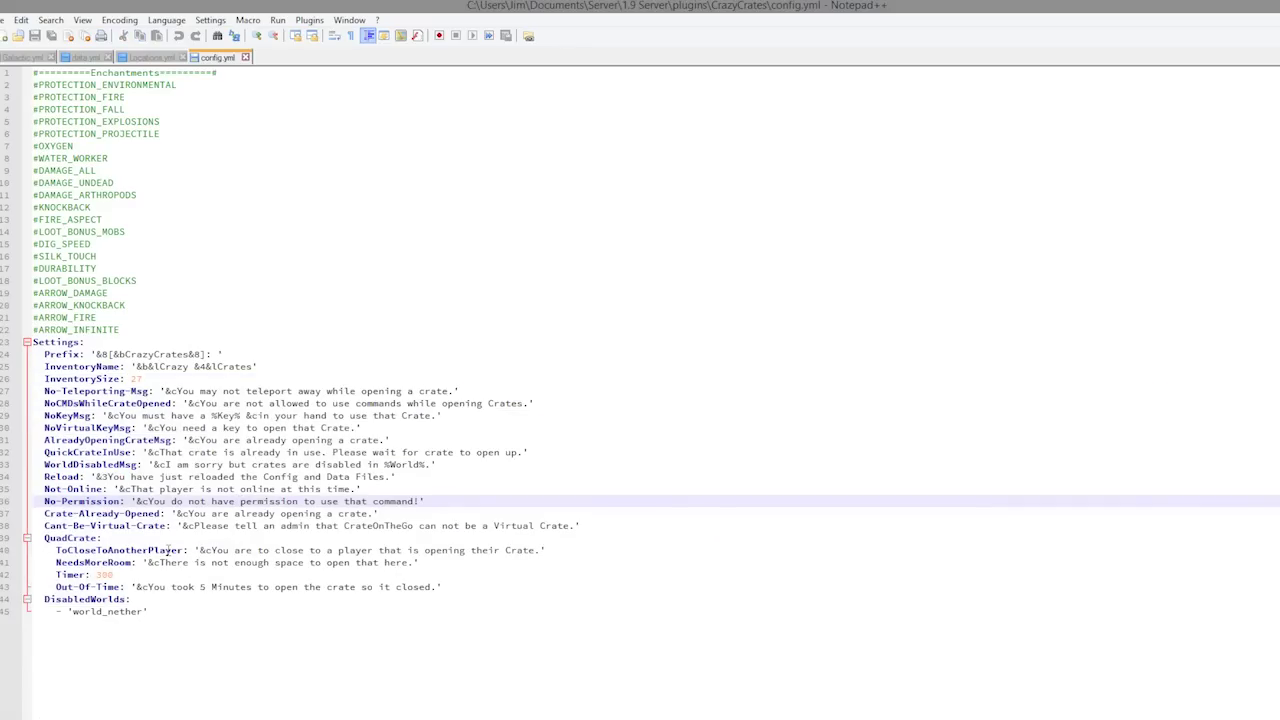
# Step: Add a 'creative' entry below 'world_nether' in the DisabledWorlds list and save the config file
pyautogui.click(177, 610)
pyautogui.hotkey('shift', 'Home')
pyautogui.hotkey('shift', 'Up')
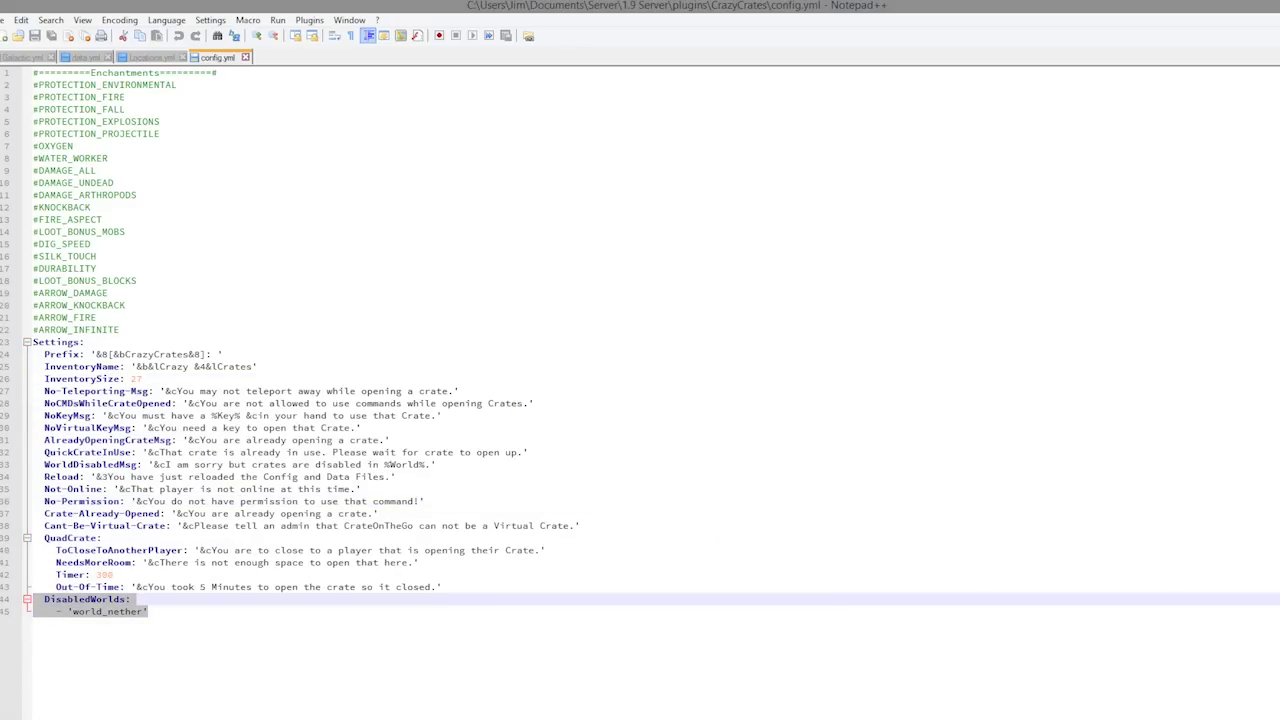
pyautogui.hotkey('shift', 'Down')
pyautogui.hotkey('ctrl', 'c')
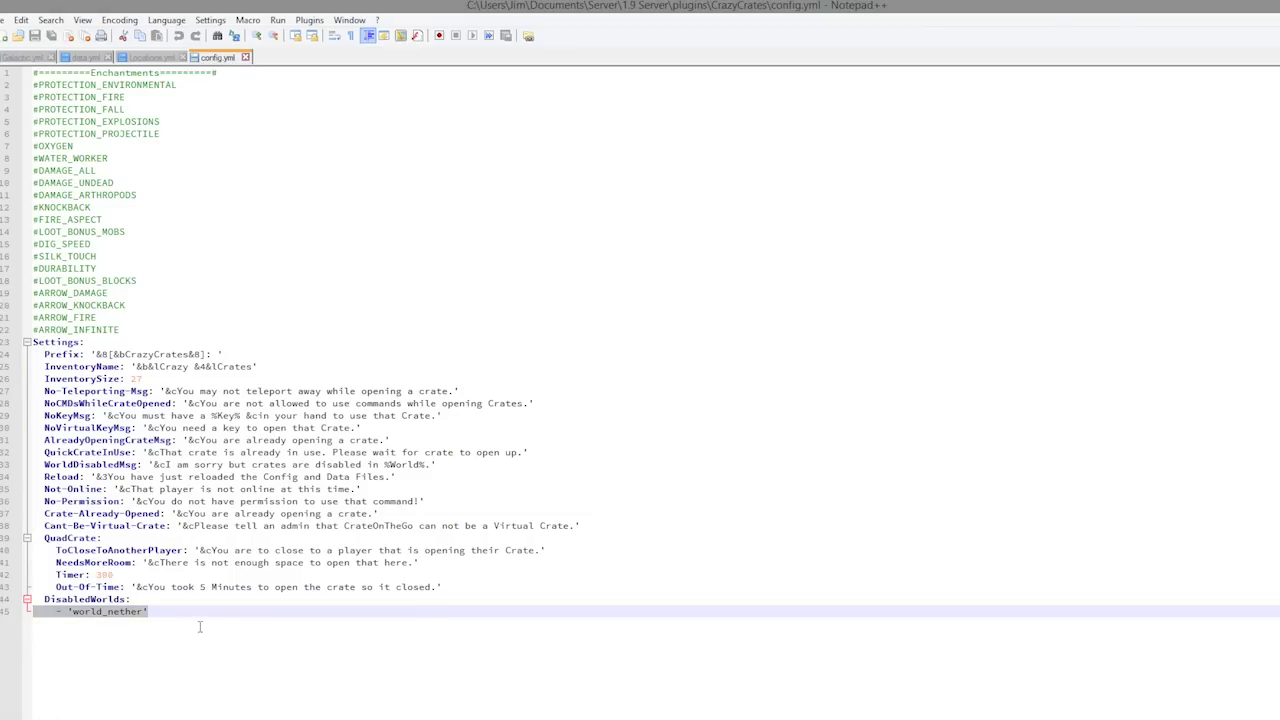
pyautogui.click(201, 622)
pyautogui.press('Return')
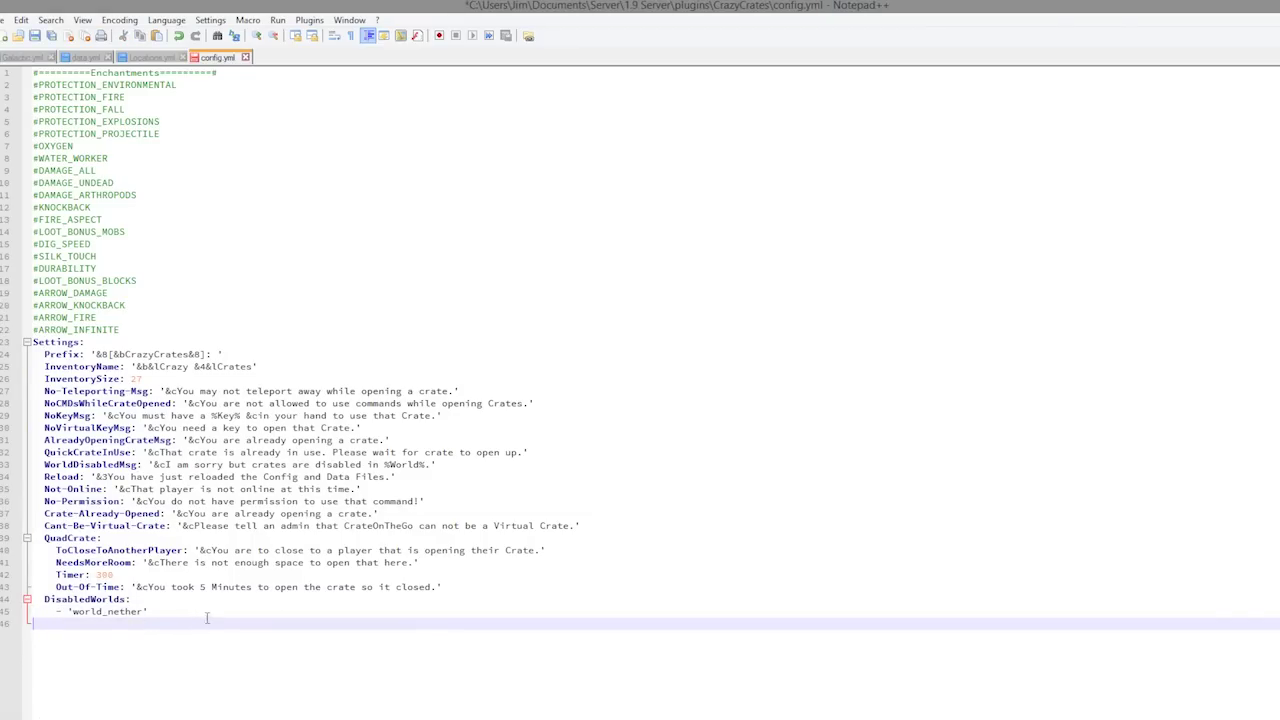
pyautogui.hotkey('ctrl', 'v')
pyautogui.doubleClick(100, 623)
pyautogui.write('creative')
pyautogui.hotkey('ctrl', 's')
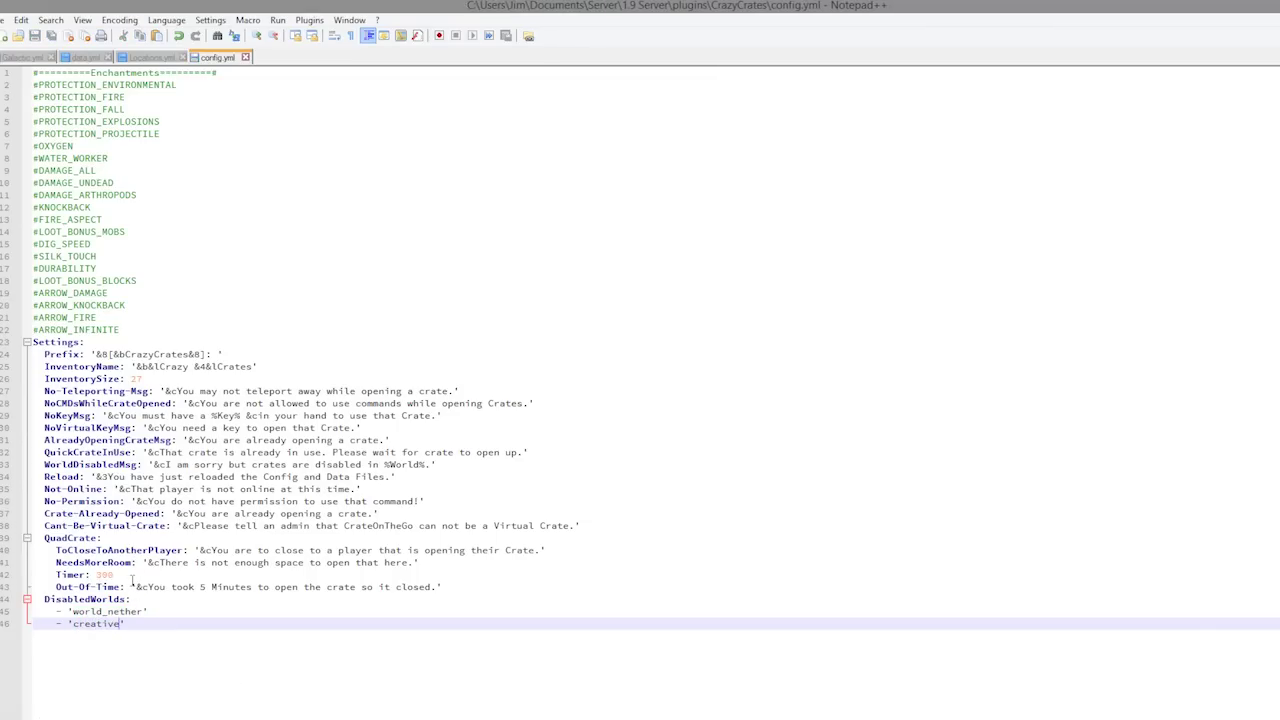
# Step: Review the QuadCrate messages in the config file, and open the Crates subfolder of the plugin in File Explorer
pyautogui.moveTo(492, 566); pyautogui.dragTo(32, 549)
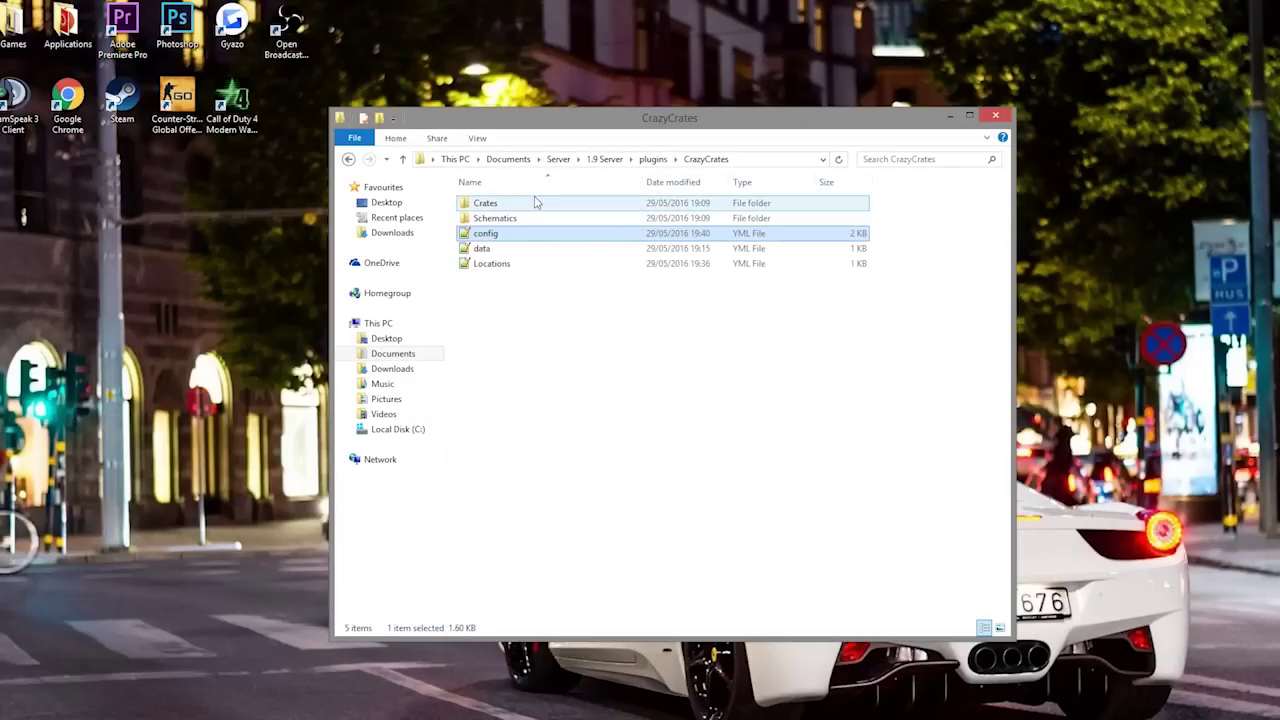
pyautogui.doubleClick(534, 203)
pyautogui.moveTo(543, 271); pyautogui.dragTo(487, 140)
pyautogui.click(520, 392)
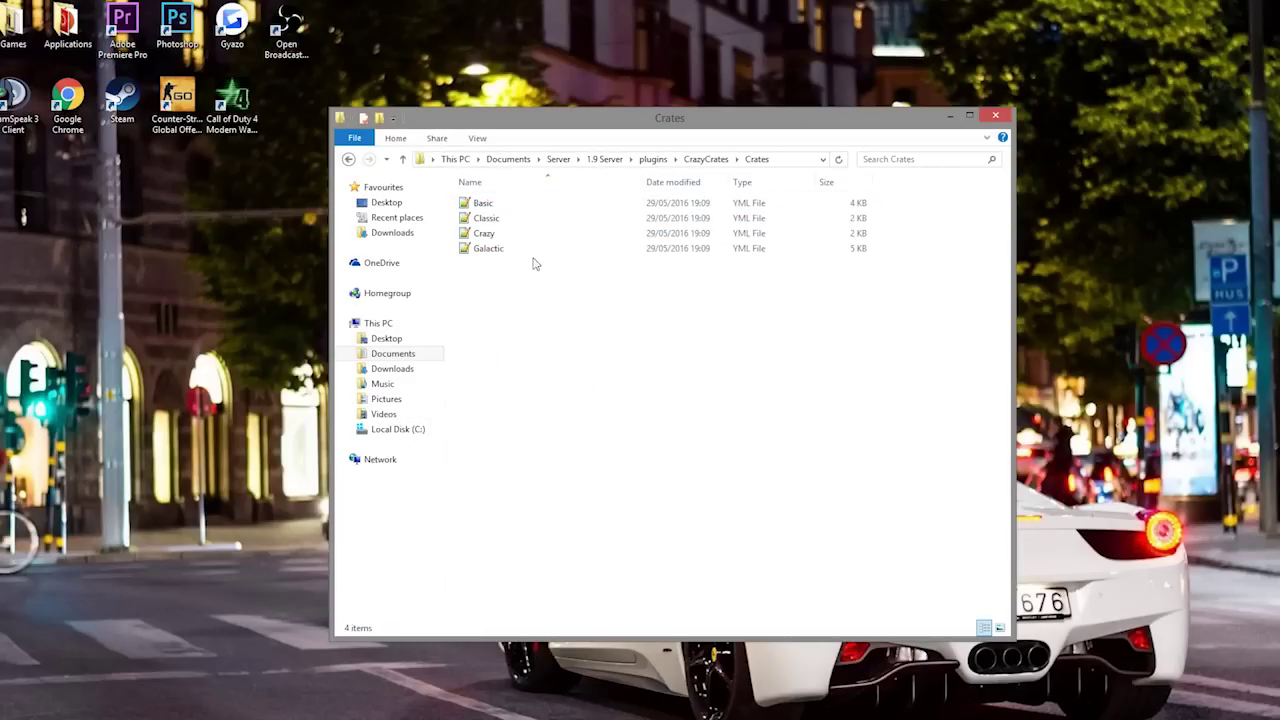
# Step: Open the Crazy crate file and examine its CrateType setting
pyautogui.click(488, 236)
pyautogui.doubleClick(489, 237)
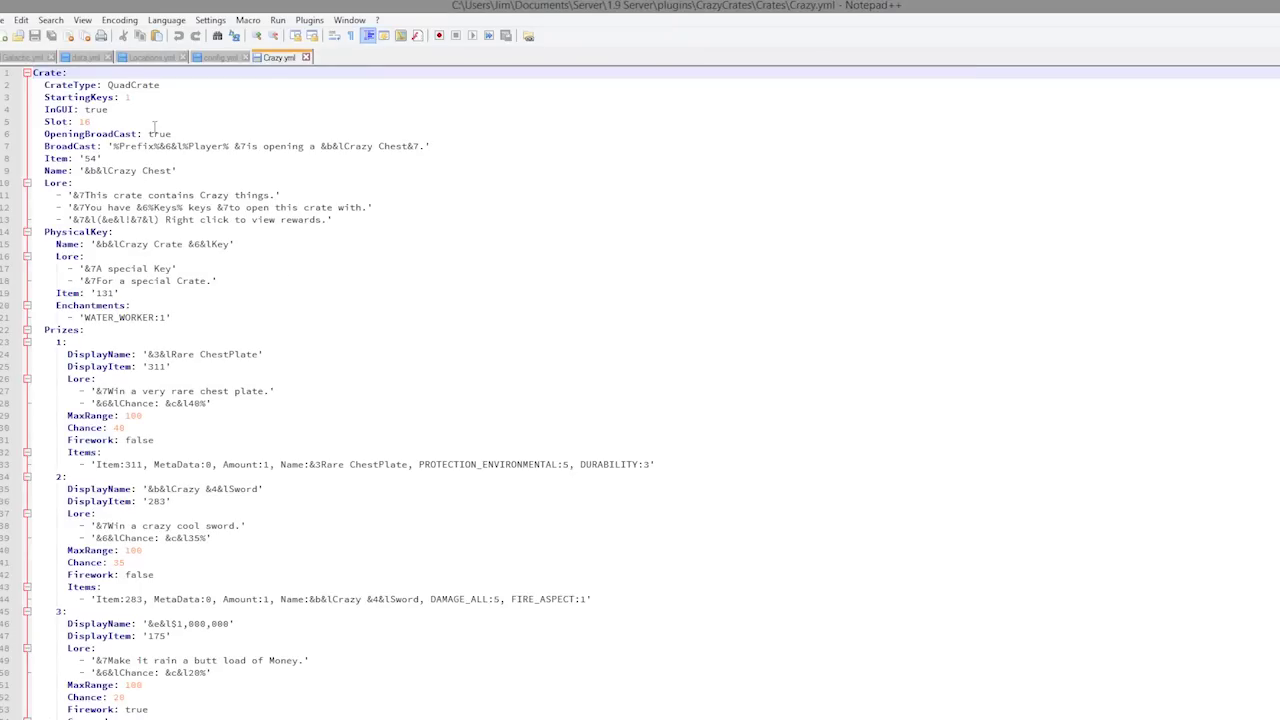
pyautogui.moveTo(191, 86); pyautogui.dragTo(38, 85)
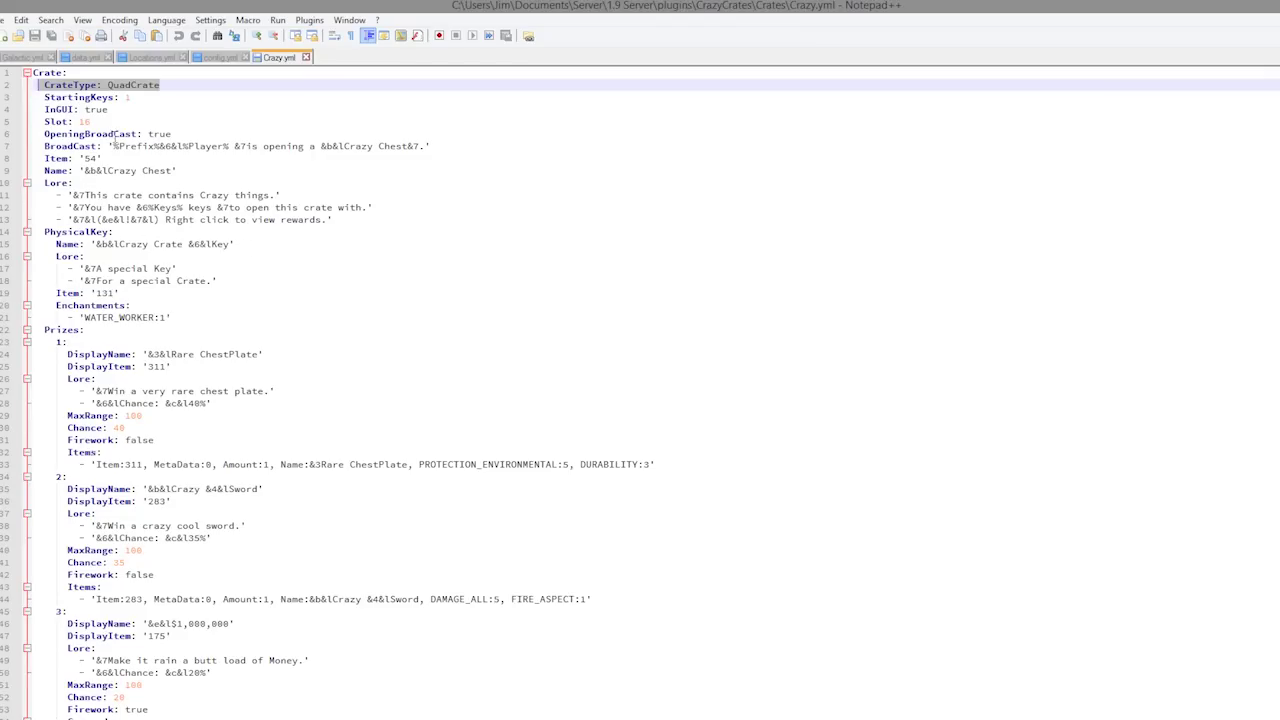
# Step: Examine the Slot, OpeningBroadCast, Name, Lore and PhysicalKey settings in the Crazy crate file
pyautogui.moveTo(108, 110); pyautogui.dragTo(5, 118)
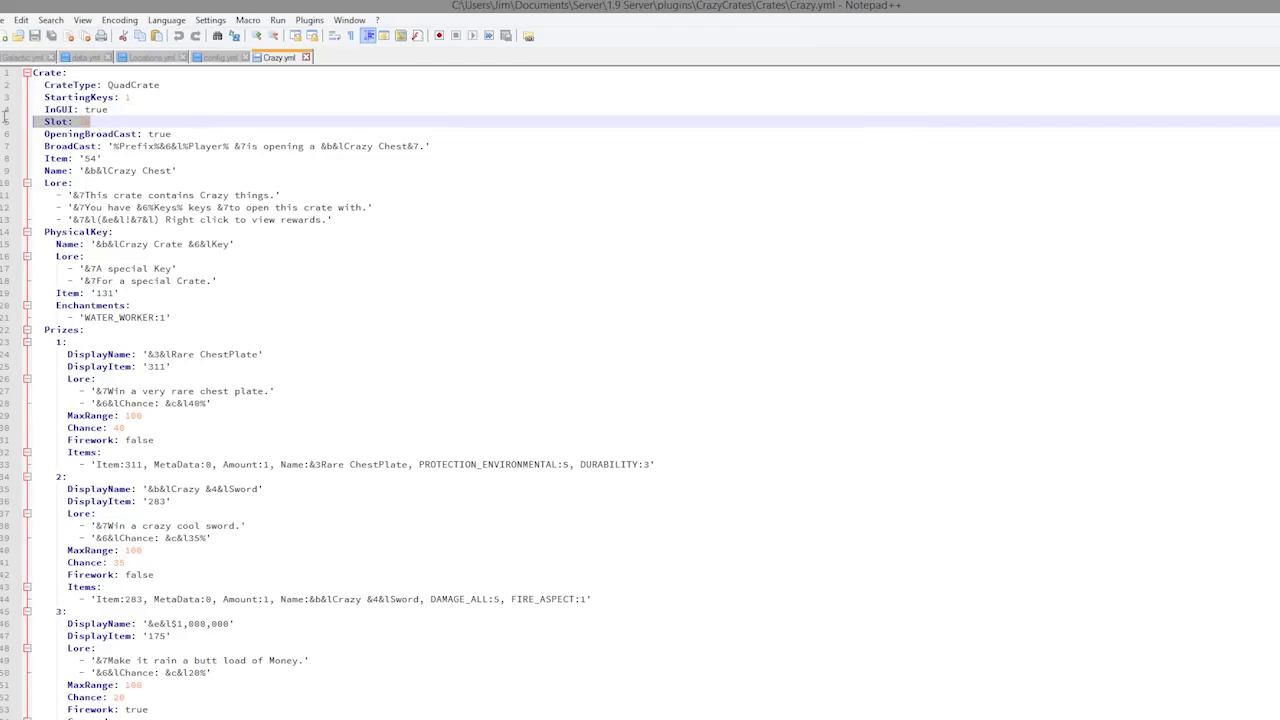
pyautogui.click(208, 175)
pyautogui.click(84, 134)
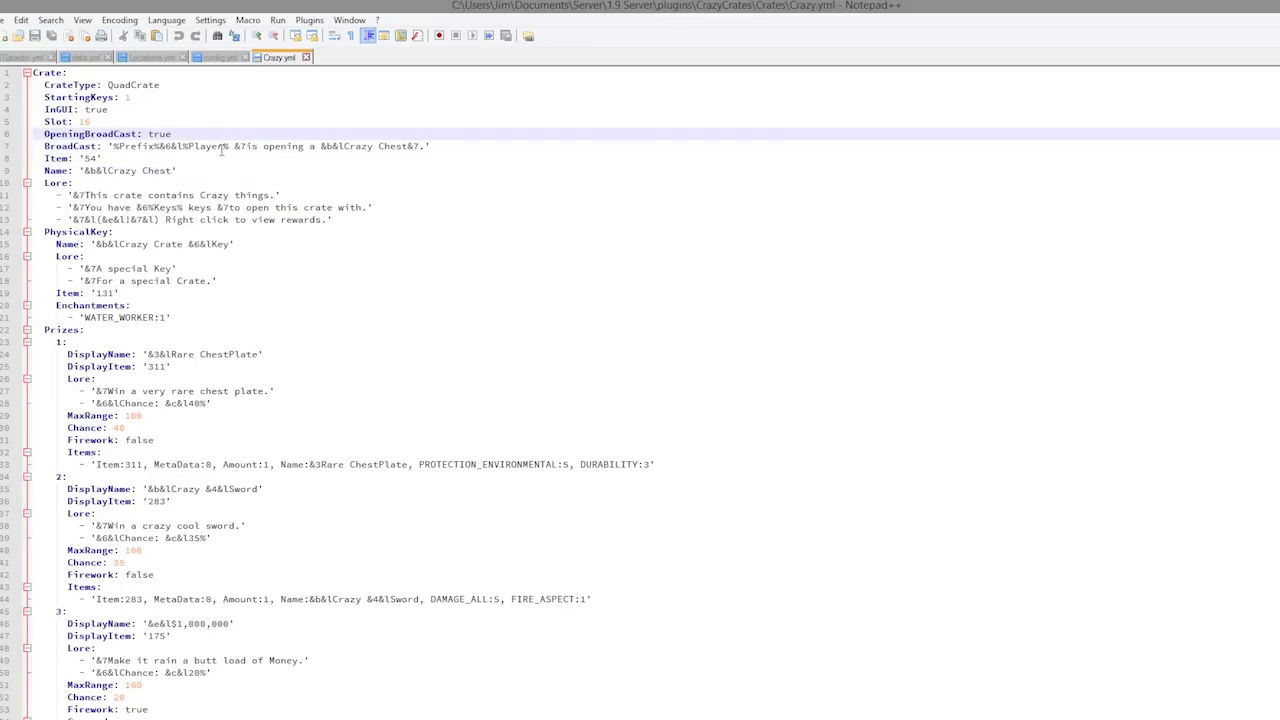
pyautogui.moveTo(172, 134); pyautogui.dragTo(101, 130)
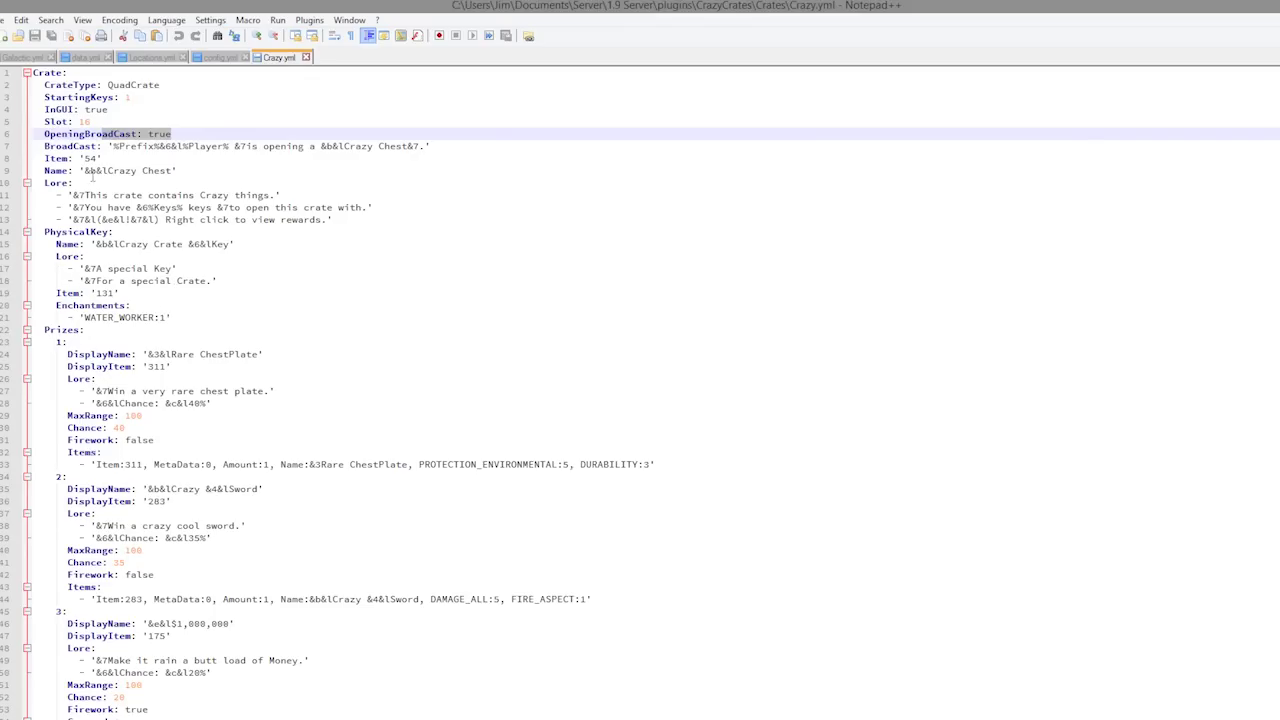
pyautogui.moveTo(101, 172); pyautogui.dragTo(182, 171)
pyautogui.moveTo(250, 244); pyautogui.dragTo(21, 195)
pyautogui.click(229, 282)
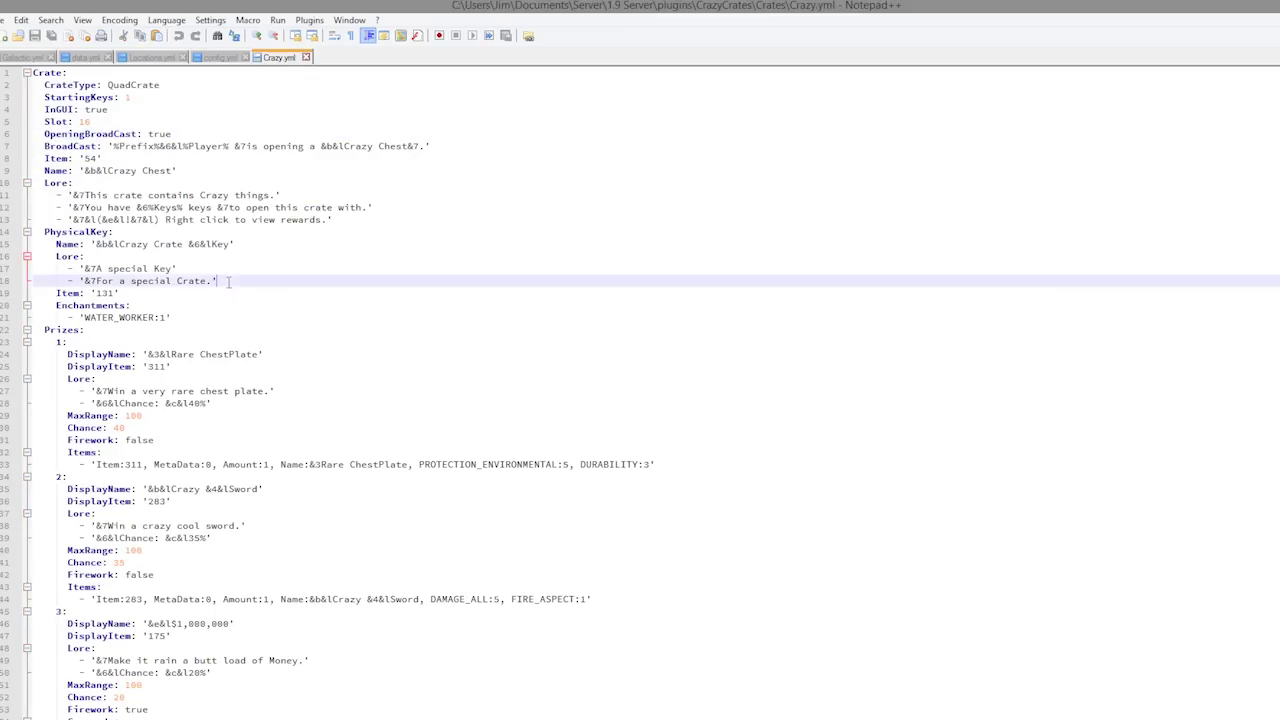
pyautogui.scroll(-1, 229, 282)
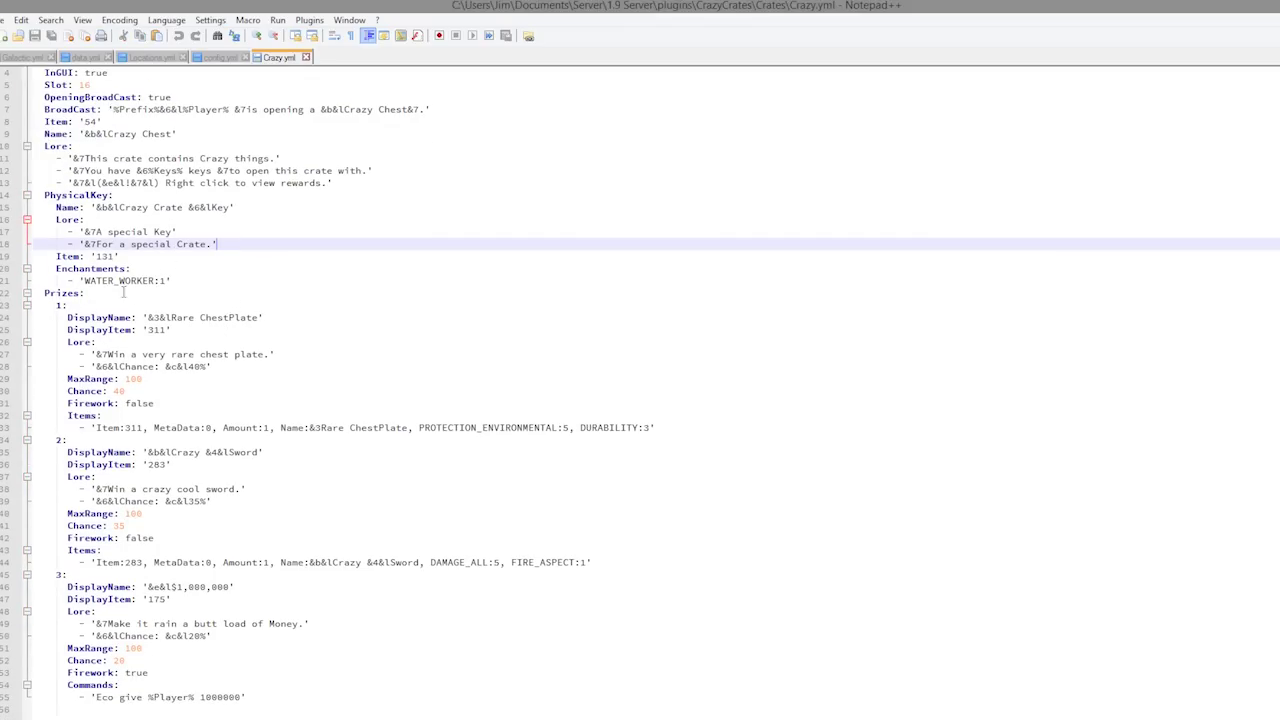
pyautogui.moveTo(195, 285); pyautogui.dragTo(34, 195)
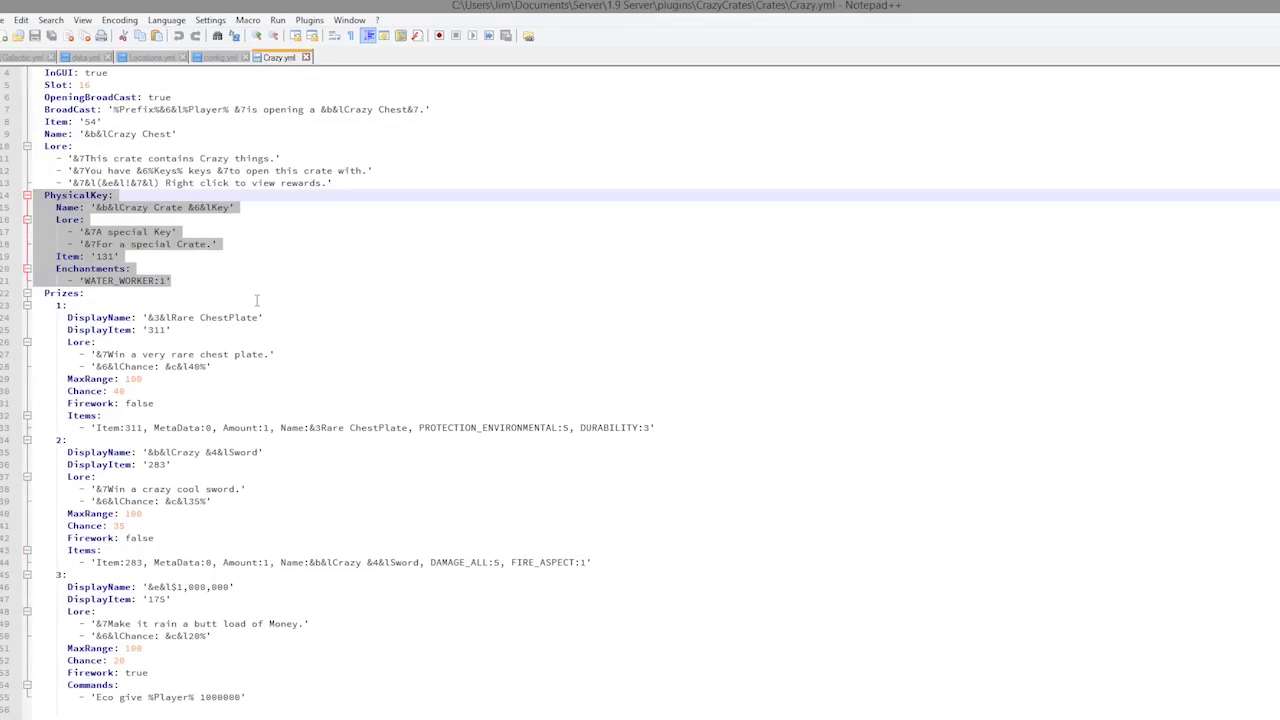
pyautogui.click(224, 355)
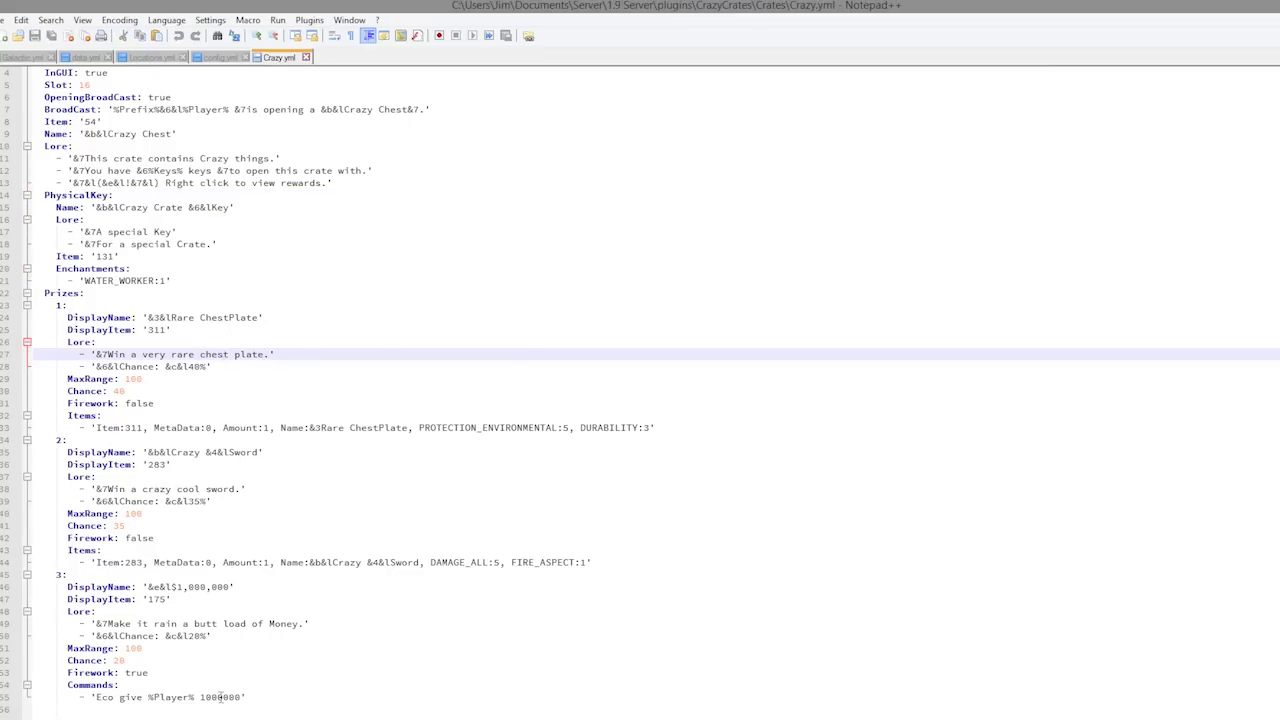
# Step: Duplicate the prize 3 block at the end of the Crazy crate's Prizes section and number the copy 4
pyautogui.moveTo(257, 703); pyautogui.dragTo(34, 563)
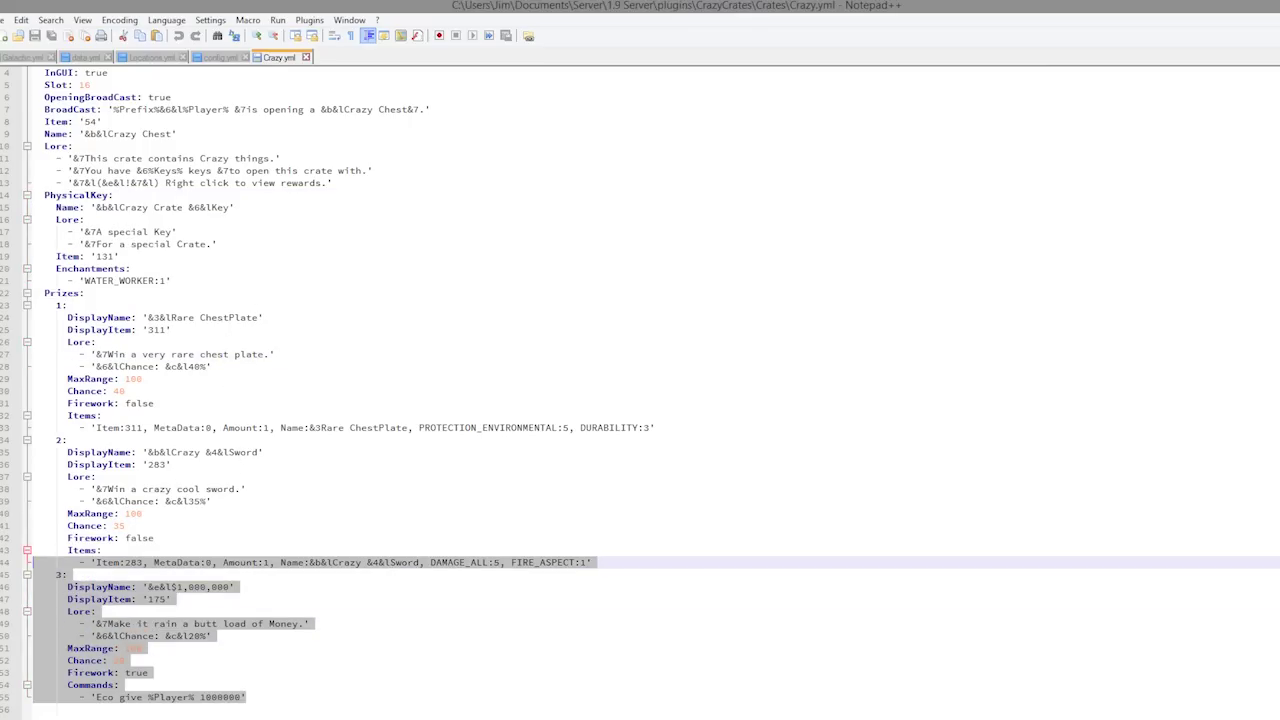
pyautogui.click(141, 623)
pyautogui.moveTo(250, 697); pyautogui.dragTo(34, 575)
pyautogui.hotkey('ctrl', 'c')
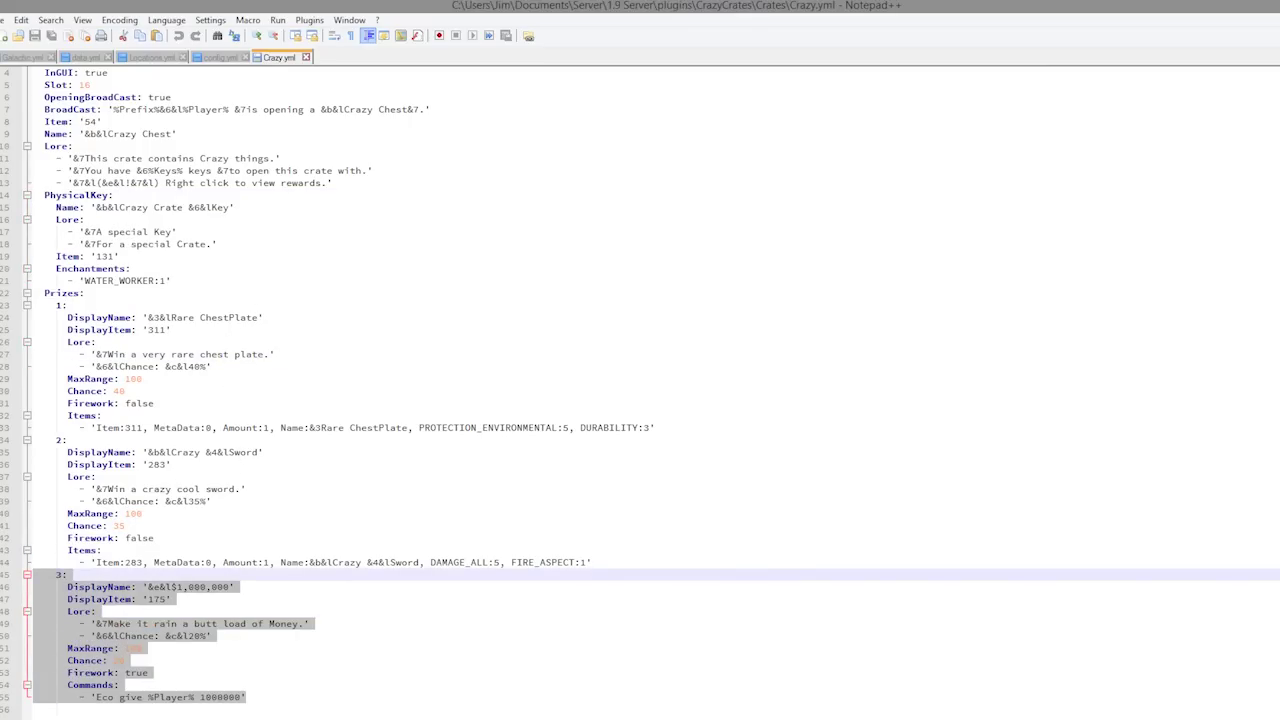
pyautogui.click(277, 691)
pyautogui.press('Return')
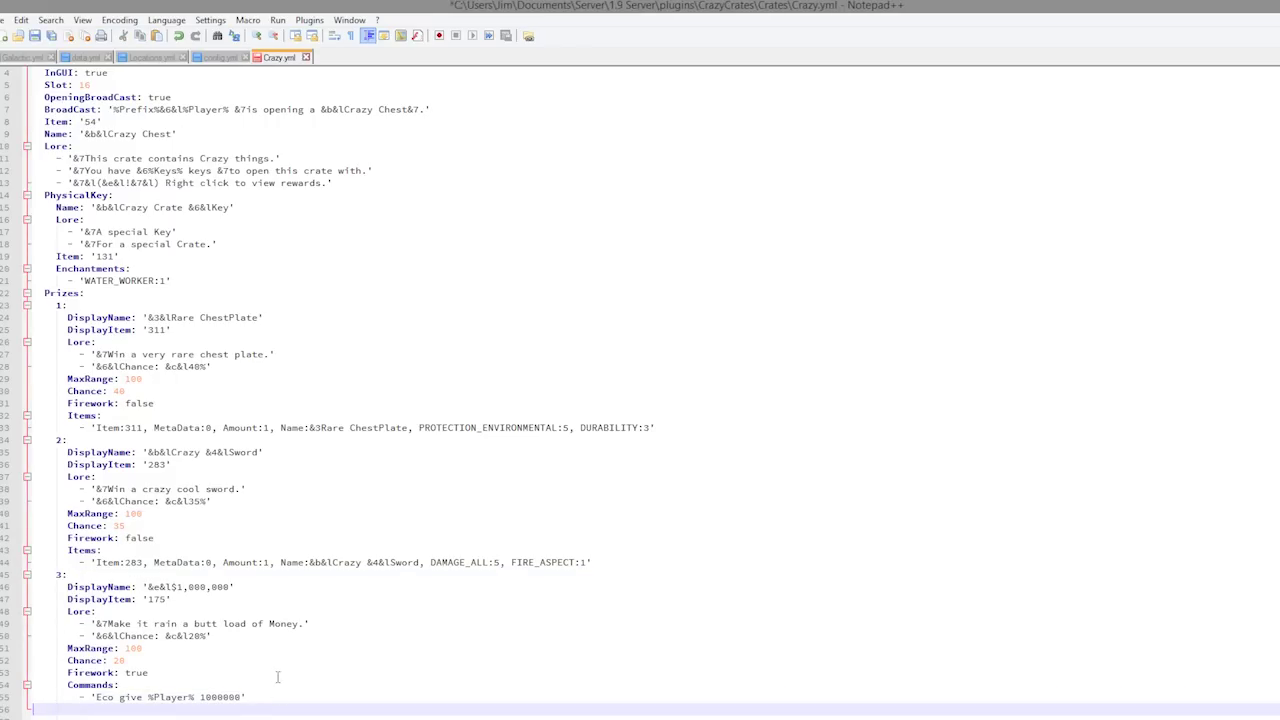
pyautogui.hotkey('ctrl', 'v')
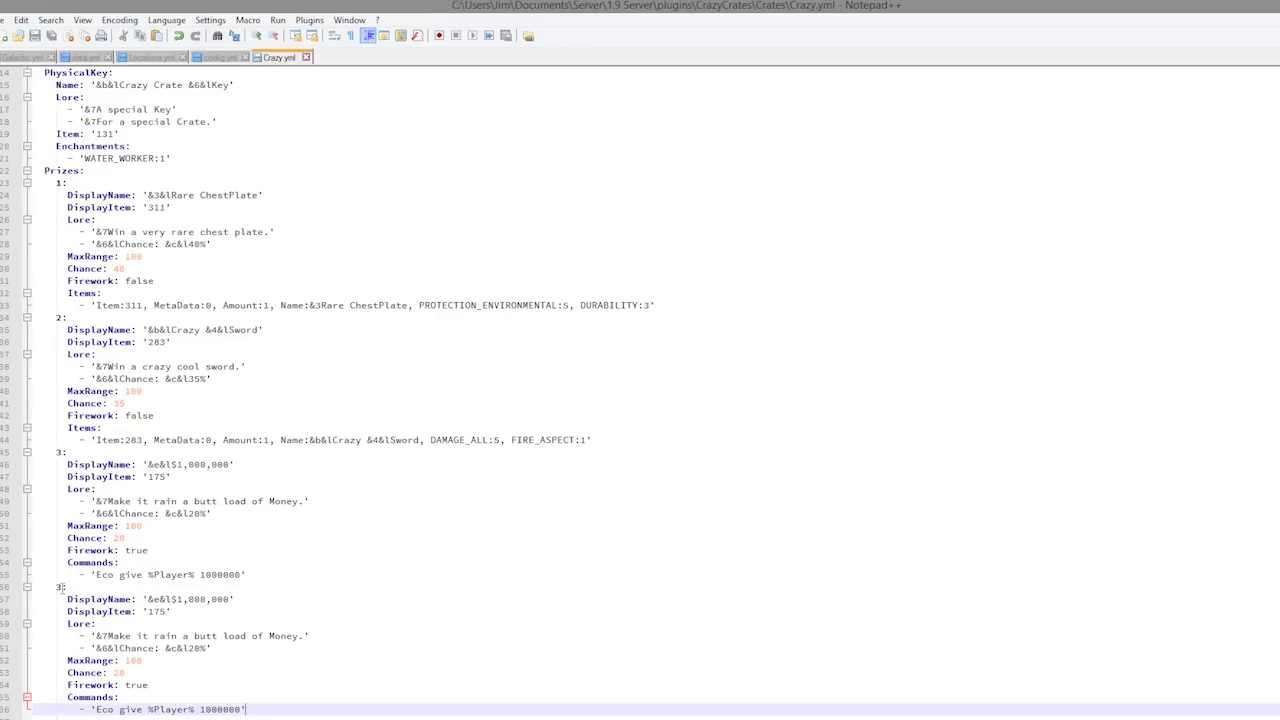
pyautogui.doubleClick(58, 587)
pyautogui.write('4')
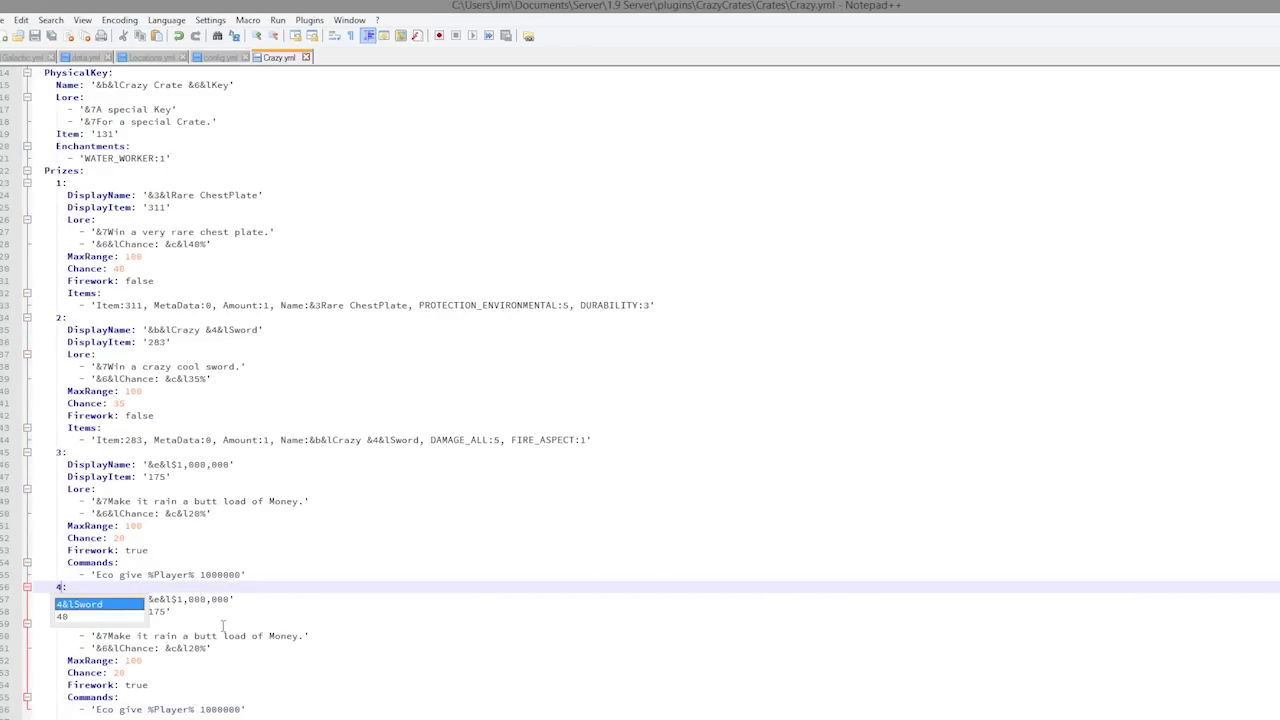
# Step: Set prize 4's DisplayName to '&e&lRANK' and its DisplayItem to '5'
pyautogui.click(179, 628)
pyautogui.moveTo(169, 599); pyautogui.dragTo(233, 600)
pyautogui.press('Delete')
pyautogui.write('RANK')
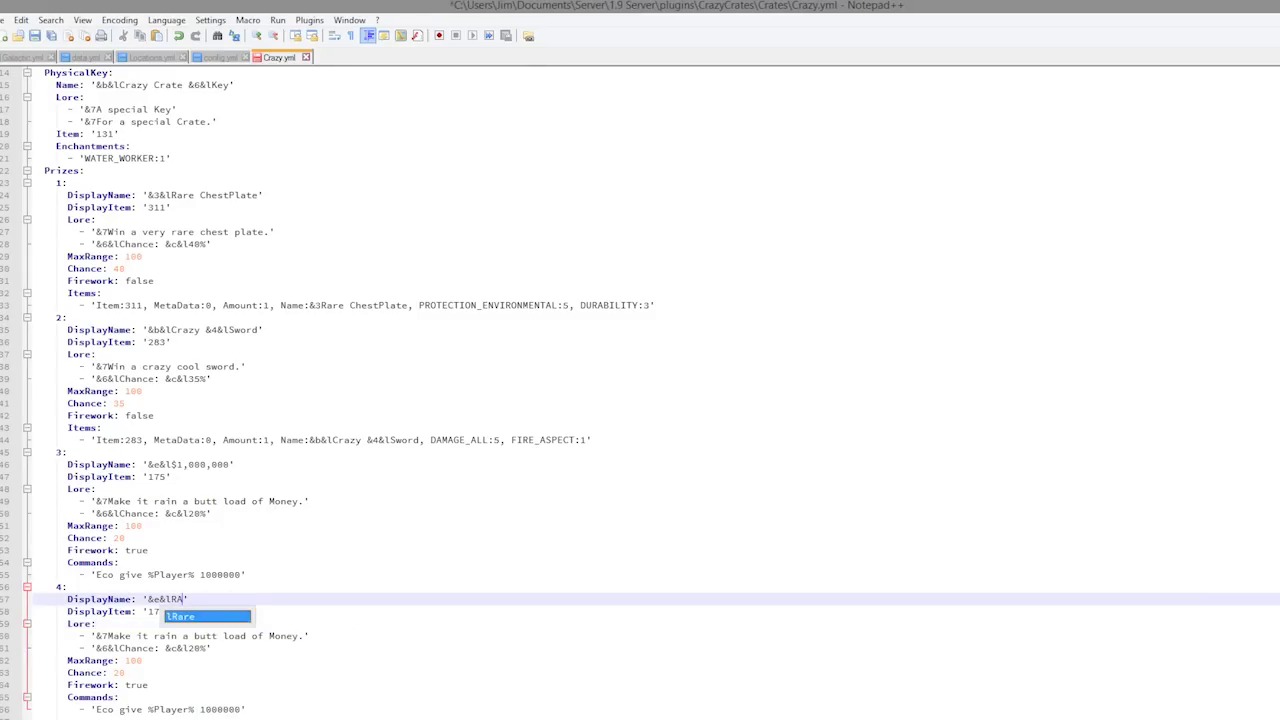
pyautogui.click(262, 623)
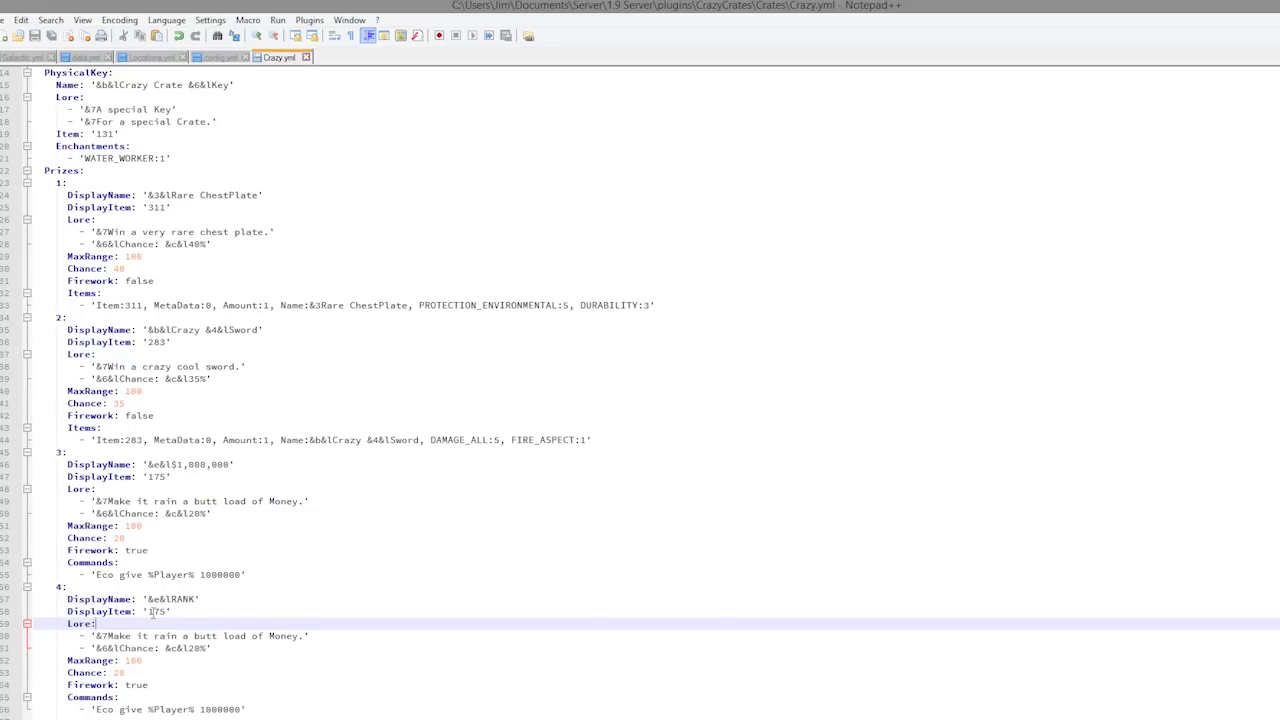
pyautogui.doubleClick(156, 611)
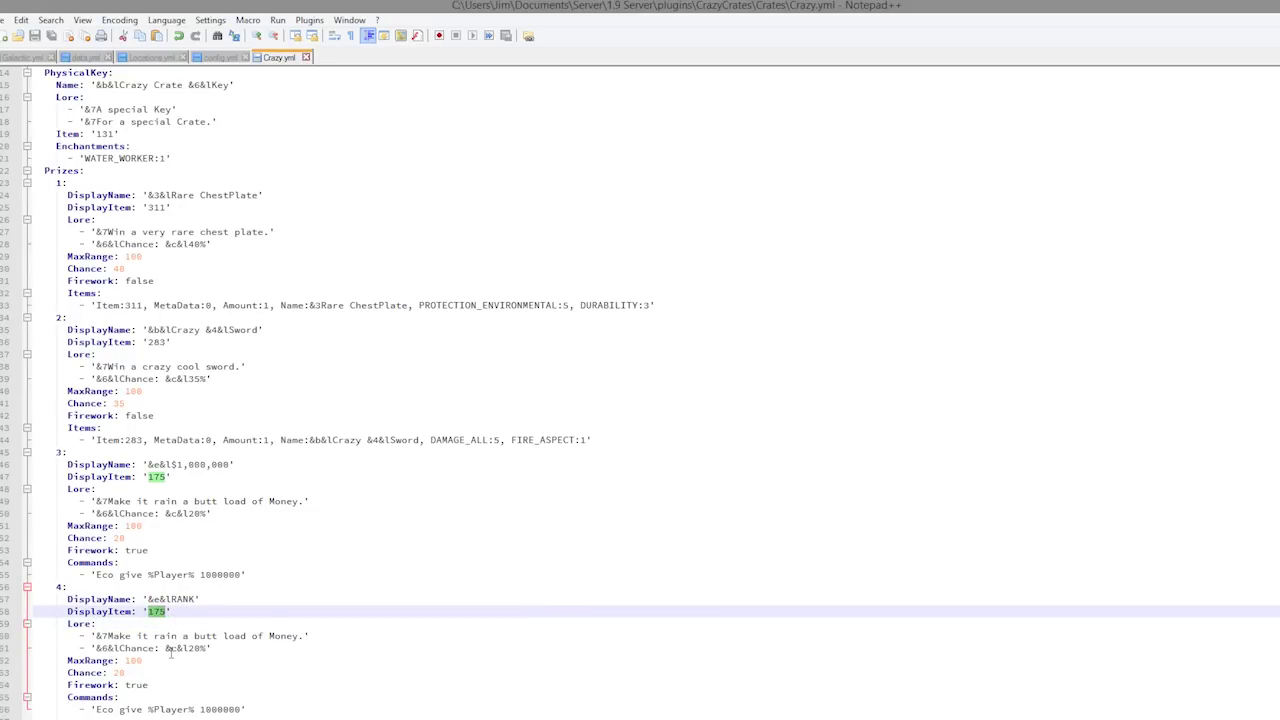
pyautogui.write('5')
pyautogui.click(241, 576)
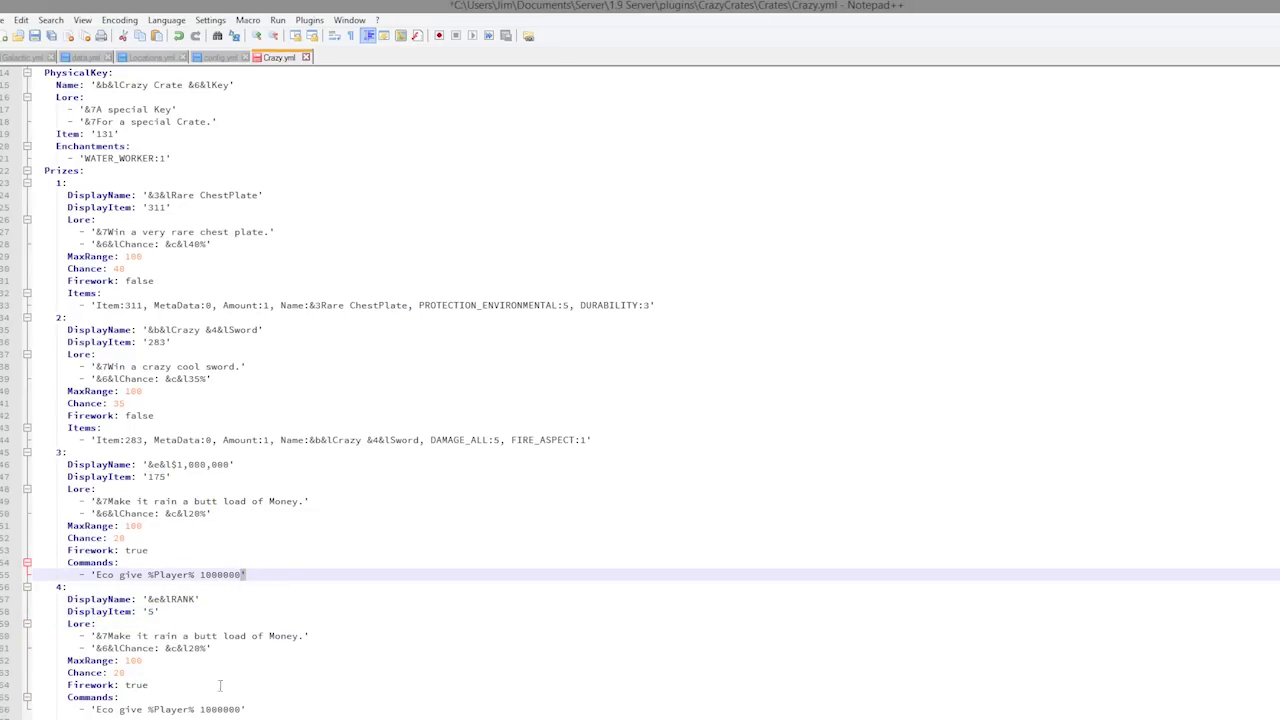
# Step: Replace the end of prize 4's first Lore line with SDSDS so it reads '&7MakSDSDS, and set its Chance to 5
pyautogui.moveTo(126, 637); pyautogui.dragTo(265, 642)
pyautogui.write('SDSDS')
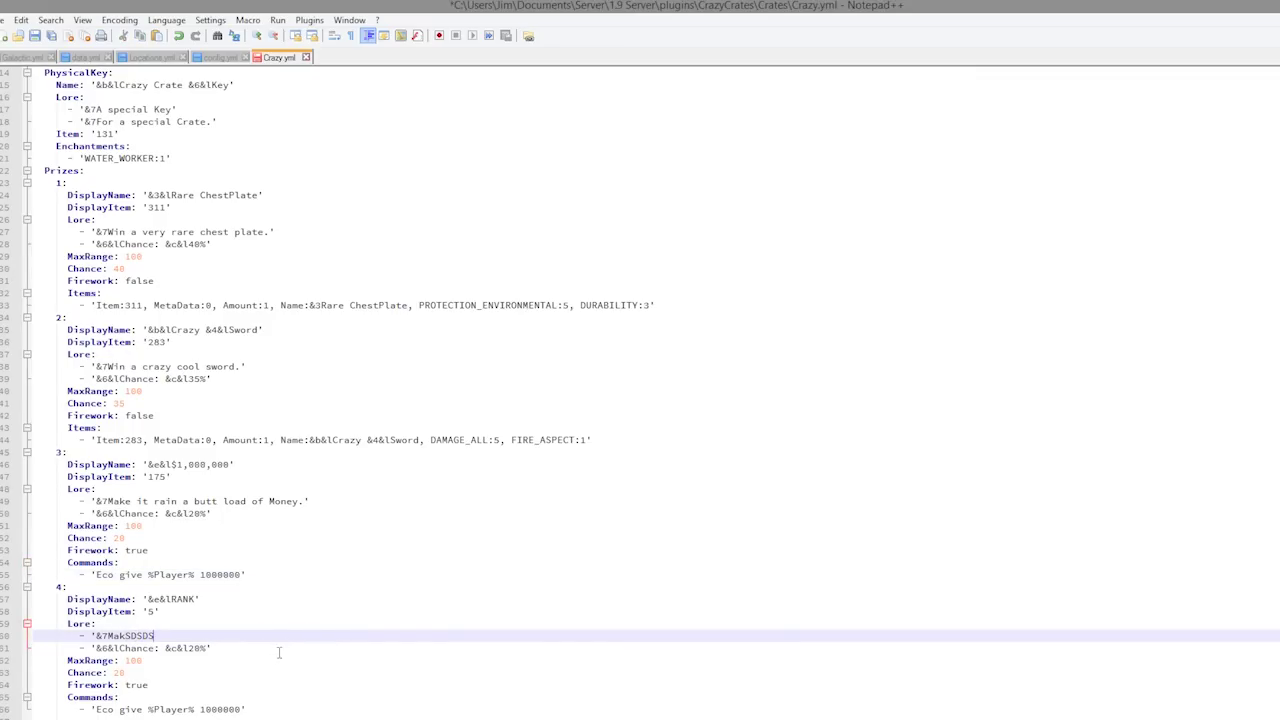
pyautogui.doubleClick(118, 673)
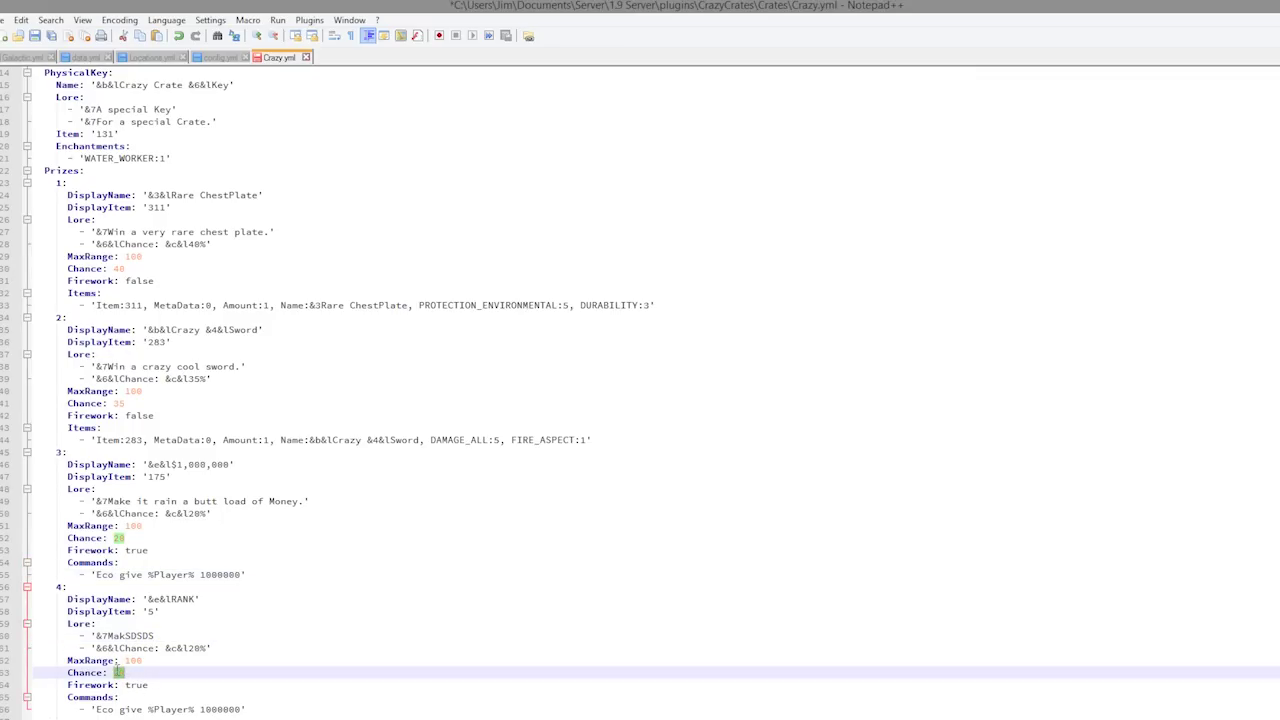
pyautogui.write('5')
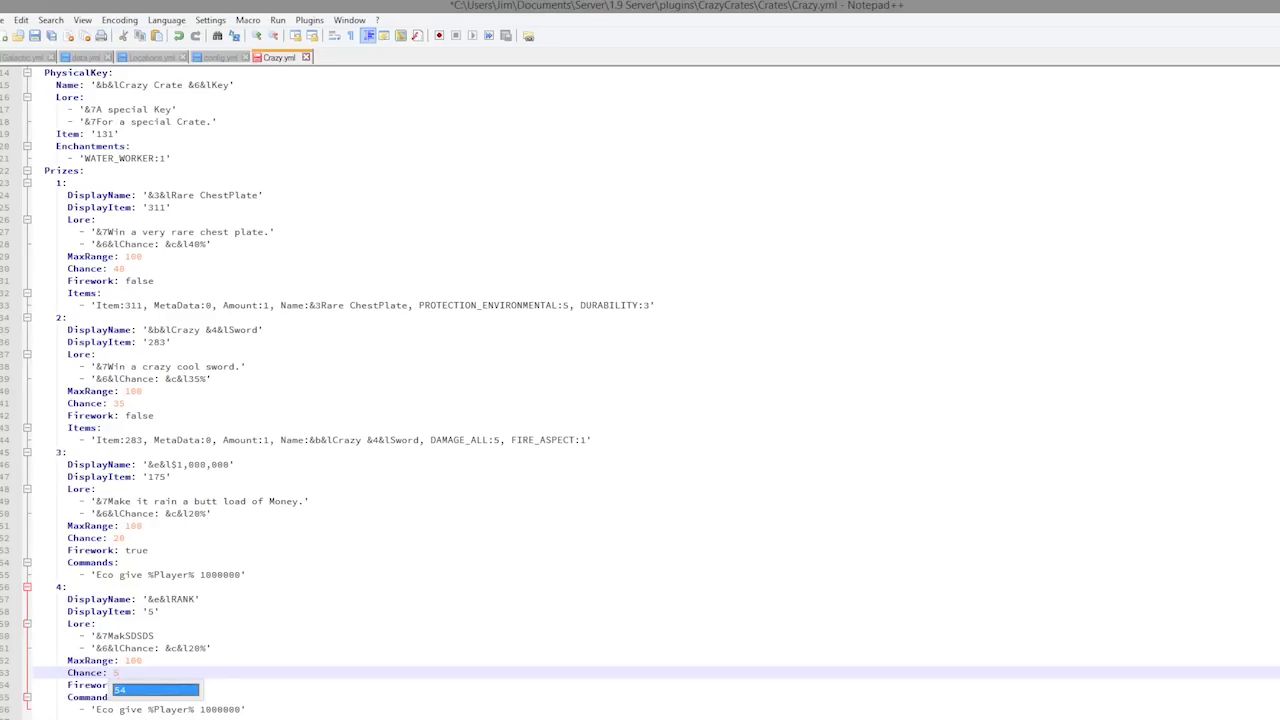
pyautogui.click(208, 648)
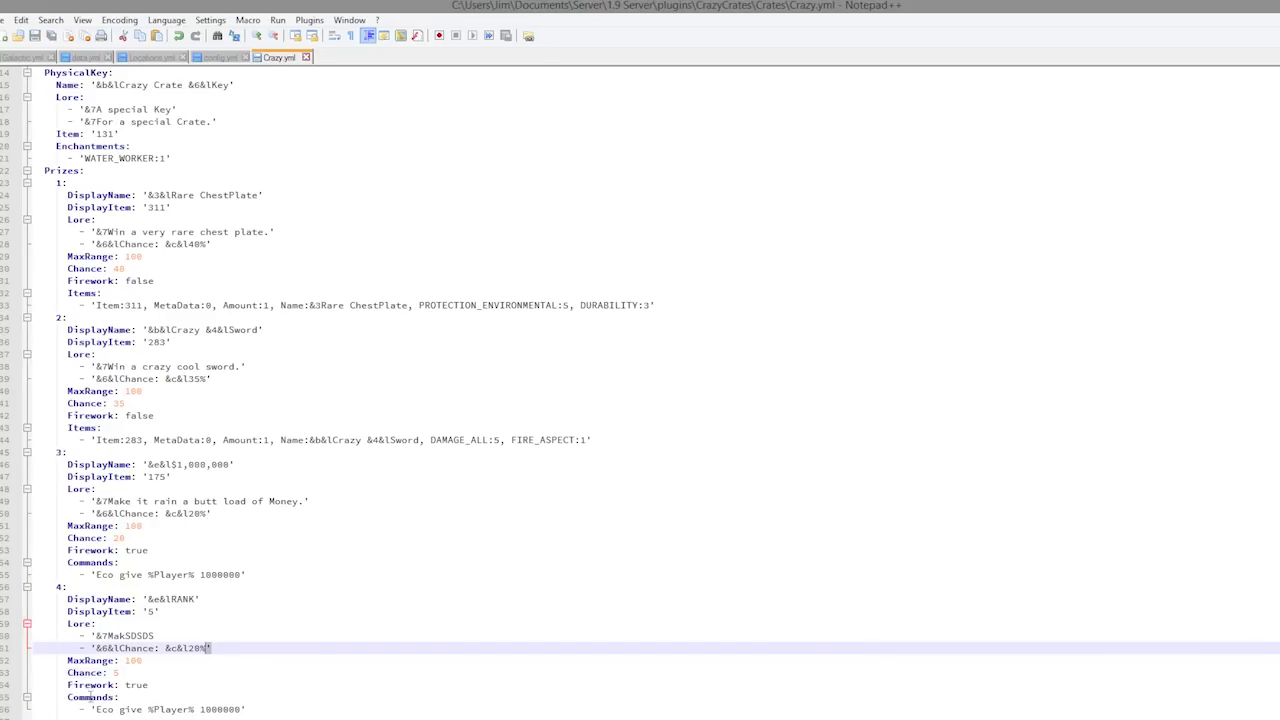
pyautogui.moveTo(97, 709); pyautogui.dragTo(240, 710)
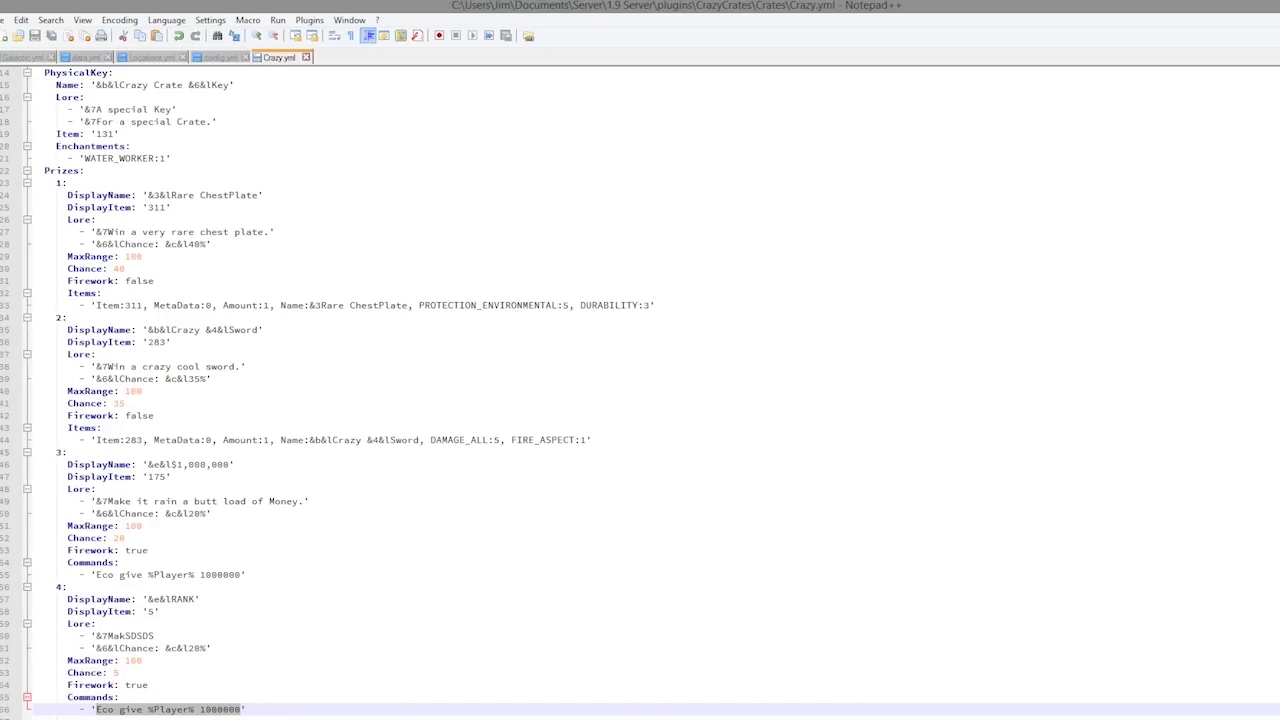
pyautogui.write('MANUADD')
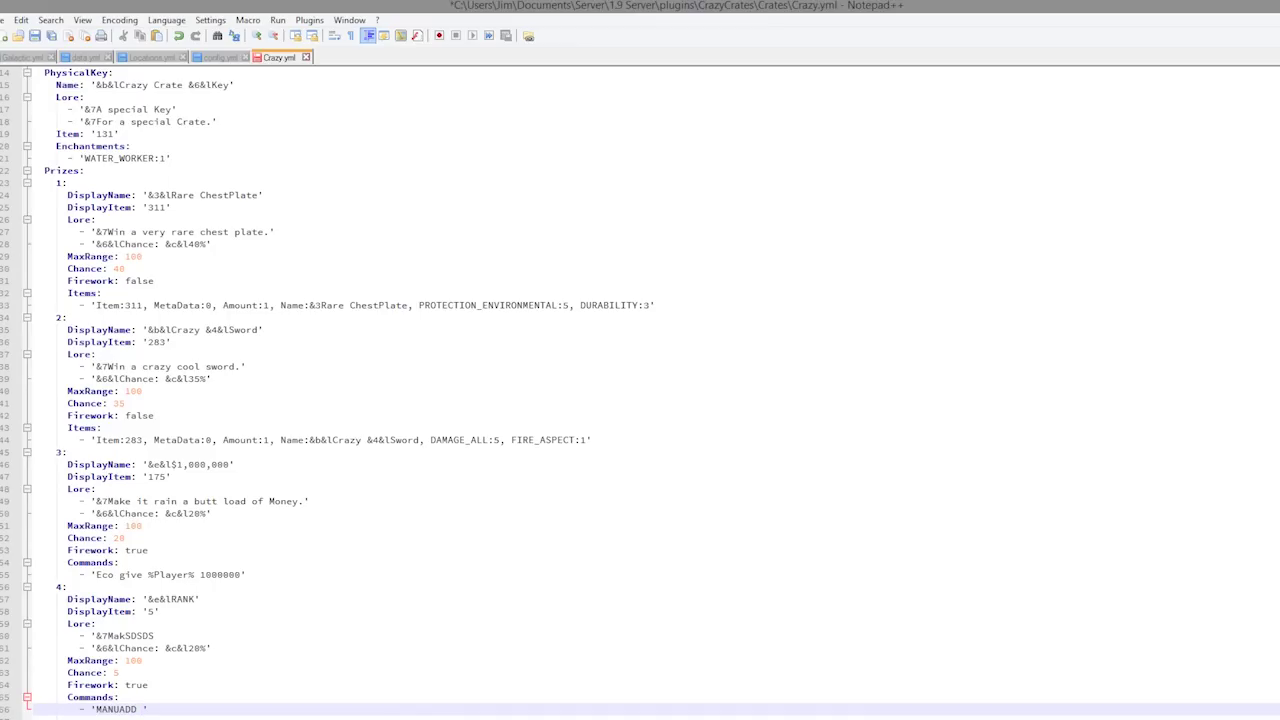
pyautogui.hotkey('ctrl', 'z')
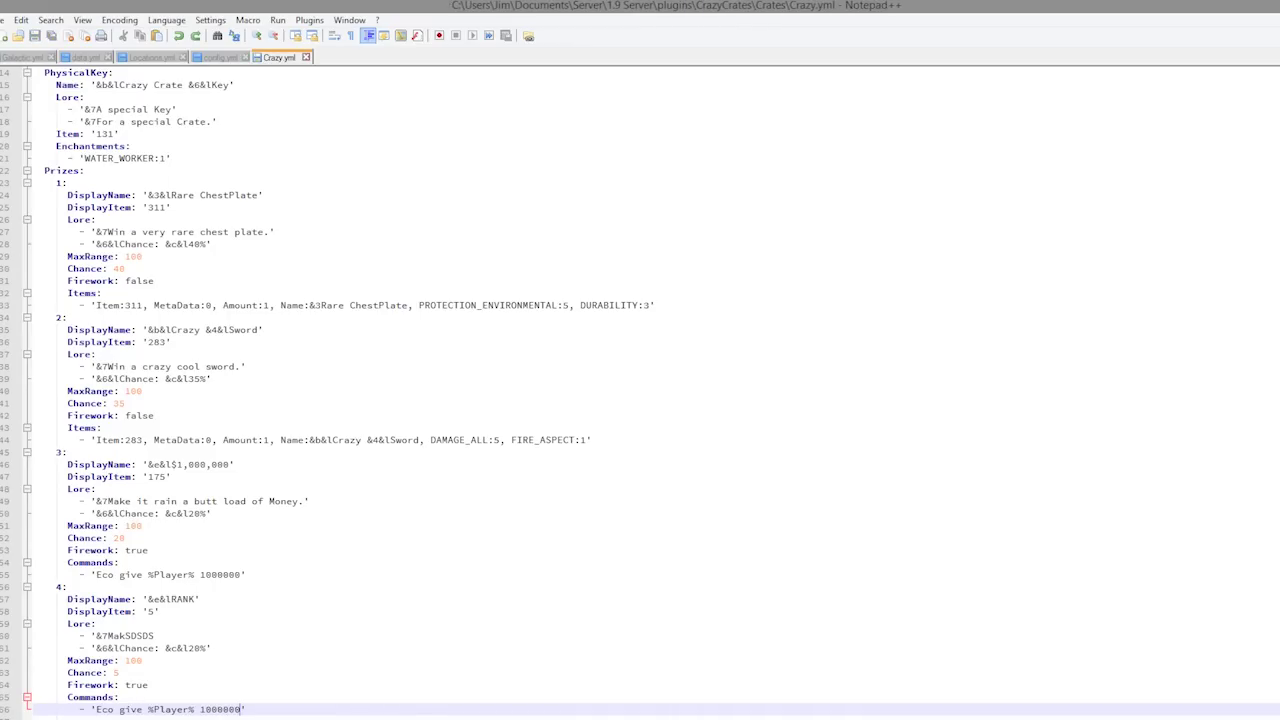
# Step: Change prize 4's command to 'manuadd %Player% admin' and save the Crazy crate file
pyautogui.moveTo(143, 709); pyautogui.dragTo(95, 709)
pyautogui.press('BackSpace')
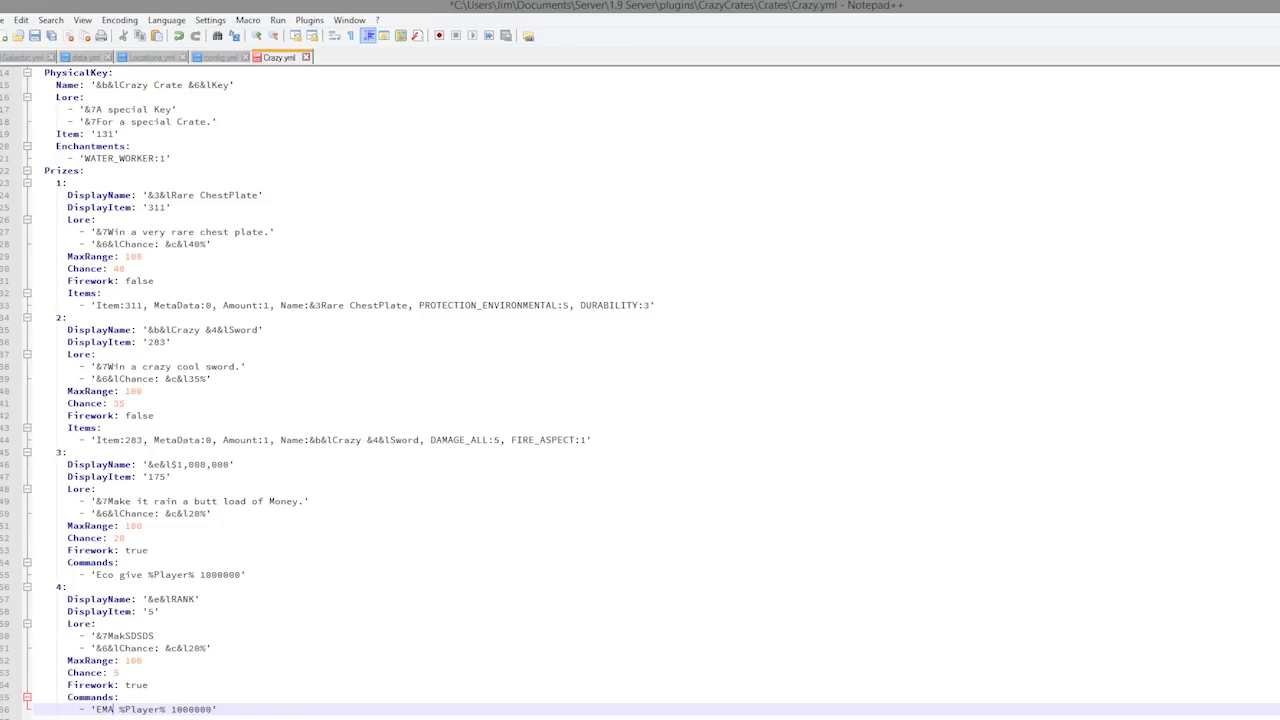
pyautogui.write('manuadd')
pyautogui.moveTo(195, 709); pyautogui.dragTo(237, 709)
pyautogui.write('admin')
pyautogui.moveTo(224, 709); pyautogui.dragTo(34, 587)
pyautogui.click(352, 659)
pyautogui.click(270, 709)
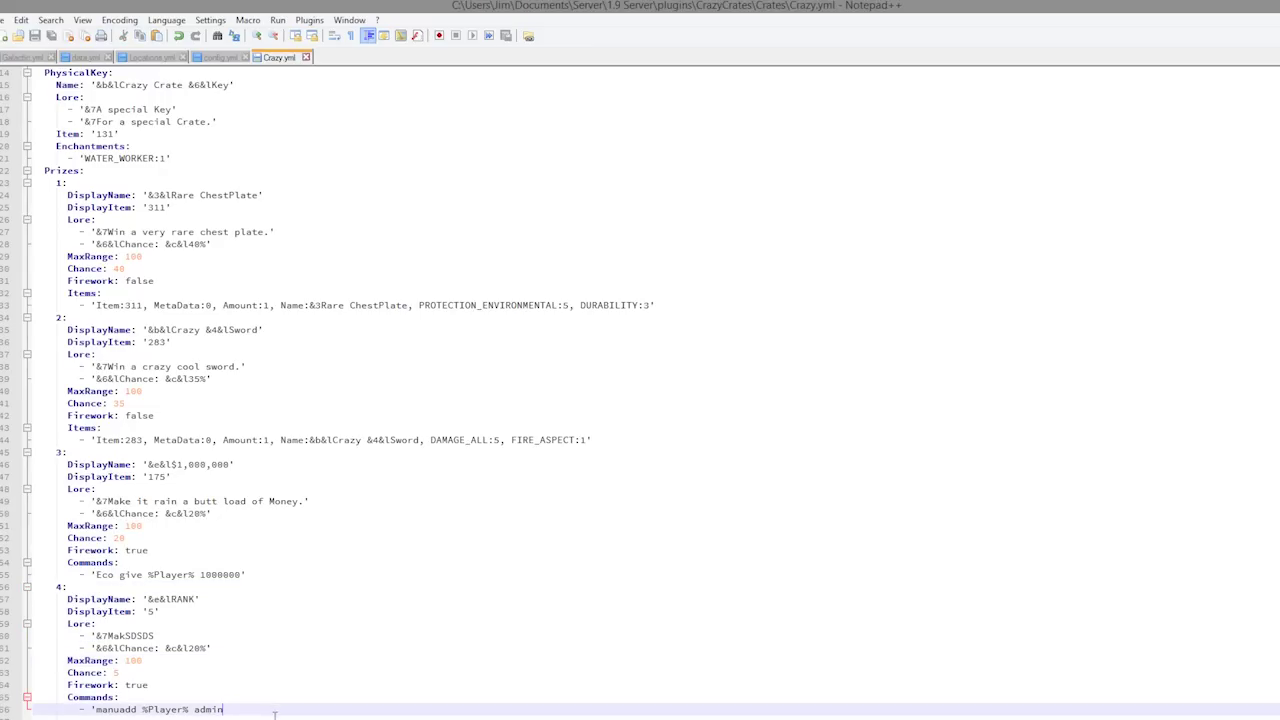
pyautogui.write("'")
pyautogui.hotkey('ctrl', 's')
# Step: Review the whole Prizes section of the Crazy crate file
pyautogui.moveTo(405, 686); pyautogui.dragTo(80, 158)
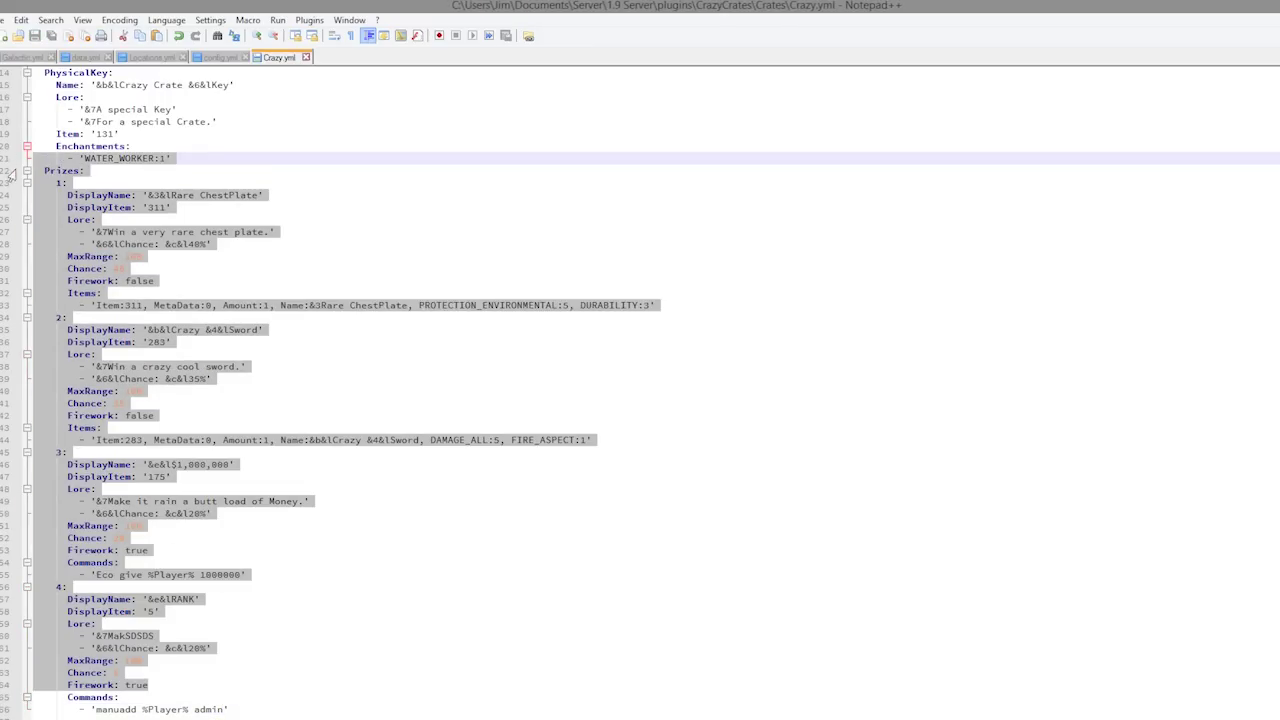
pyautogui.scroll(5, 253, 481)
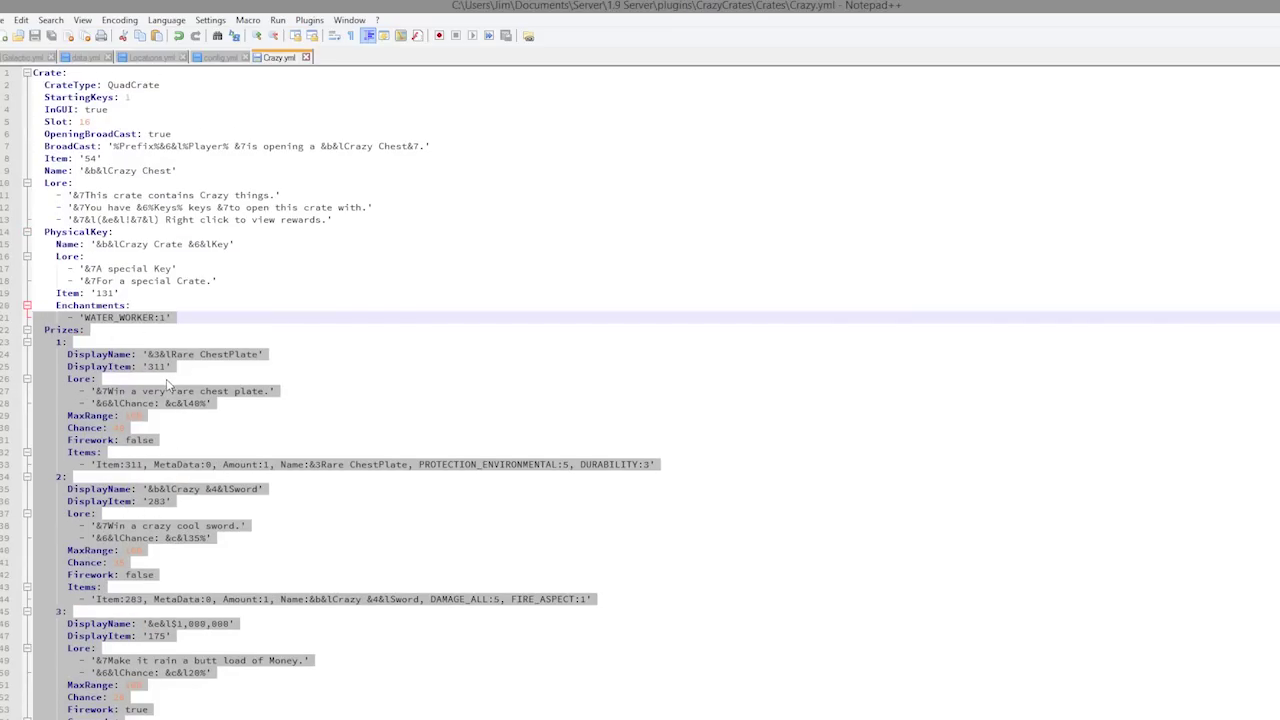
pyautogui.click(170, 380)
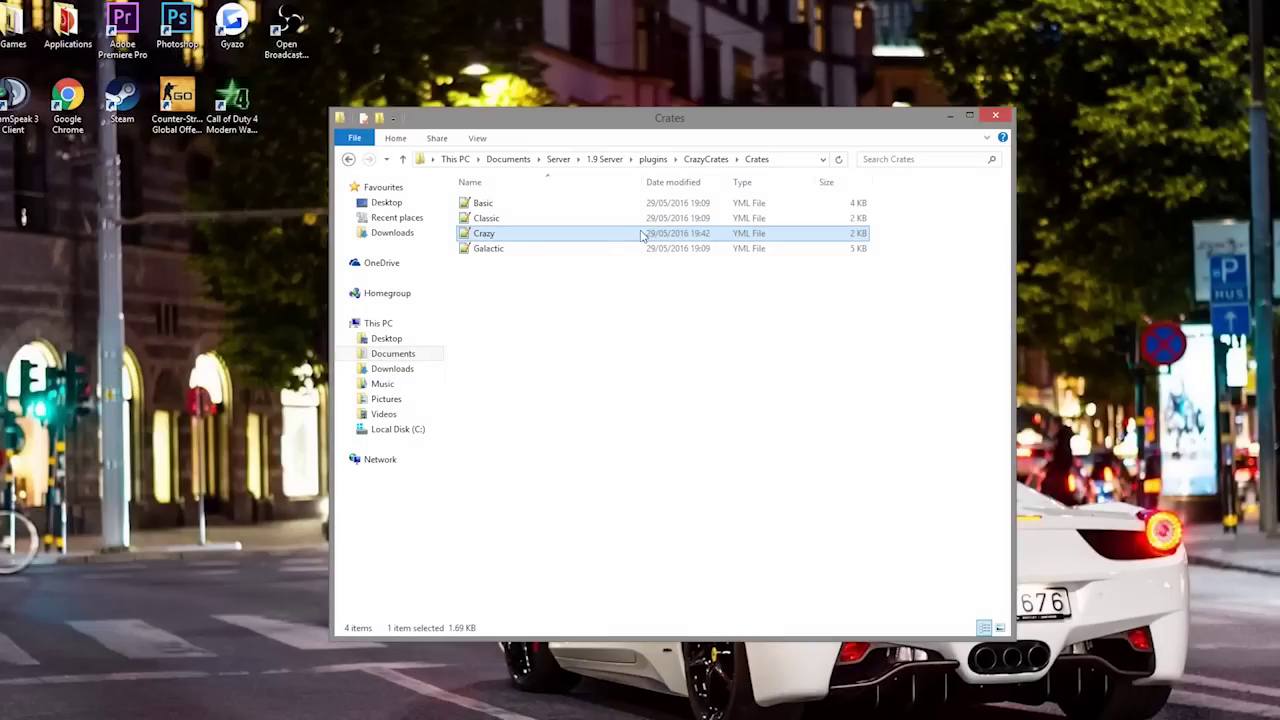
# Step: Open the Classic crate file and examine its CrateType setting
pyautogui.click(643, 222)
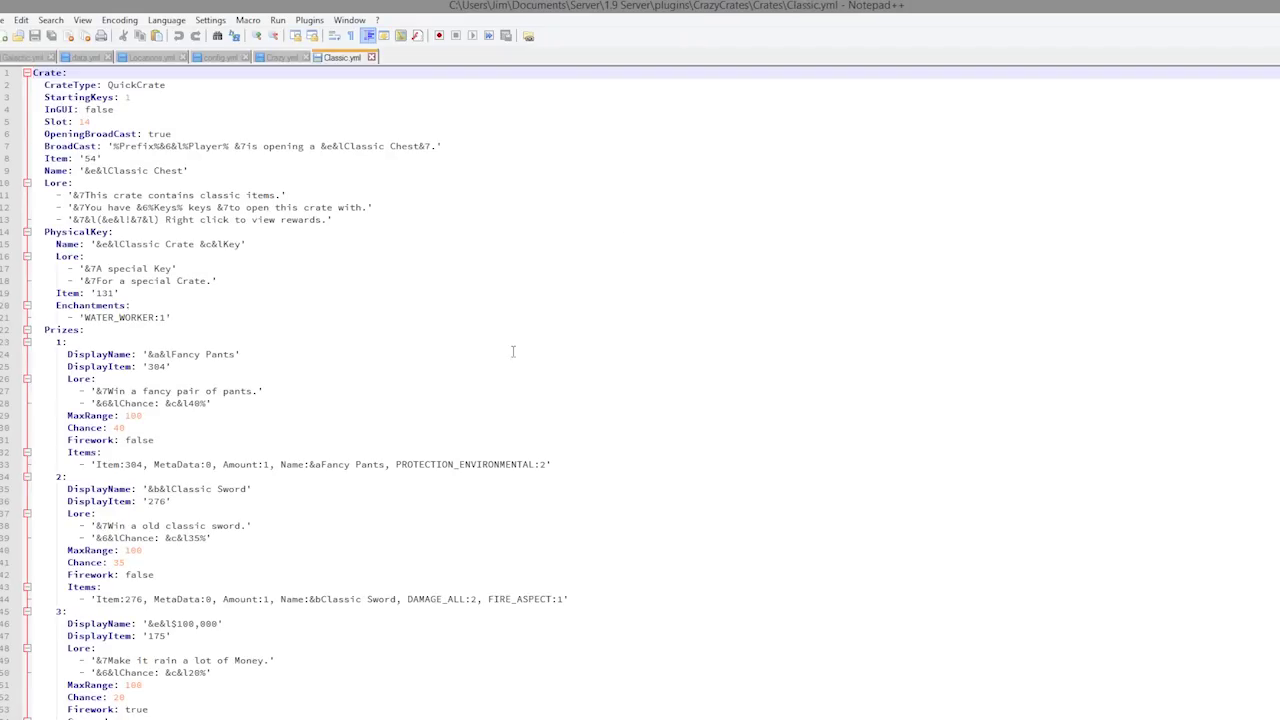
pyautogui.click(90, 122)
pyautogui.moveTo(186, 84); pyautogui.dragTo(30, 72)
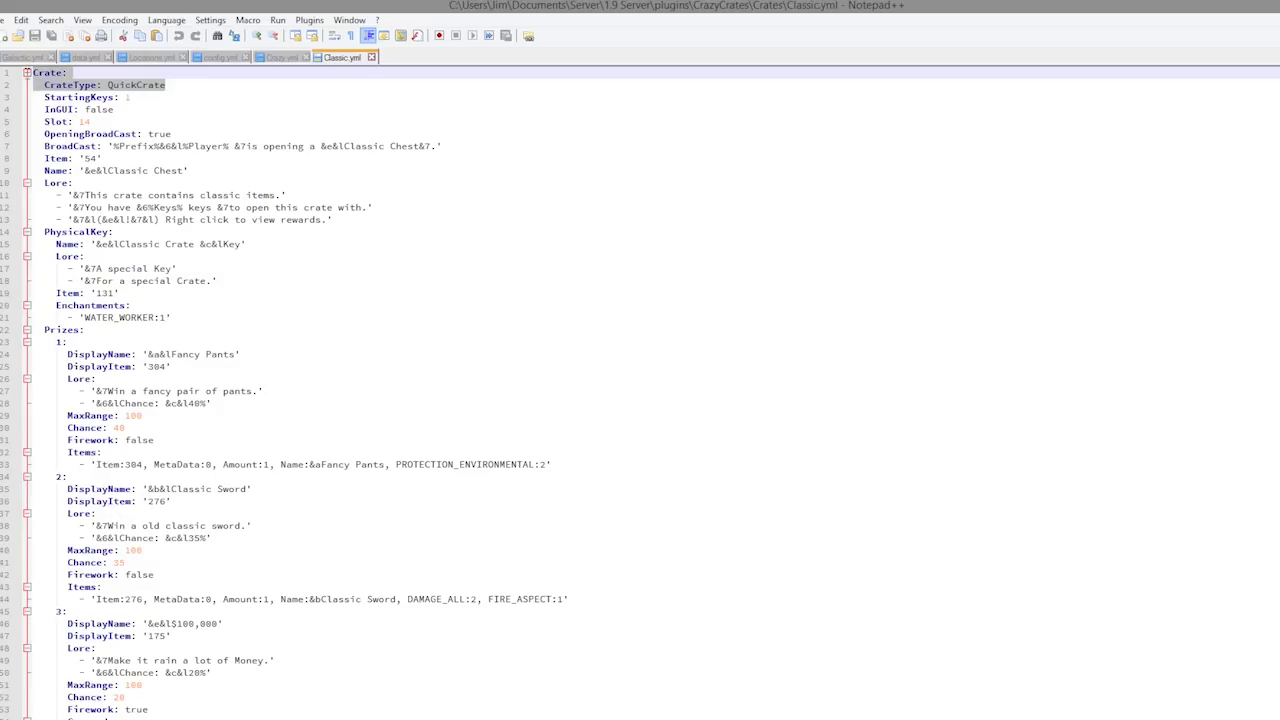
pyautogui.click(63, 90)
pyautogui.moveTo(175, 86); pyautogui.dragTo(45, 86)
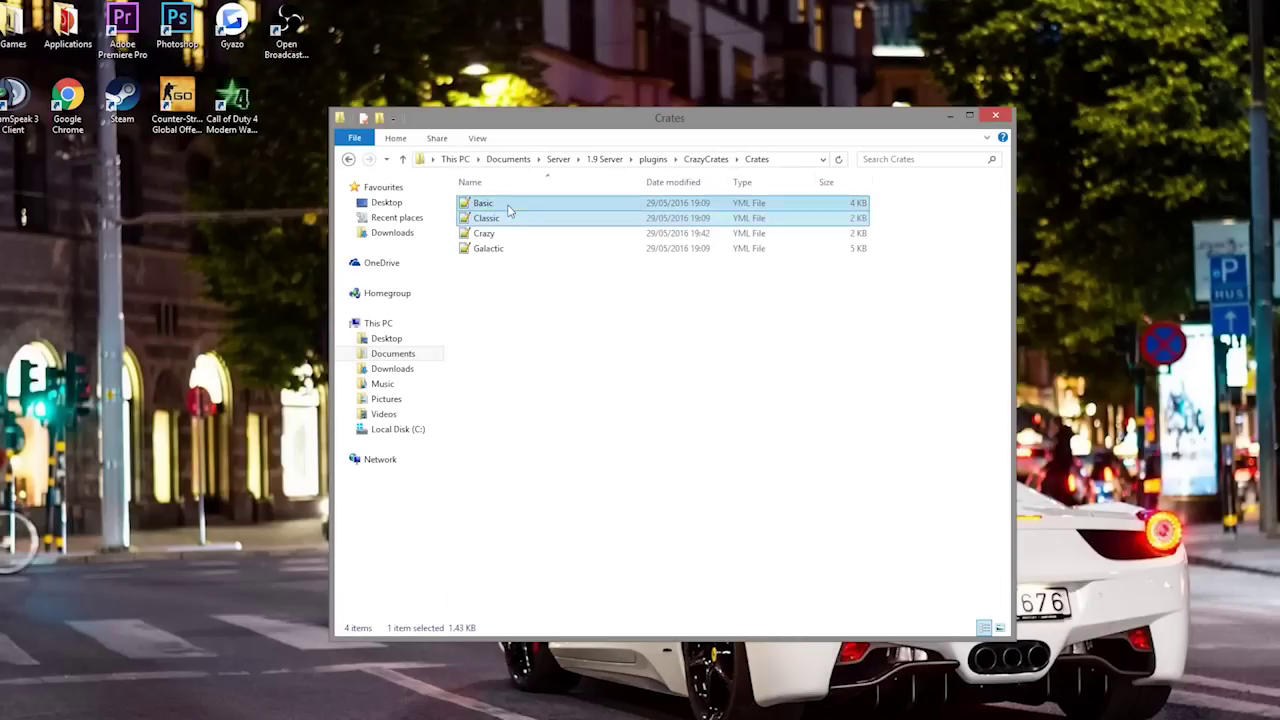
# Step: Open the Basic crate file and examine its CrateType options, physical key item and Prizes section
pyautogui.doubleClick(507, 205)
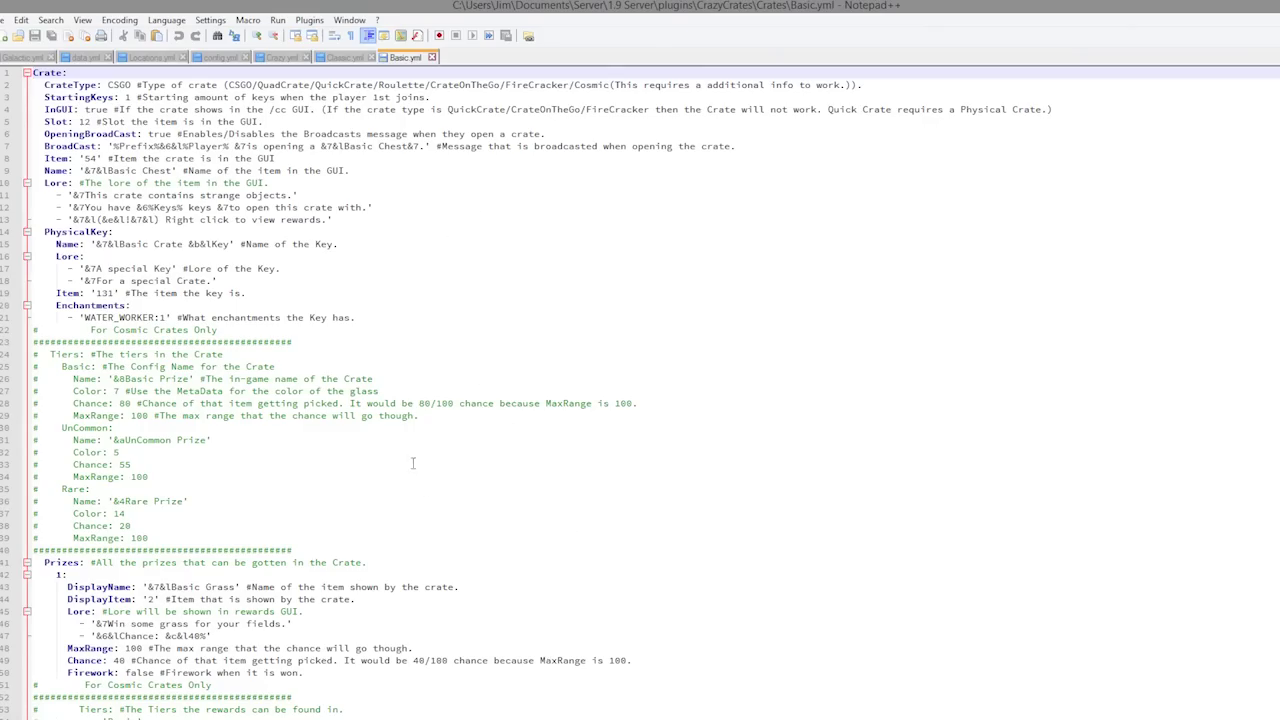
pyautogui.moveTo(109, 84); pyautogui.dragTo(134, 86)
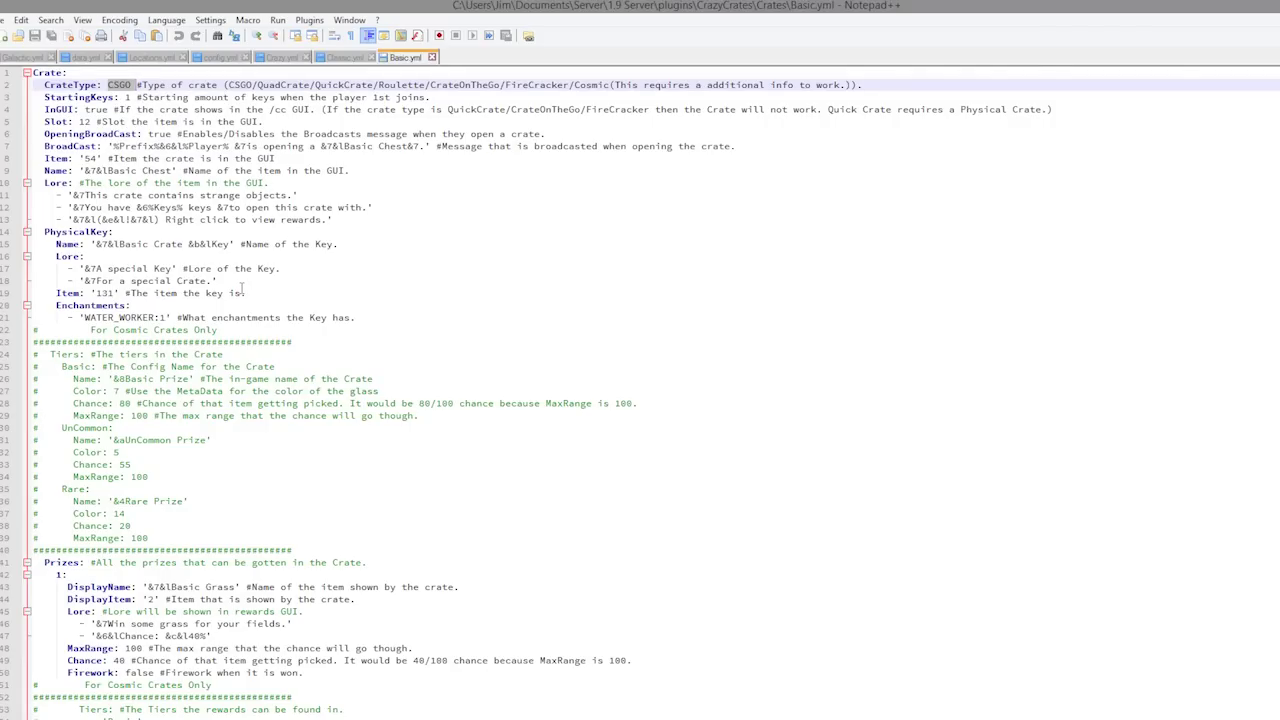
pyautogui.click(218, 292)
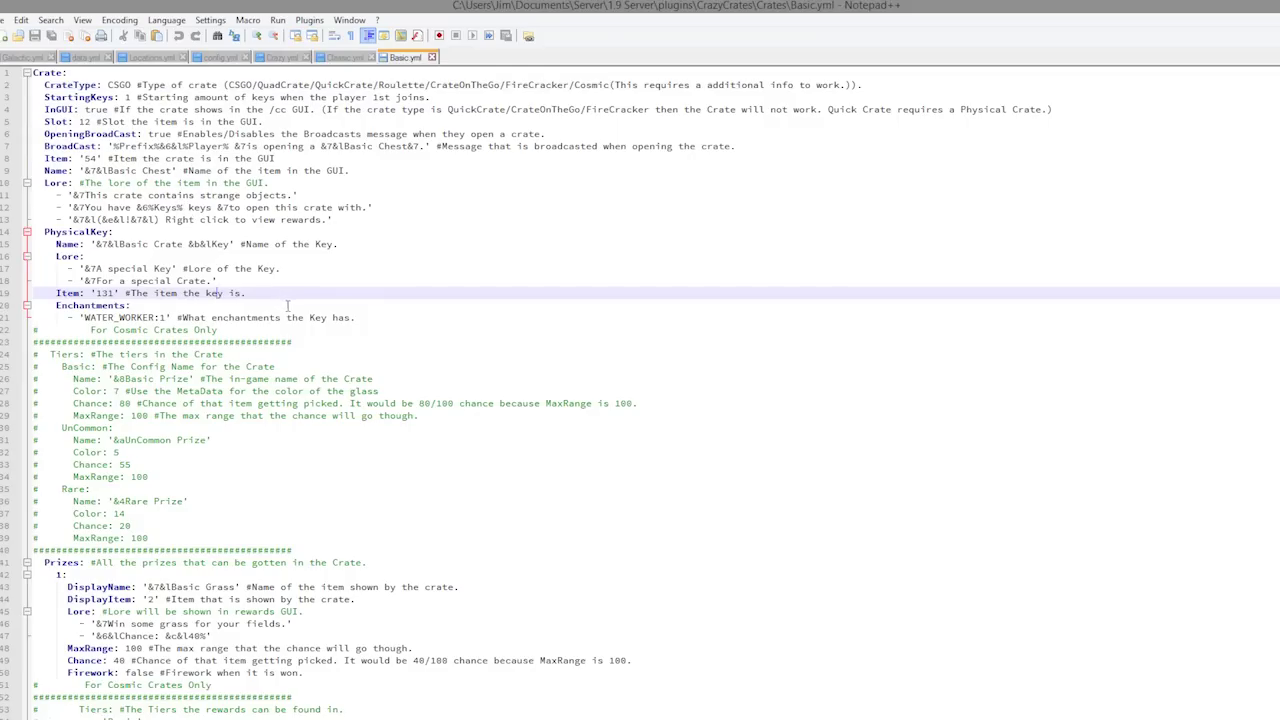
pyautogui.scroll(-13, 287, 305)
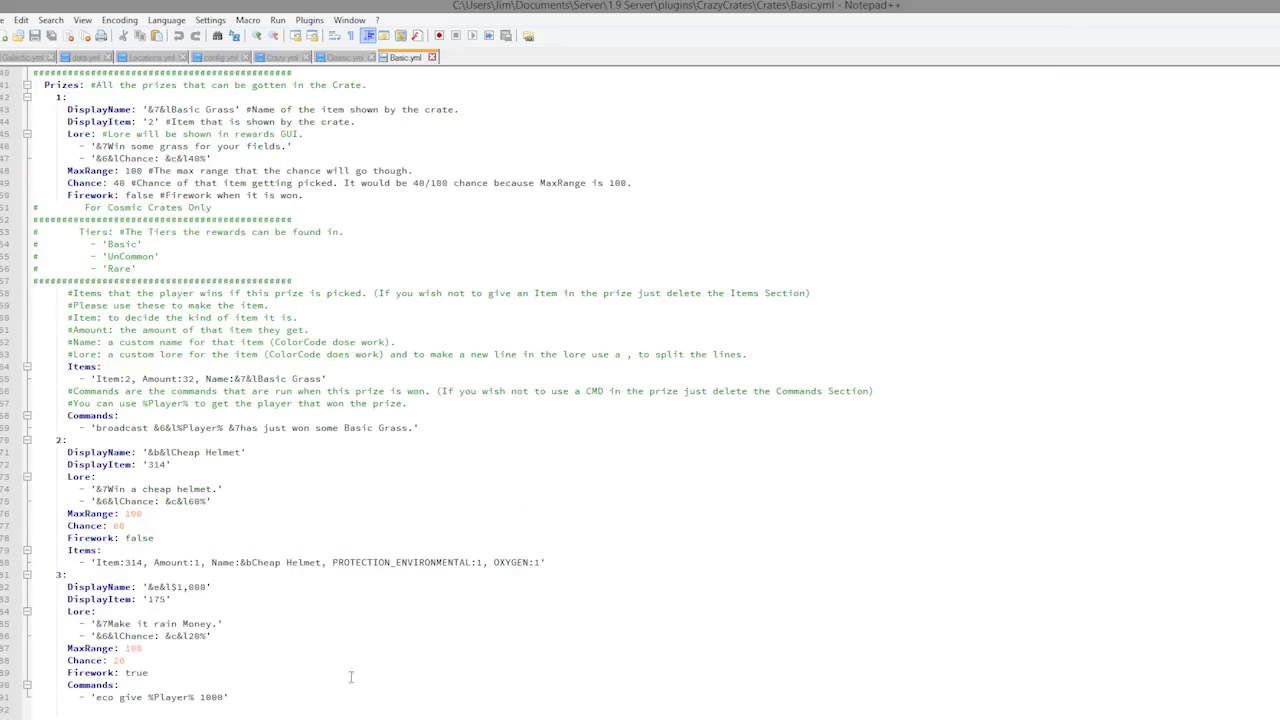
# Step: Review the Basic crate's Prizes section, and open the Galactic crate file to examine its CrateType setting
pyautogui.moveTo(351, 697); pyautogui.dragTo(67, 317)
pyautogui.click(244, 553)
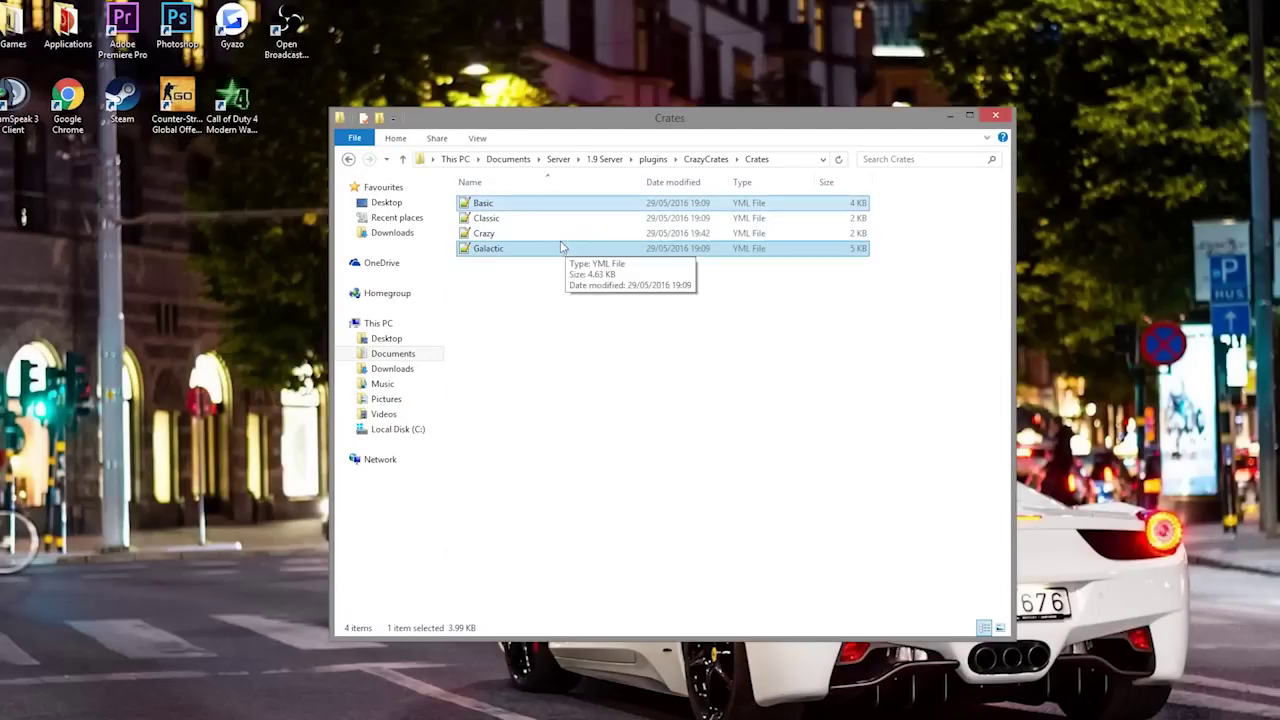
pyautogui.doubleClick(561, 247)
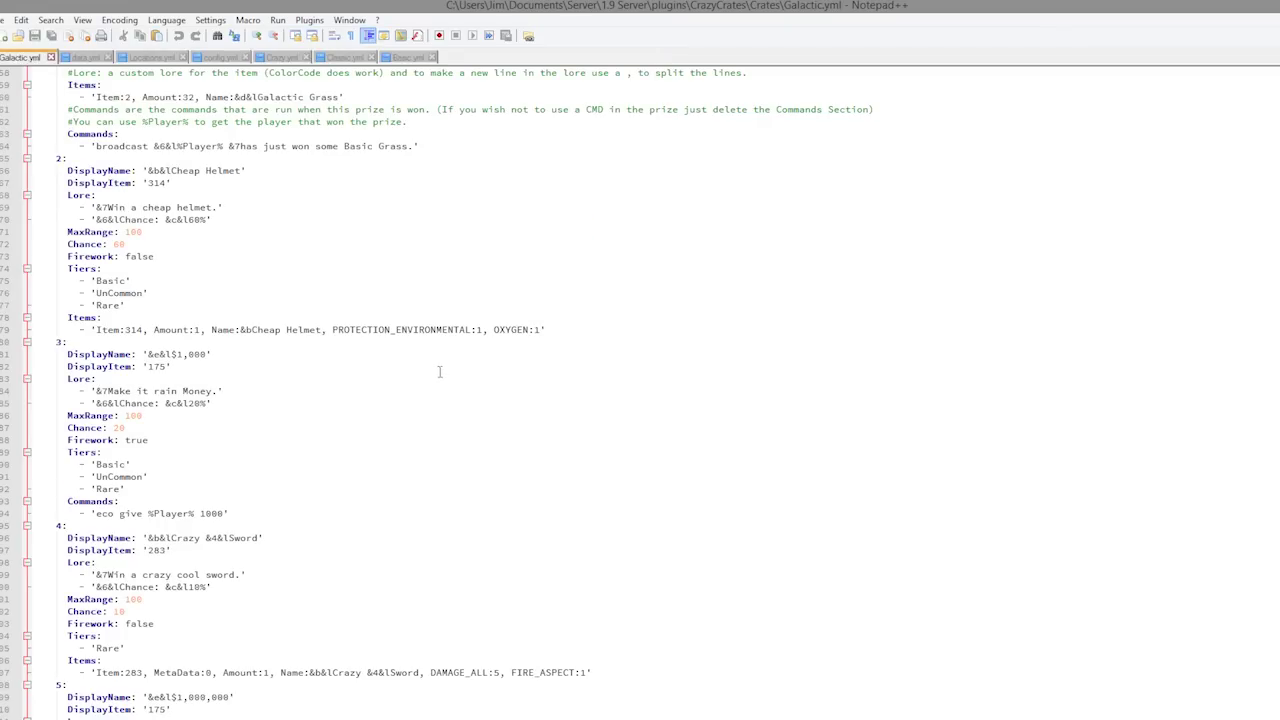
pyautogui.scroll(13, 390, 362)
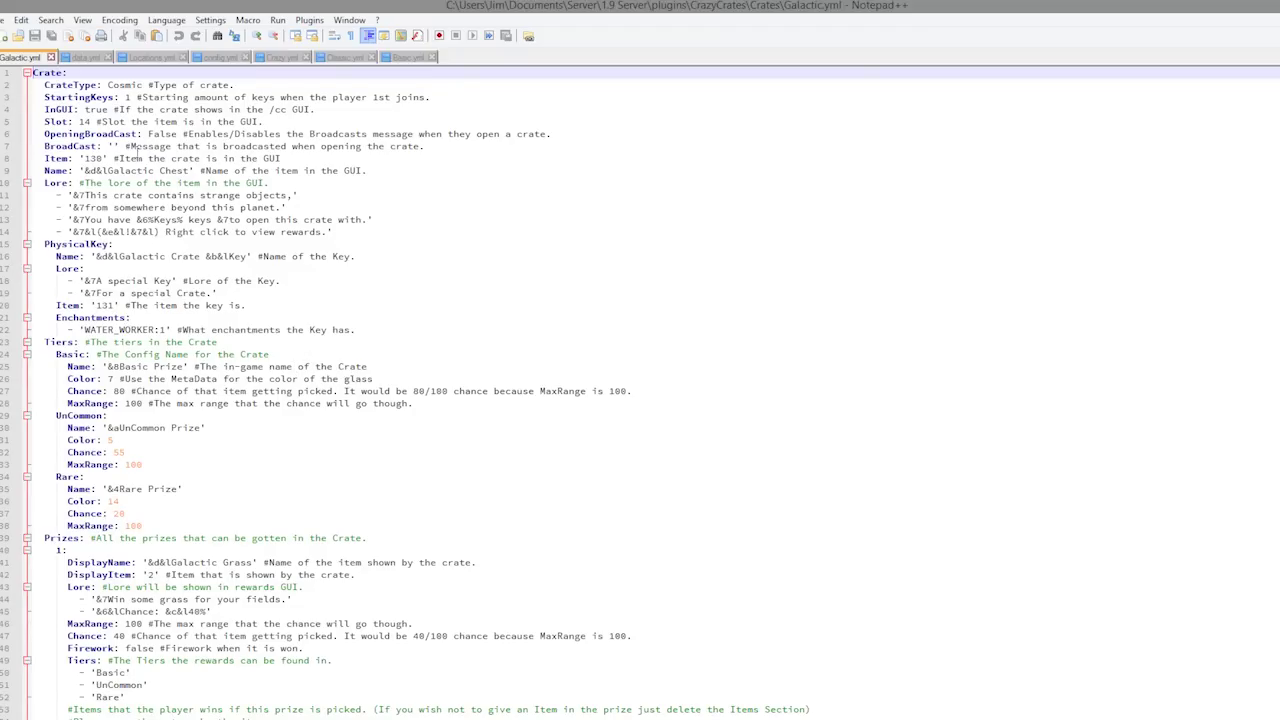
pyautogui.moveTo(107, 86); pyautogui.dragTo(142, 86)
pyautogui.click(159, 122)
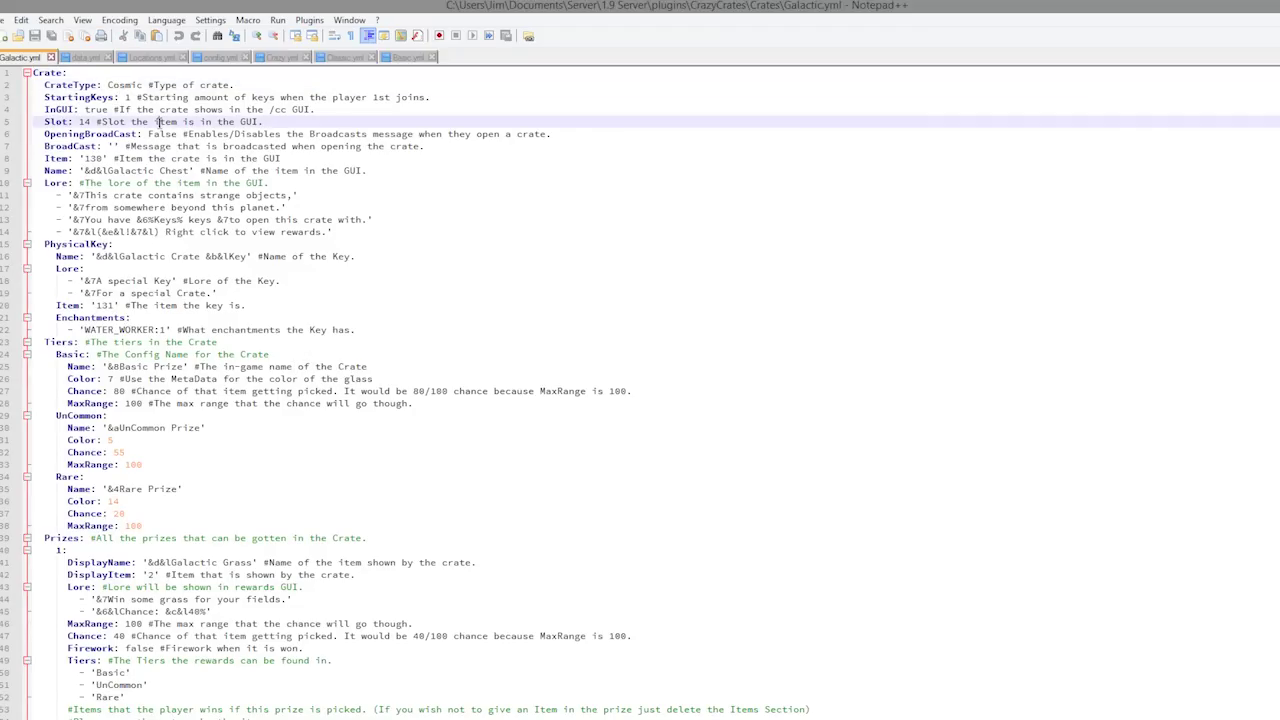
# Step: Examine the Tiers section and all prizes of the Galactic crate file, down to the commands of prize 6
pyautogui.scroll(-3, 277, 339)
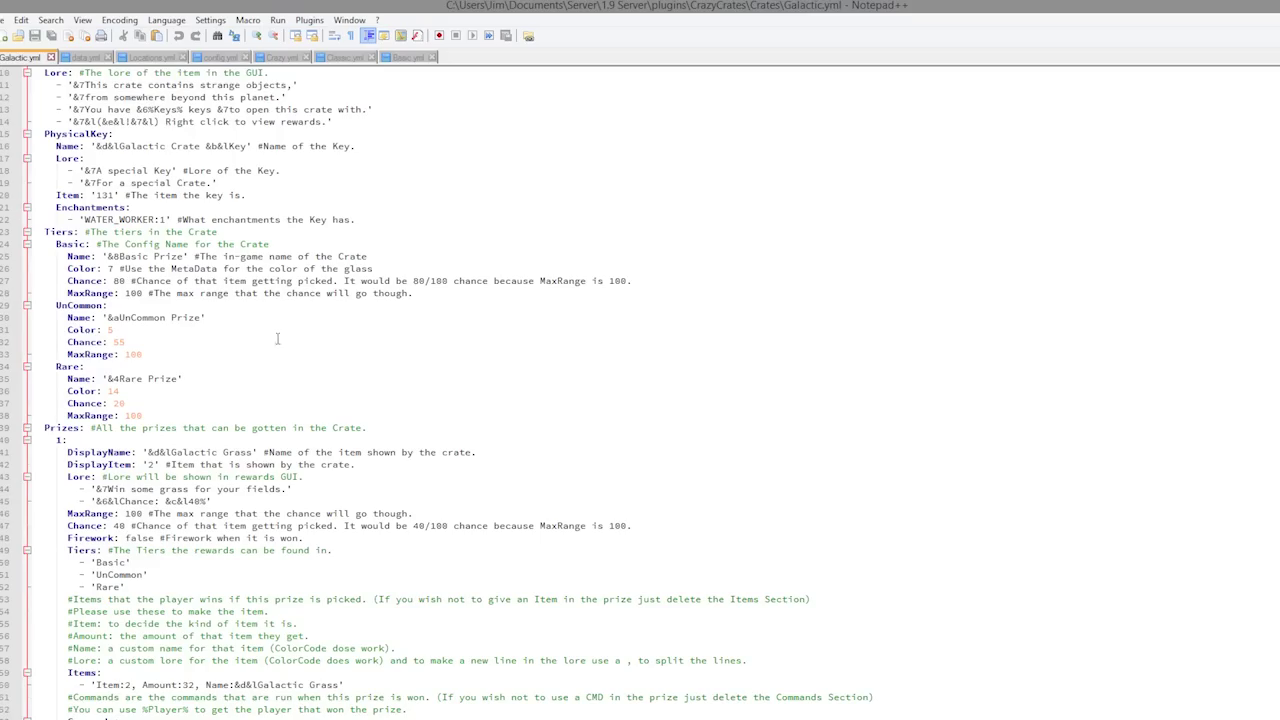
pyautogui.scroll(-20, 357, 314)
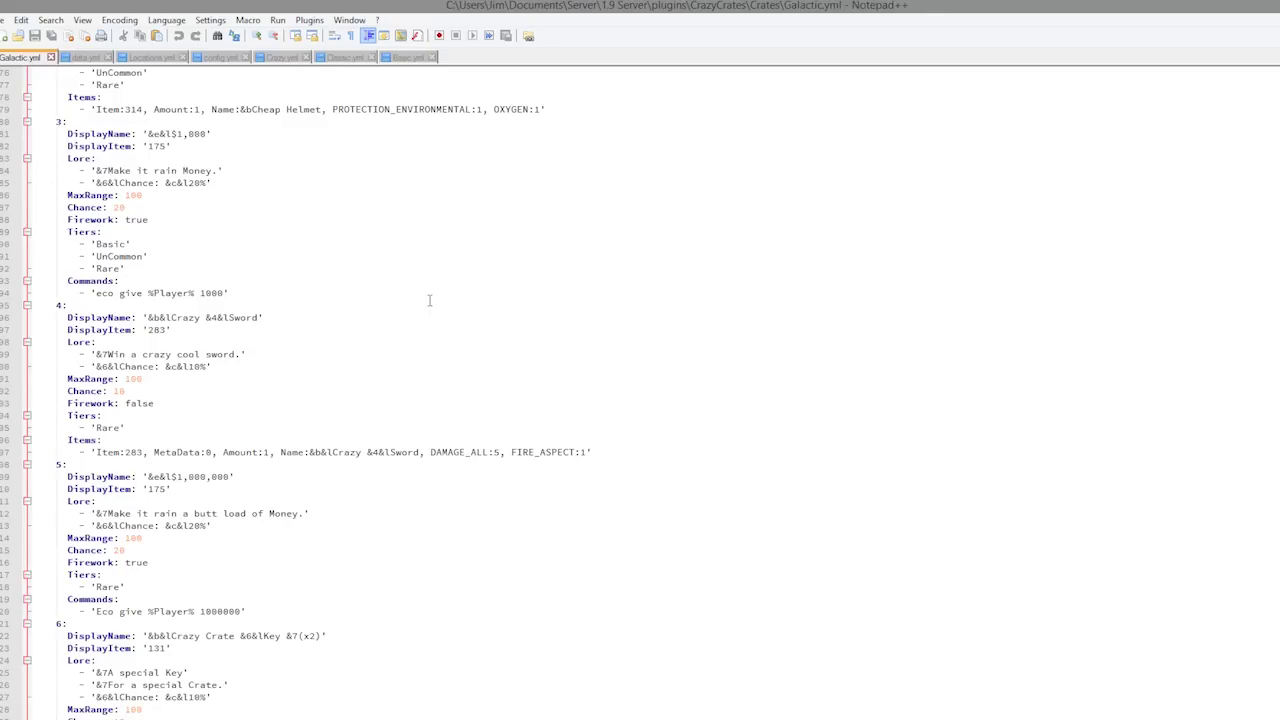
pyautogui.moveTo(389, 700); pyautogui.dragTo(338, 40)
pyautogui.click(439, 505)
pyautogui.scroll(-11, 432, 505)
pyautogui.scroll(9, 420, 510)
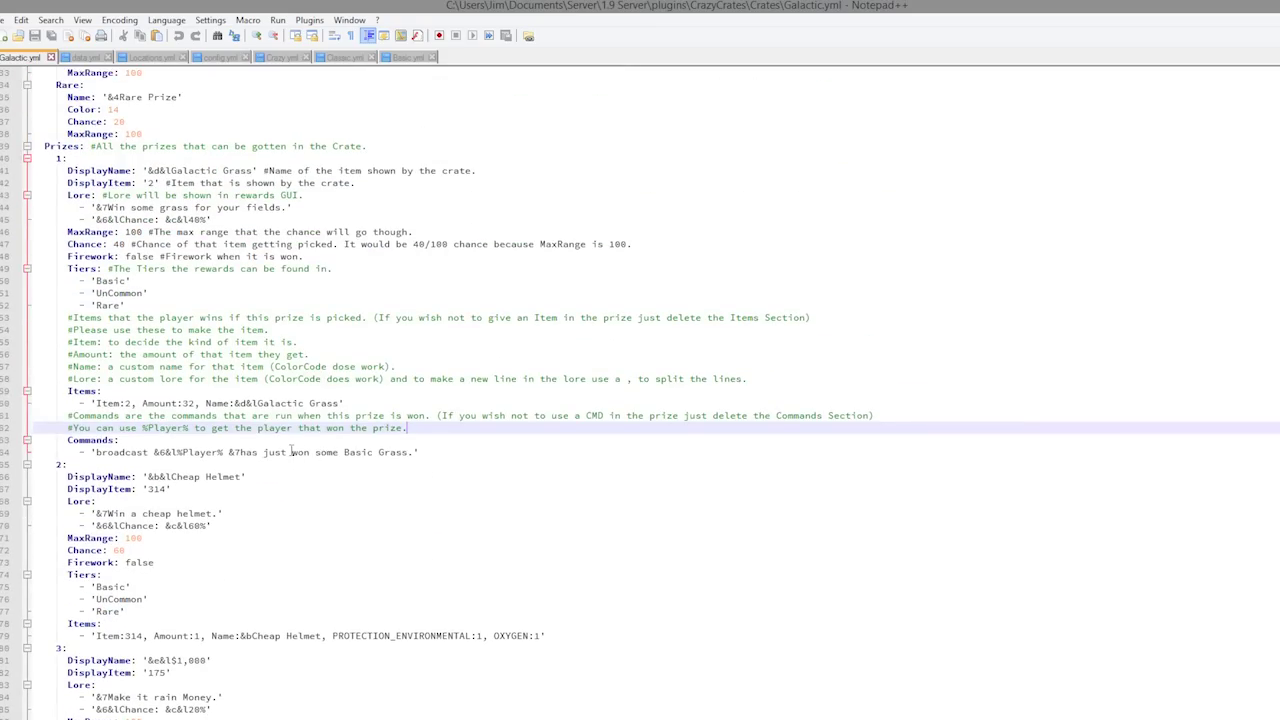
pyautogui.scroll(-13, 236, 537)
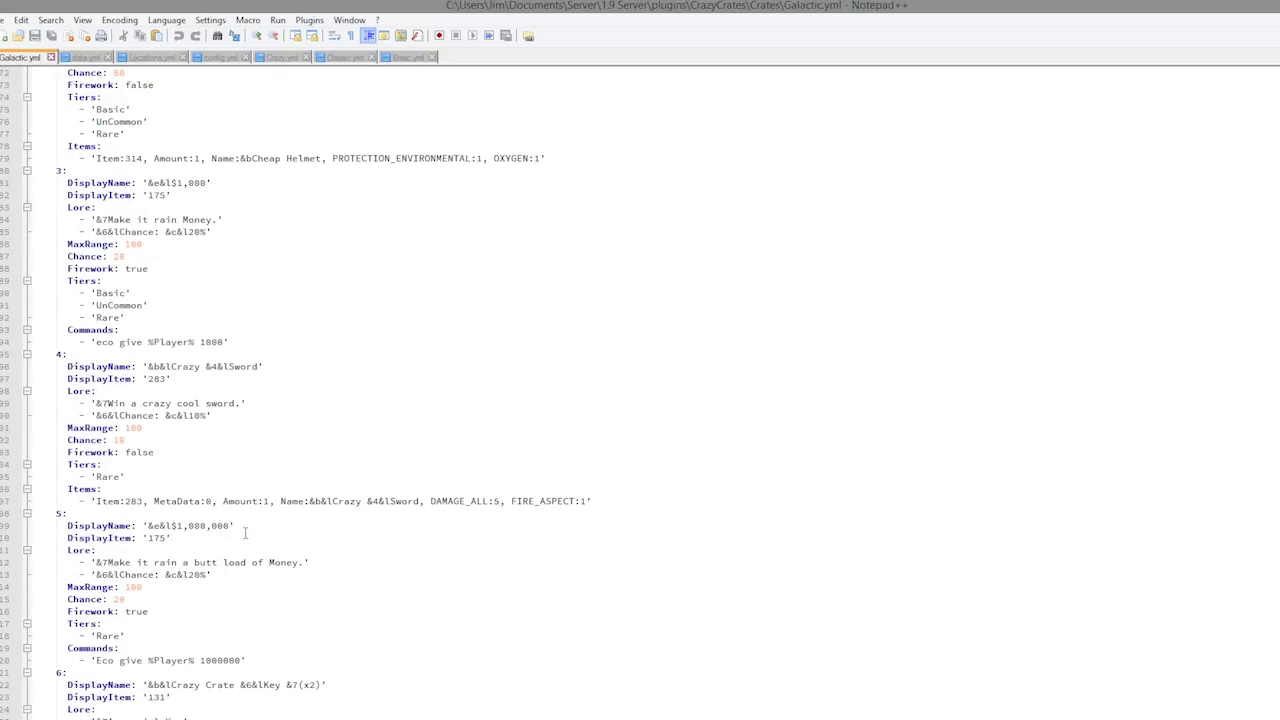
pyautogui.click(242, 535)
pyautogui.scroll(-4, 242, 537)
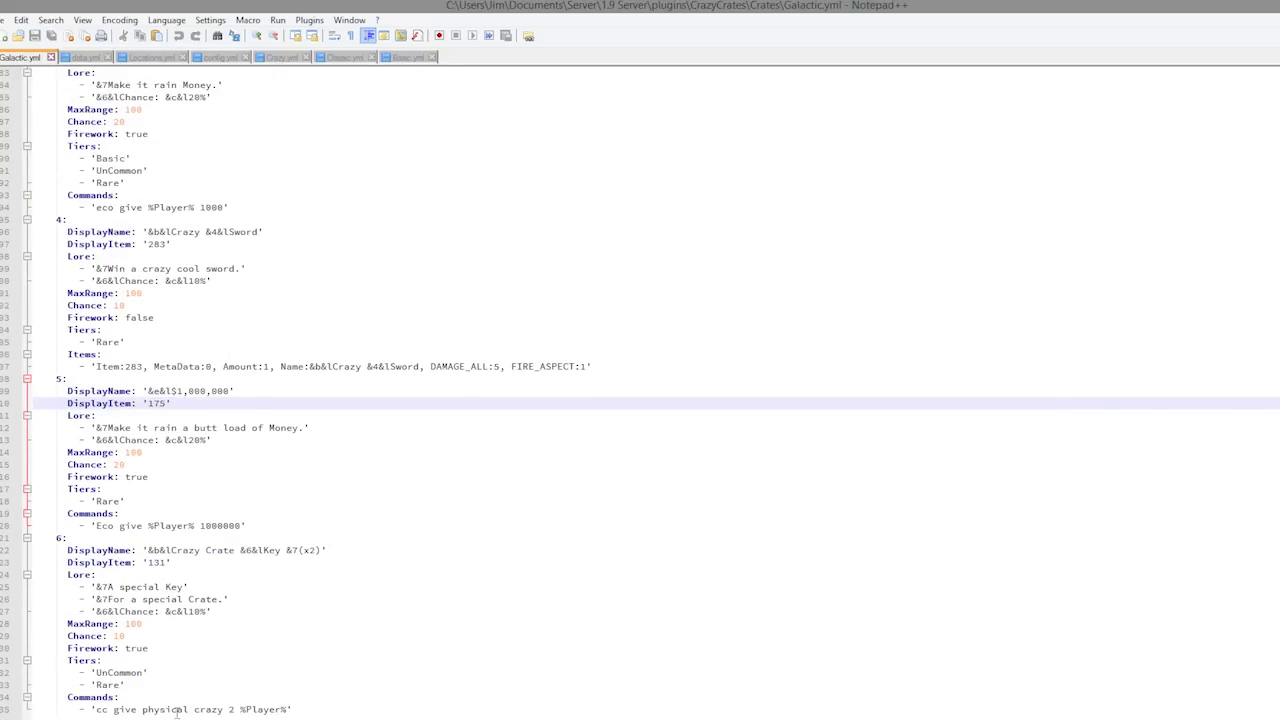
pyautogui.scroll(20, 216, 690)
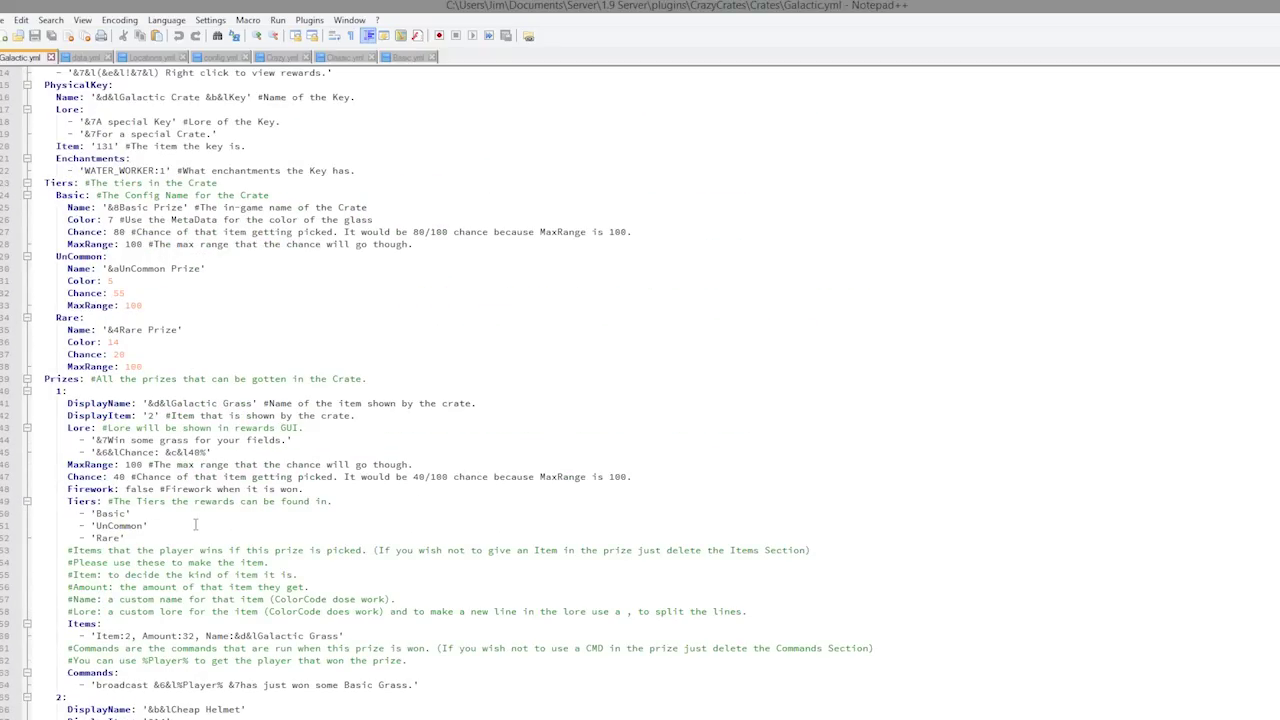
# Step: Examine the Tiers list of prize 1 and the Galactic crate's general settings, including its Cosmic CrateType
pyautogui.moveTo(180, 540); pyautogui.dragTo(13, 501)
pyautogui.click(180, 538)
pyautogui.scroll(-6, 335, 428)
pyautogui.scroll(8, 335, 428)
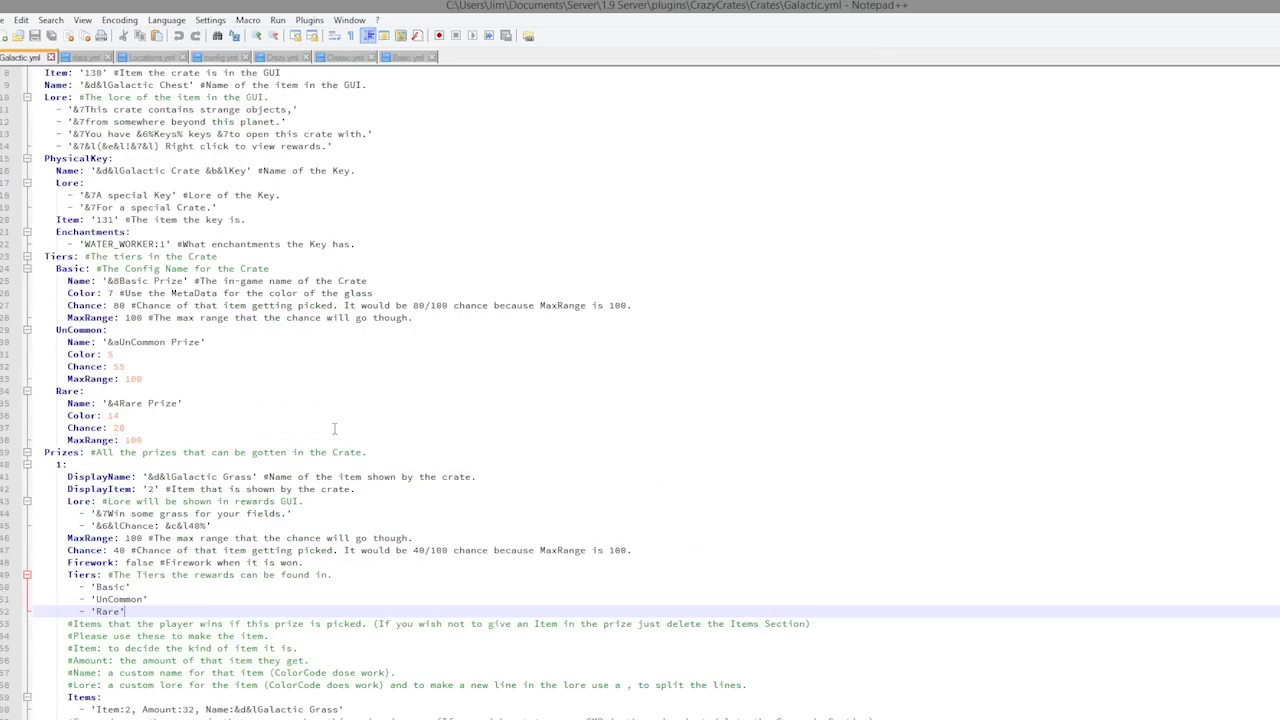
pyautogui.scroll(2, 334, 428)
pyautogui.moveTo(316, 505); pyautogui.dragTo(66, 134)
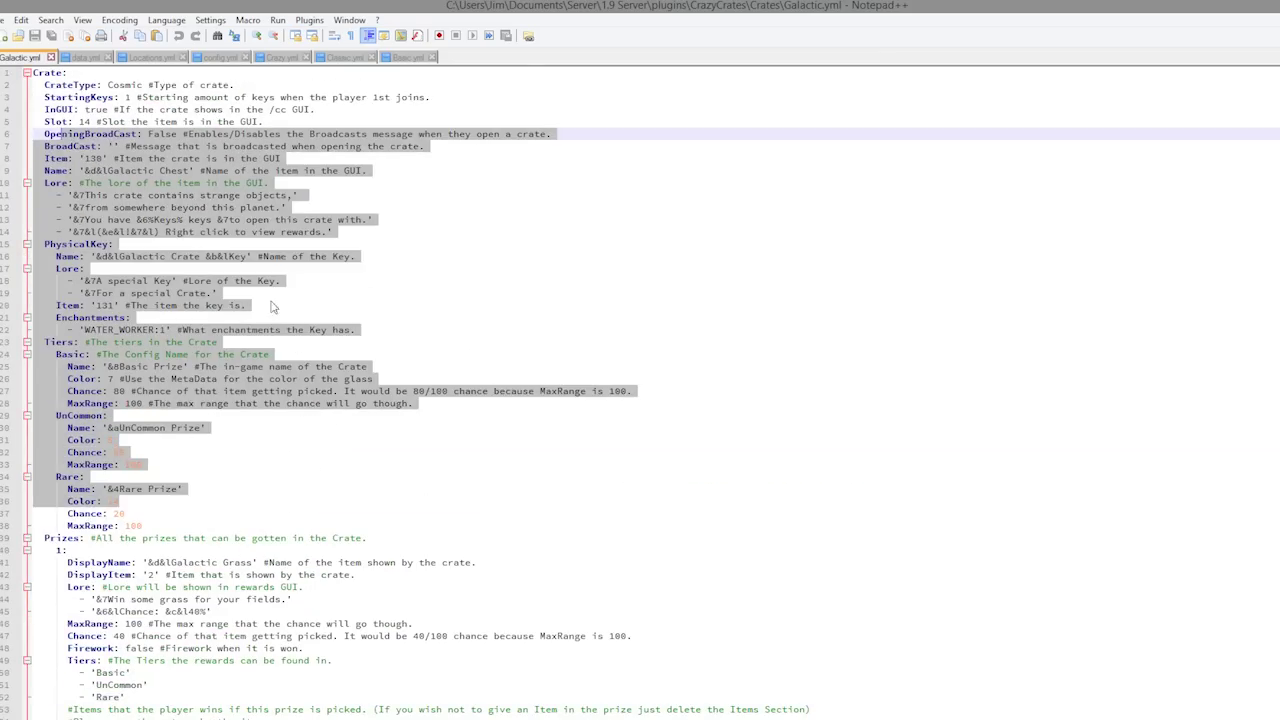
pyautogui.click(317, 232)
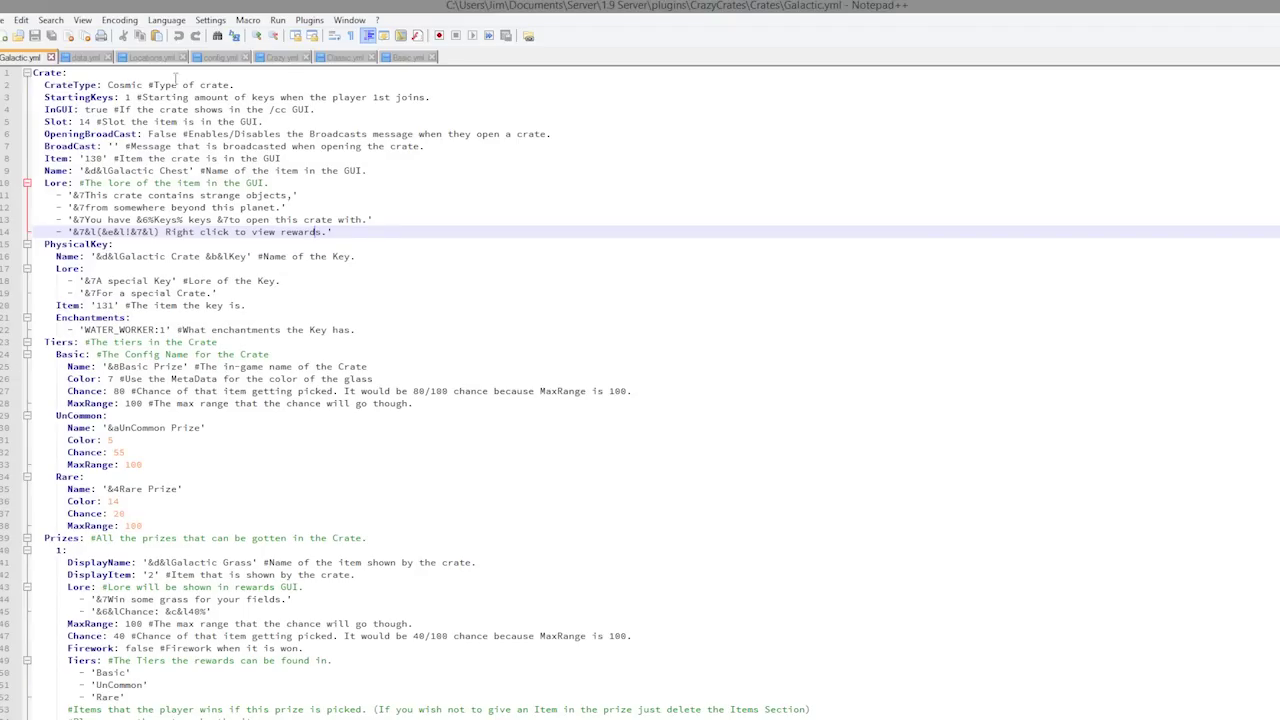
pyautogui.moveTo(108, 85); pyautogui.dragTo(257, 85)
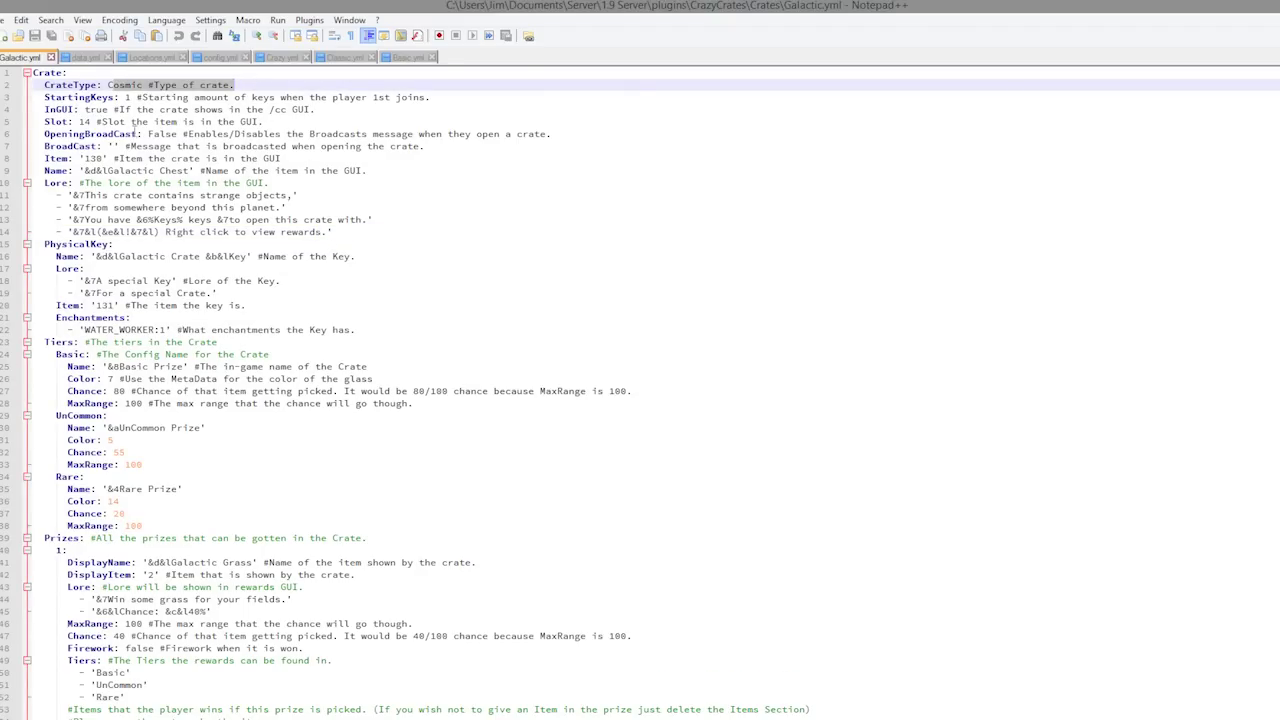
# Step: Close all open files except Galactic.yml
pyautogui.rightClick(28, 55)
pyautogui.click(70, 78)
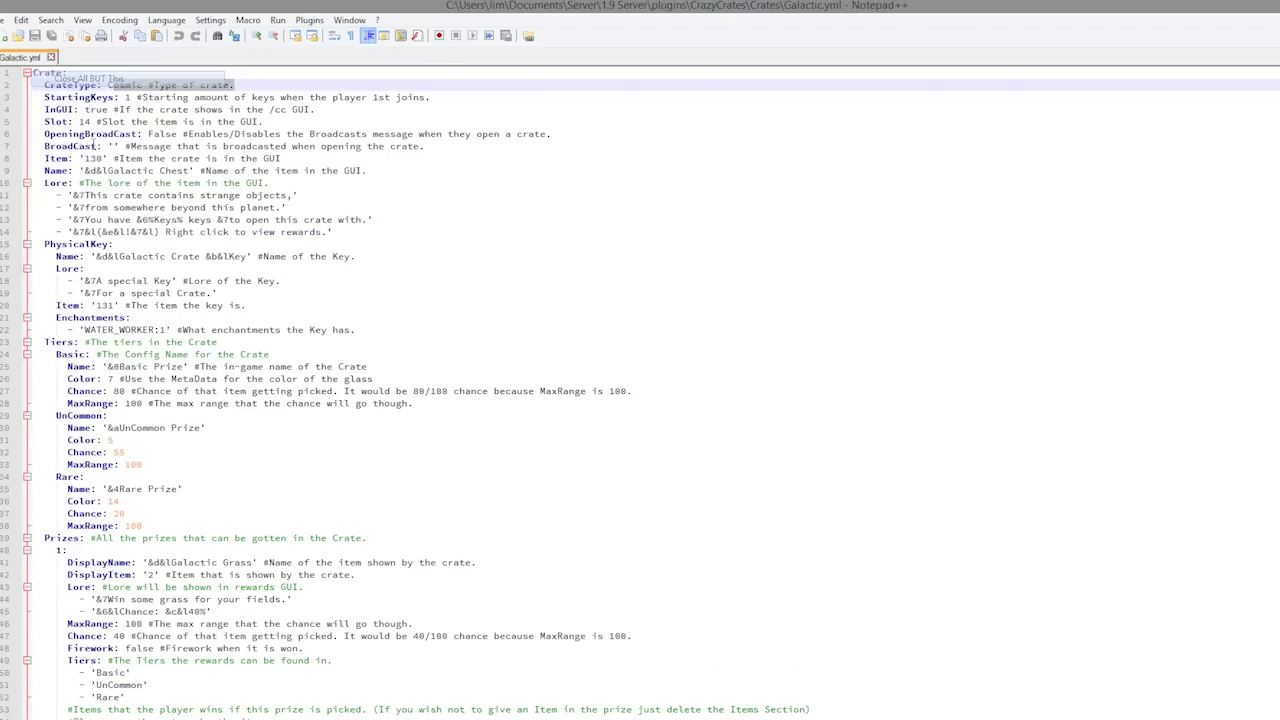
# Step: Review the Galactic crate file from its general settings and tiers down through the prizes
pyautogui.moveTo(513, 525); pyautogui.dragTo(30, 72)
pyautogui.scroll(-6, 192, 453)
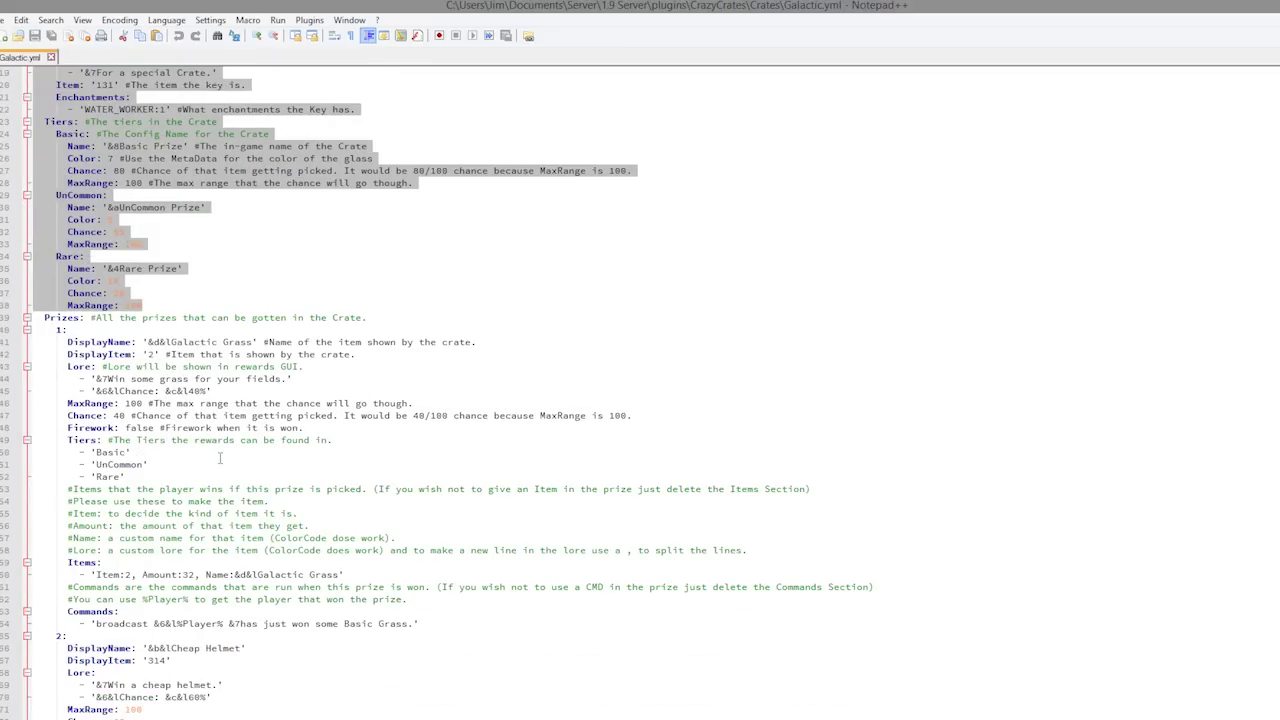
pyautogui.scroll(-14, 220, 458)
pyautogui.scroll(-7, 233, 470)
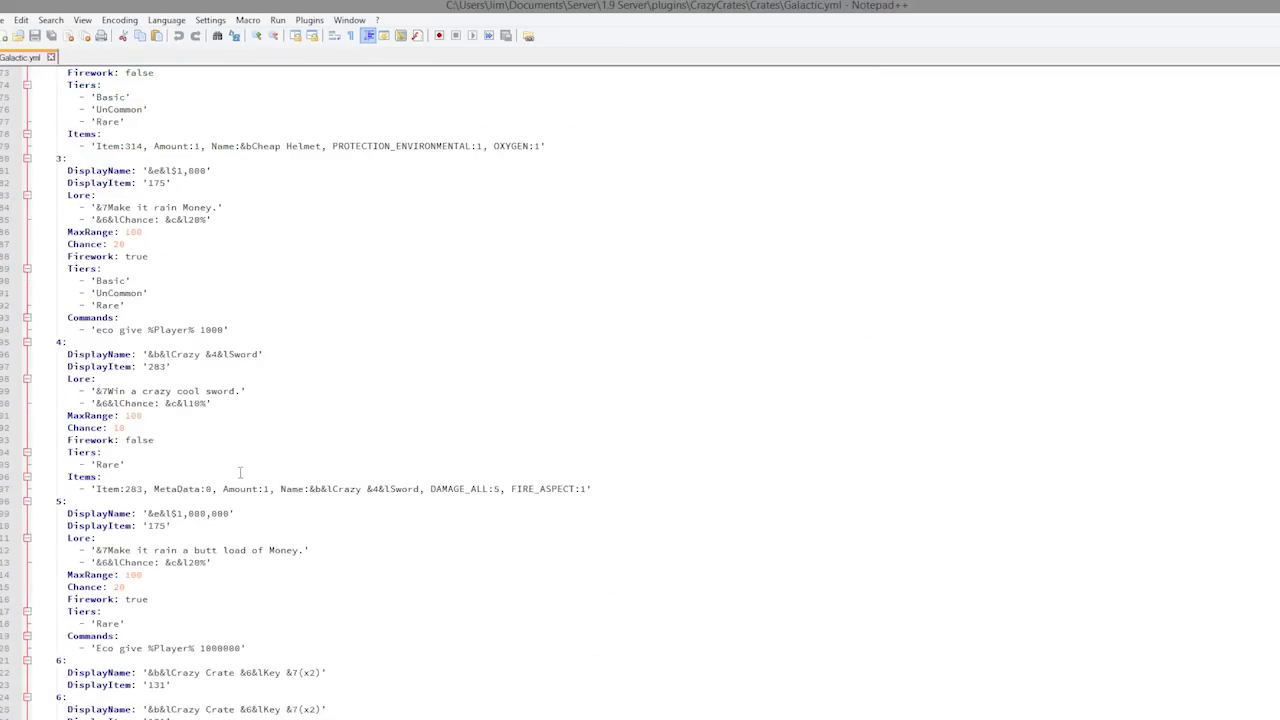